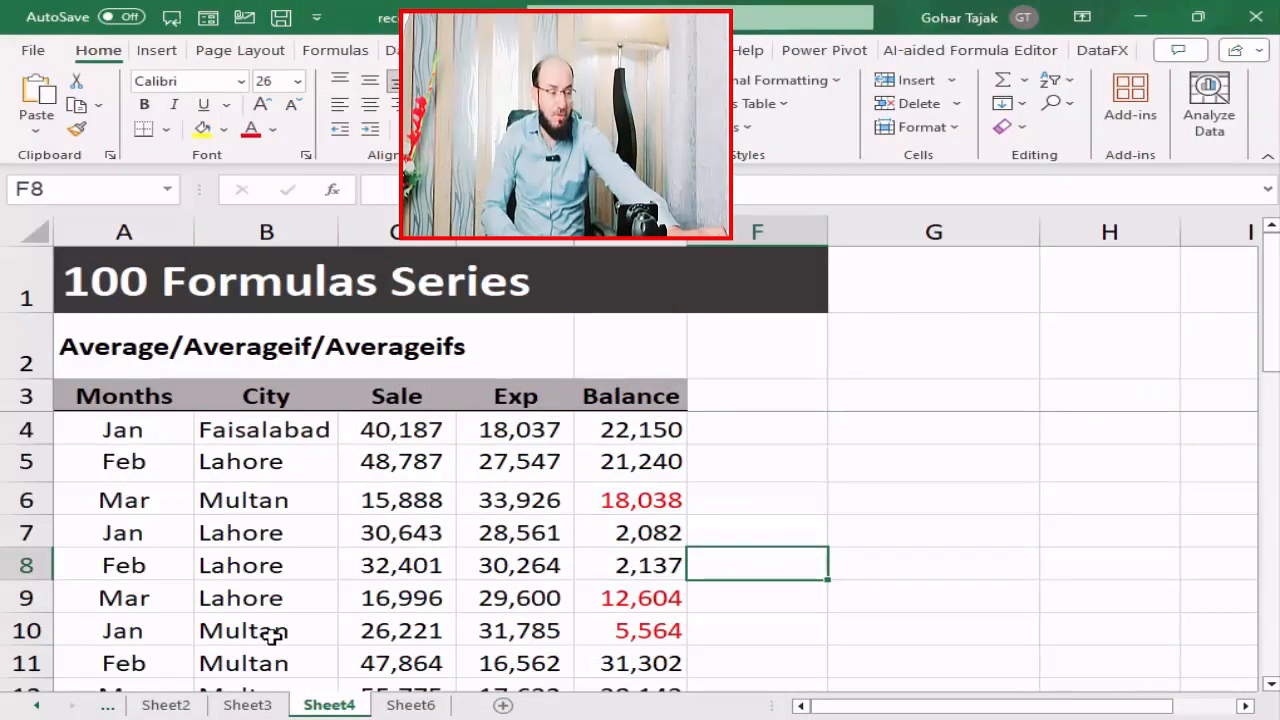
# Step: Enter an AVERAGE formula in G5 that averages the Sale column values C4:C30
pyautogui.moveTo(137, 400)
pyautogui.mouseDown()
pyautogui.moveTo(420, 563)
pyautogui.moveTo(497, 628)
pyautogui.mouseUp()
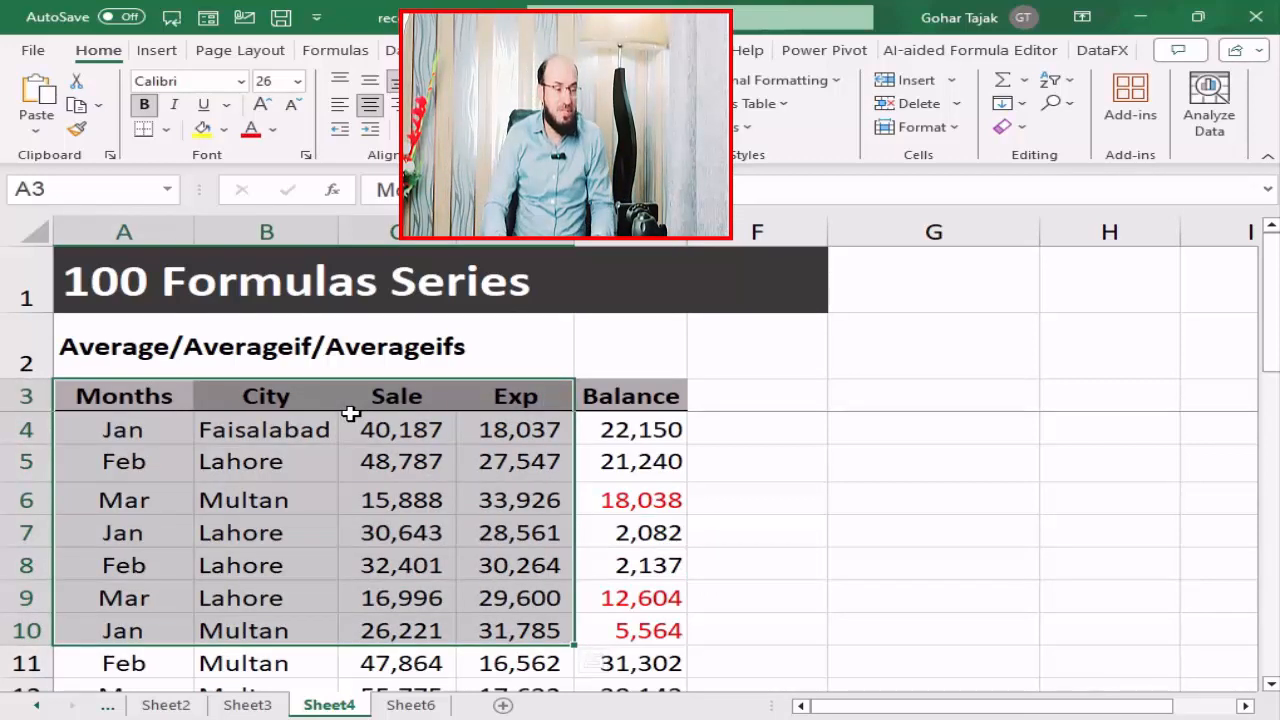
pyautogui.press('Right')
pyautogui.press('Right')
pyautogui.press('Right')
pyautogui.press('Right')
pyautogui.press('Right')
pyautogui.press('Right')
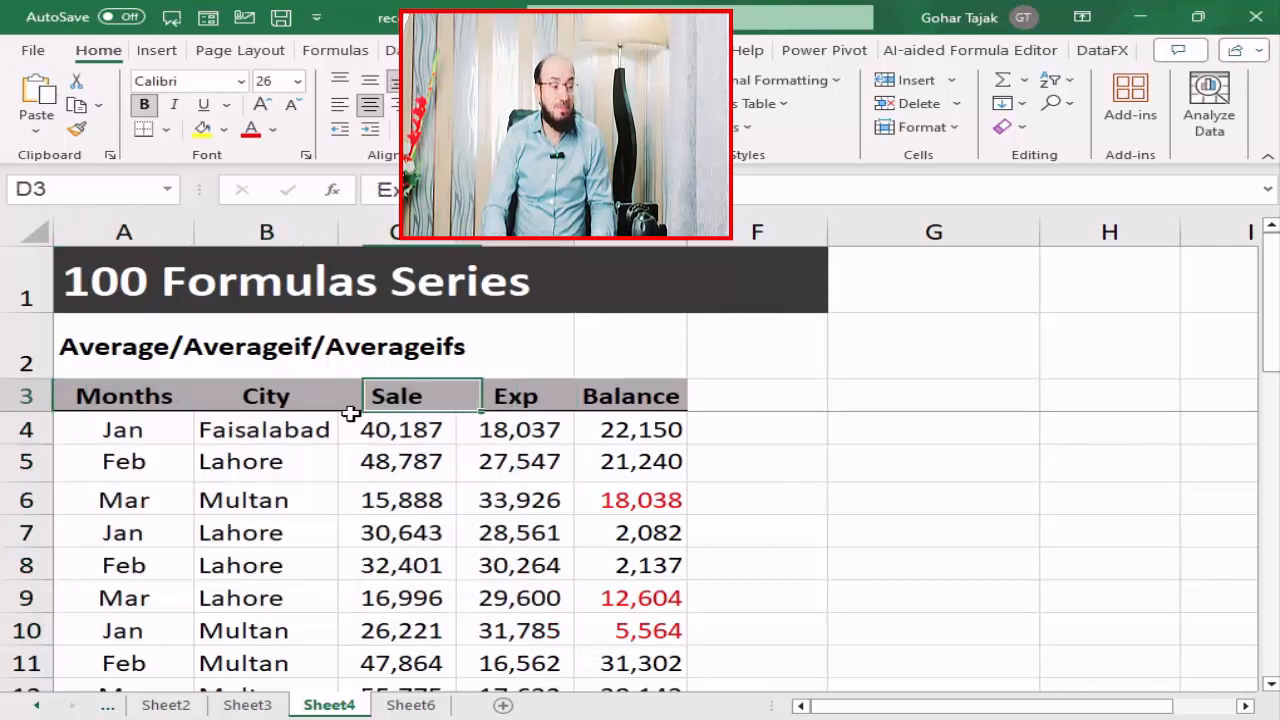
pyautogui.press('Down')
pyautogui.press('Down')
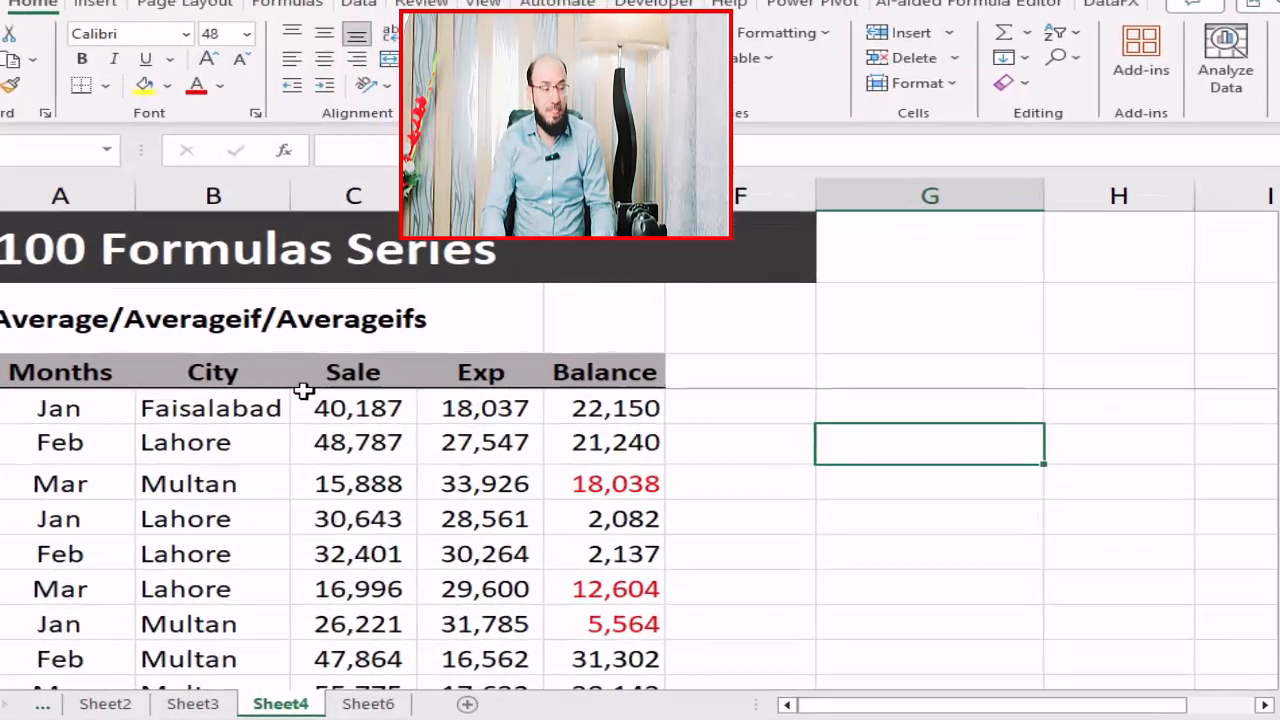
pyautogui.write('=av')
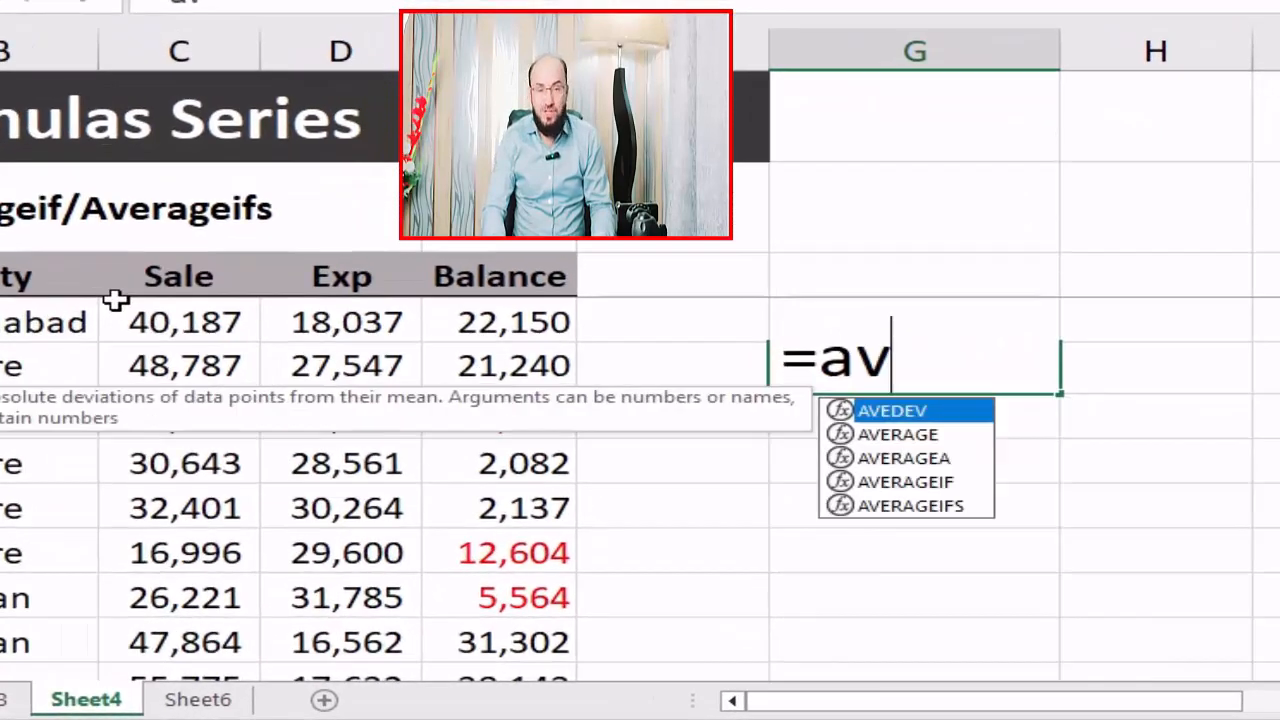
pyautogui.press('Down')
pyautogui.press('Tab')
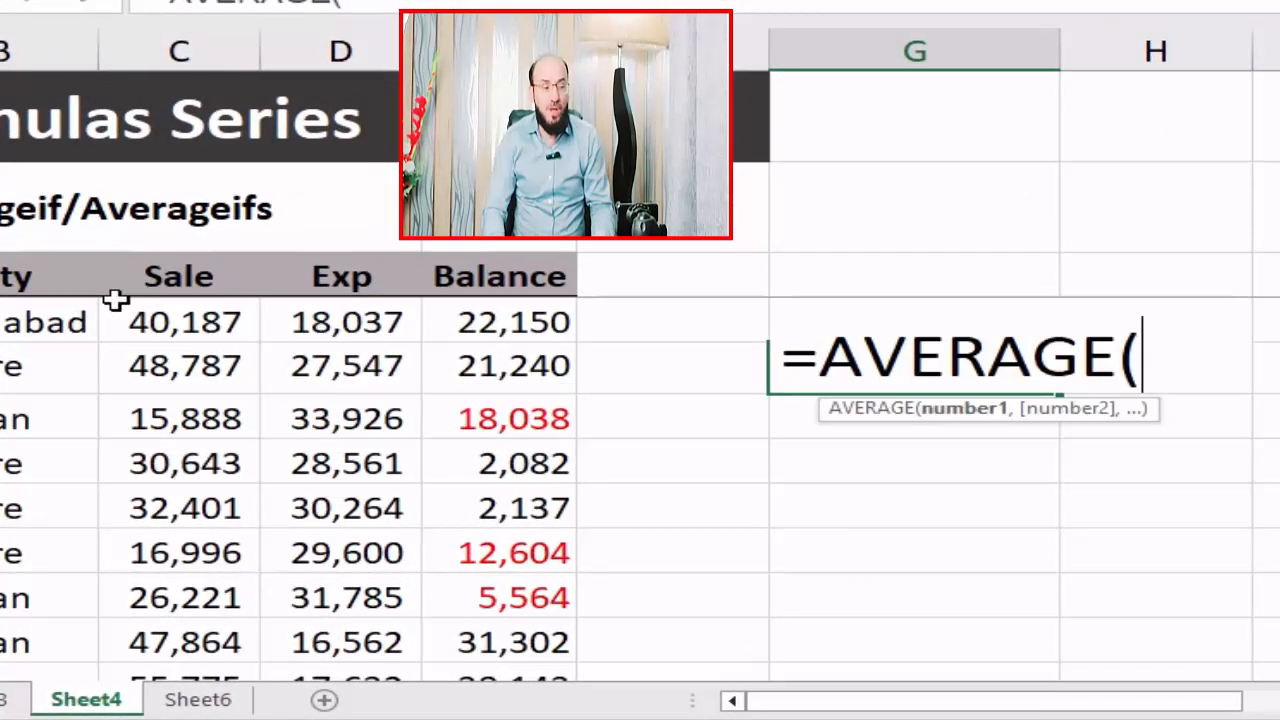
pyautogui.press('Left')
pyautogui.press('Left')
pyautogui.press('Left')
pyautogui.press('Up')
pyautogui.press('Left')
pyautogui.hotkey('ctrl', 'shift', 'Down')
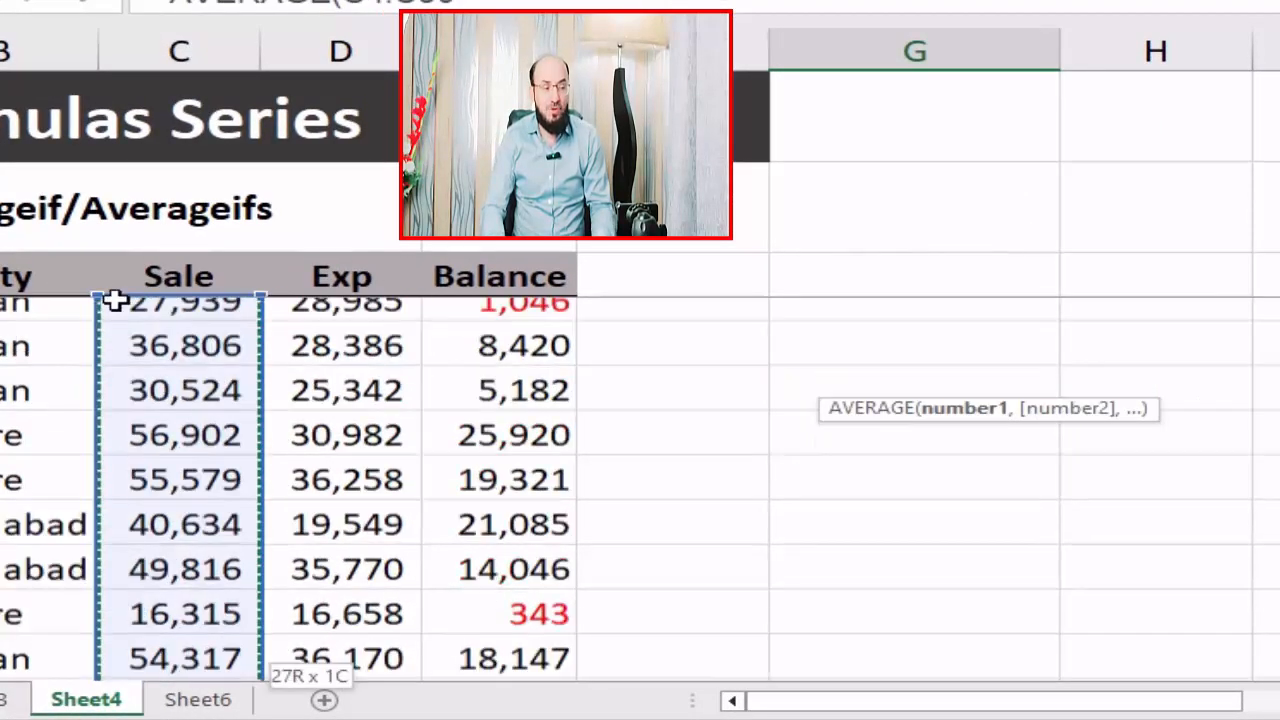
pyautogui.press('Return')
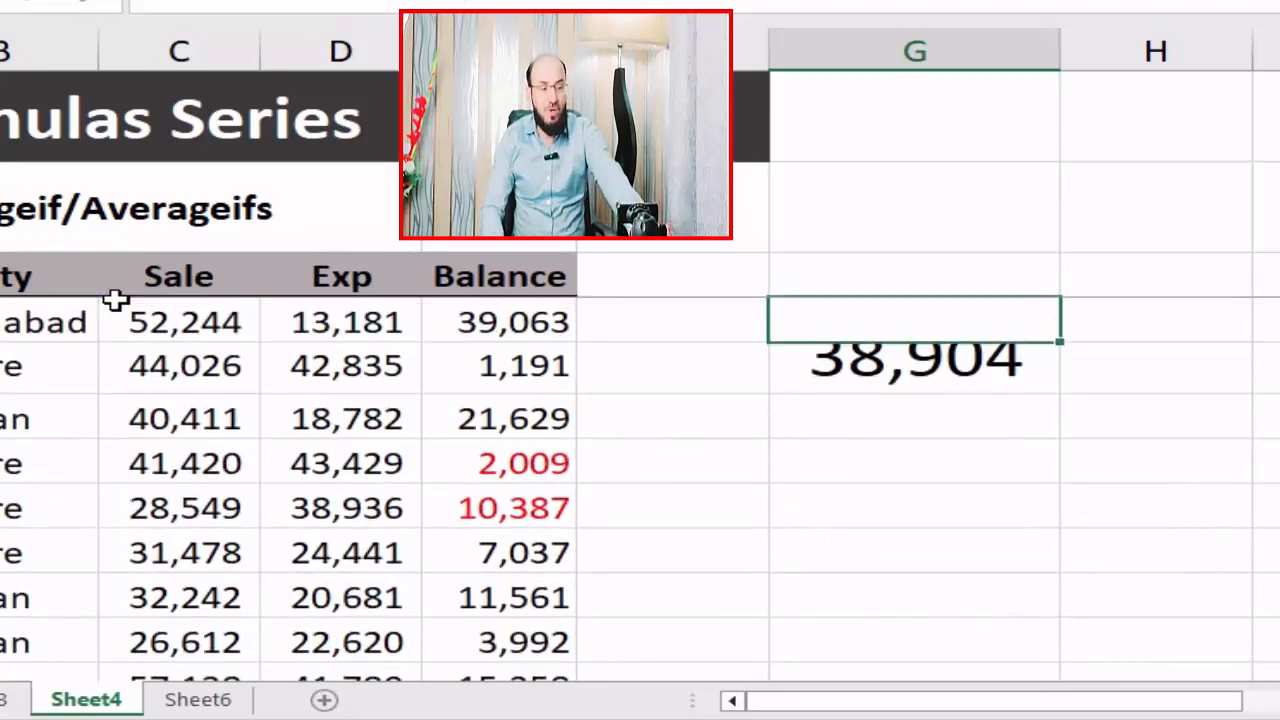
# Step: Review the AVERAGE formula in G5 and its cell range
pyautogui.press('Up')
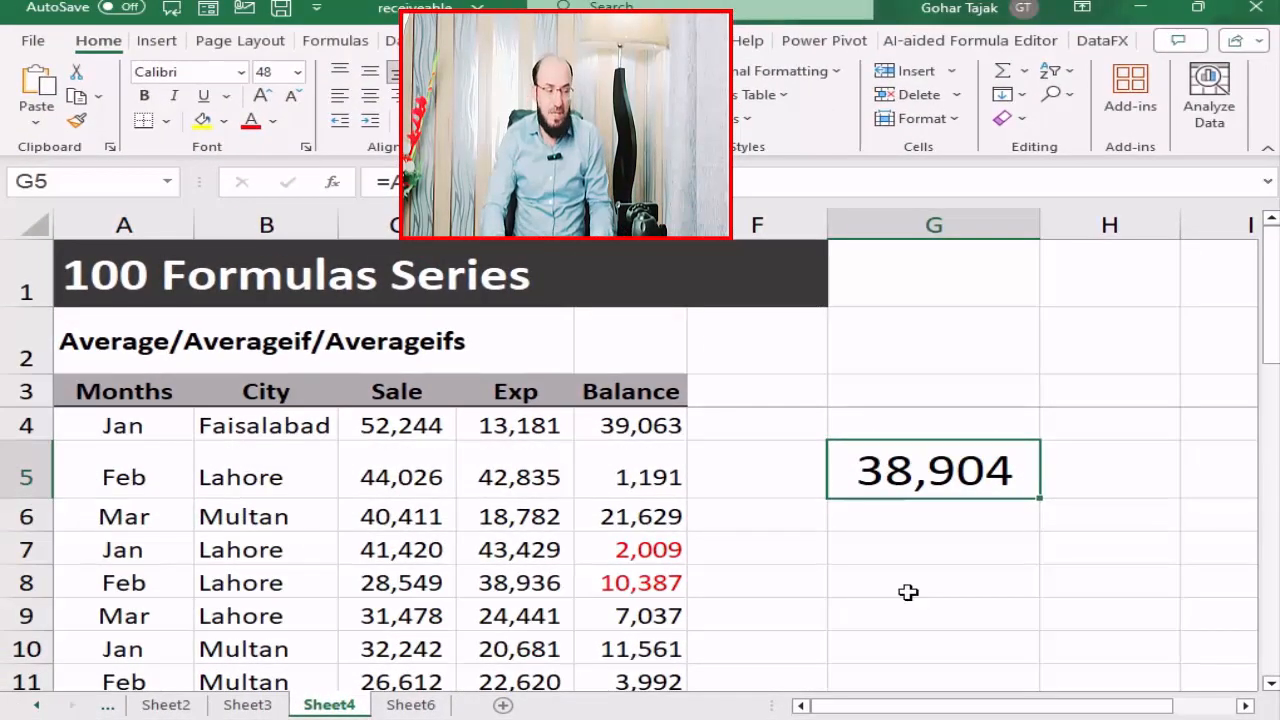
pyautogui.press('F2')
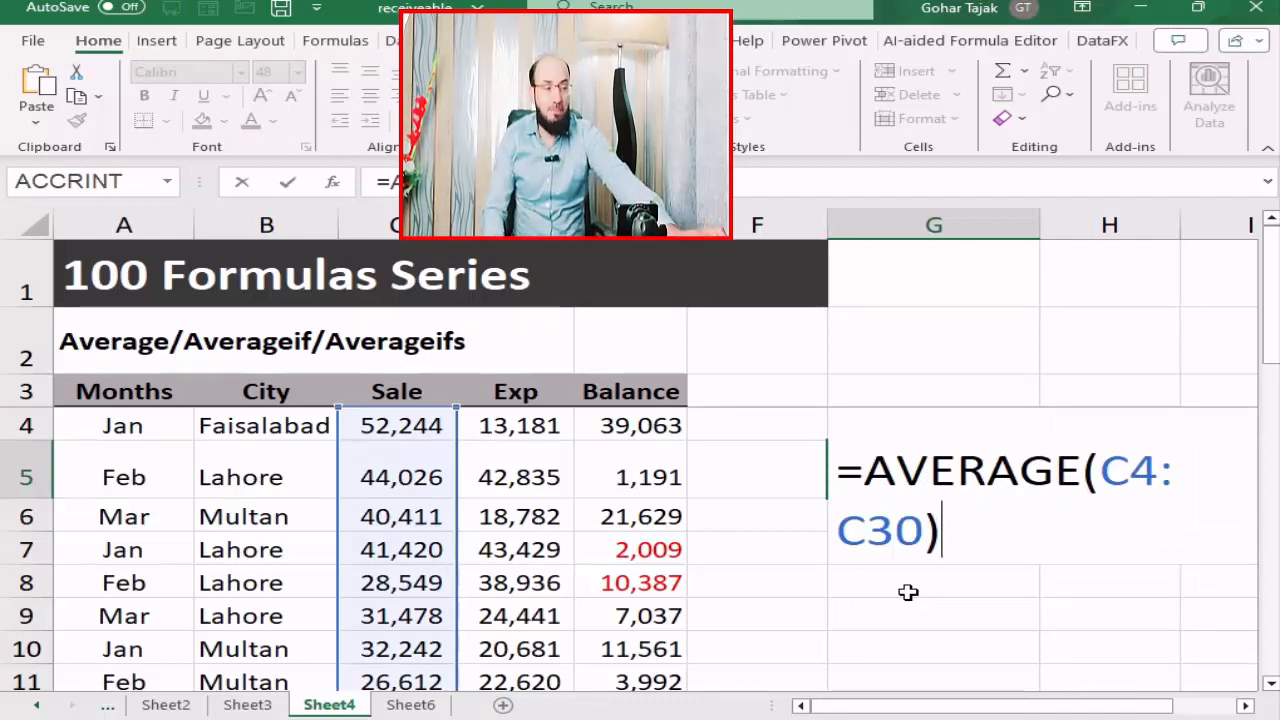
pyautogui.hotkey('ctrl', 'Return')
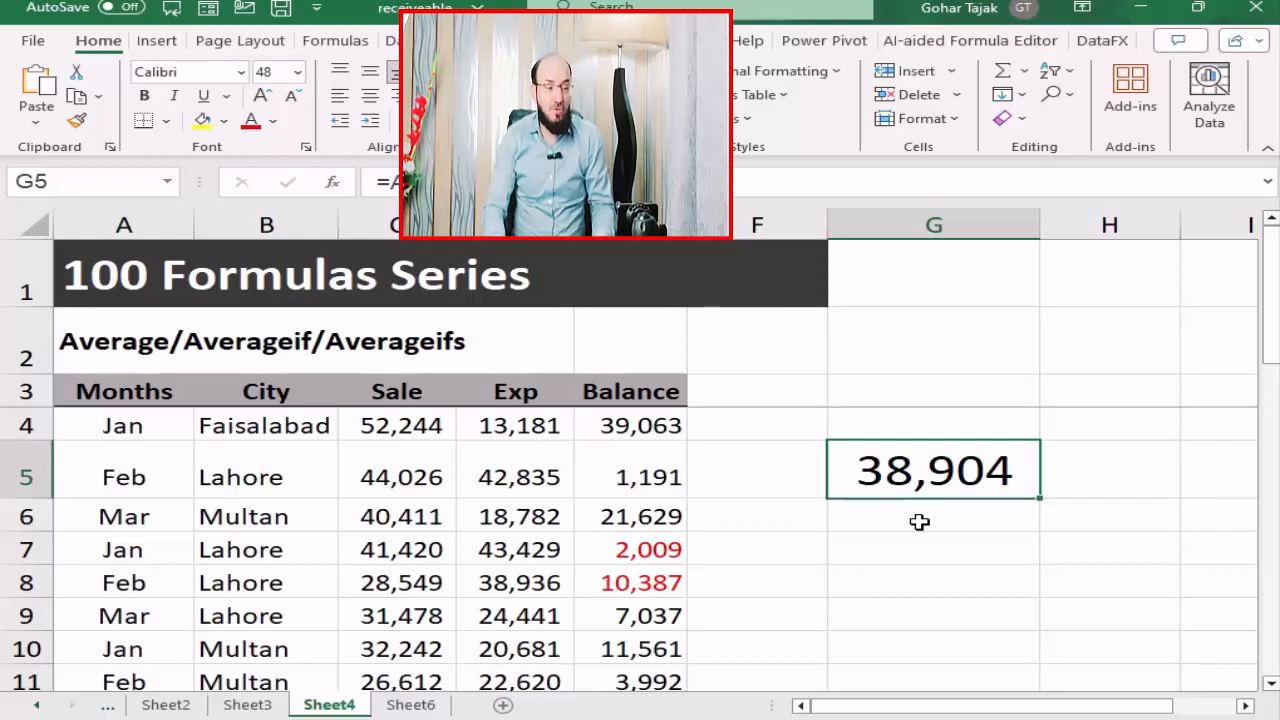
# Step: Copy the Sale and Exp headers from C3:D3 to G4:H4
pyautogui.press('Up')
pyautogui.press('Left')
pyautogui.press('Left')
pyautogui.press('Left')
pyautogui.press('Left')
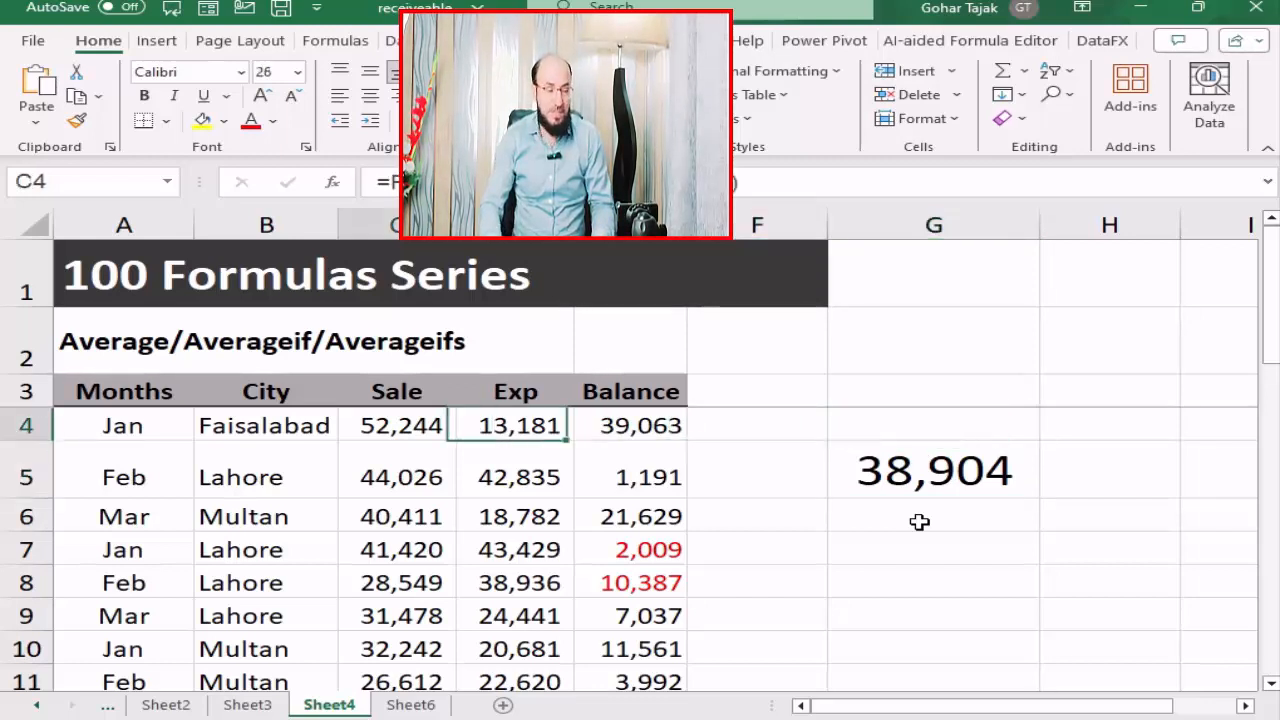
pyautogui.press('Up')
pyautogui.hotkey('shift', 'Right')
pyautogui.hotkey('ctrl', 'c')
pyautogui.press('Right')
pyautogui.press('Right')
pyautogui.press('Right')
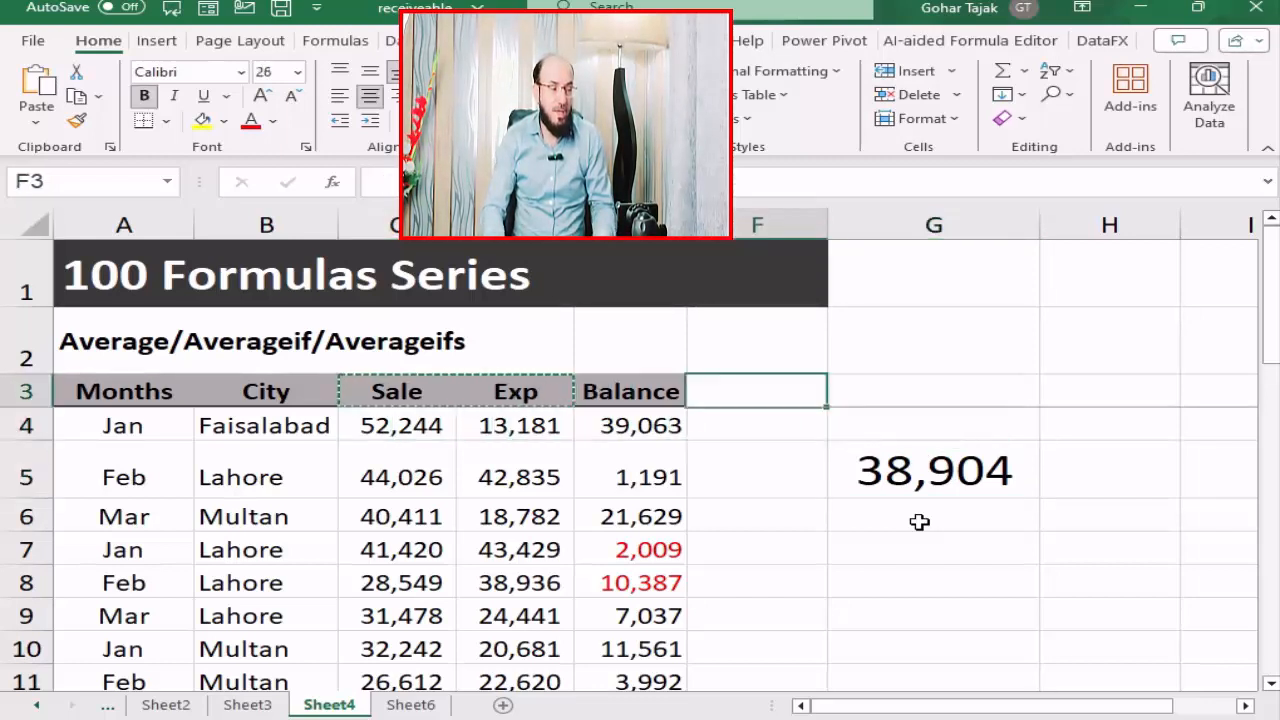
pyautogui.press('Right')
pyautogui.press('Down')
pyautogui.hotkey('ctrl', 'v')
# Step: Inspect the formula that generates the first Sale value in C4
pyautogui.press('Down')
pyautogui.press('Right')
pyautogui.press('Right')
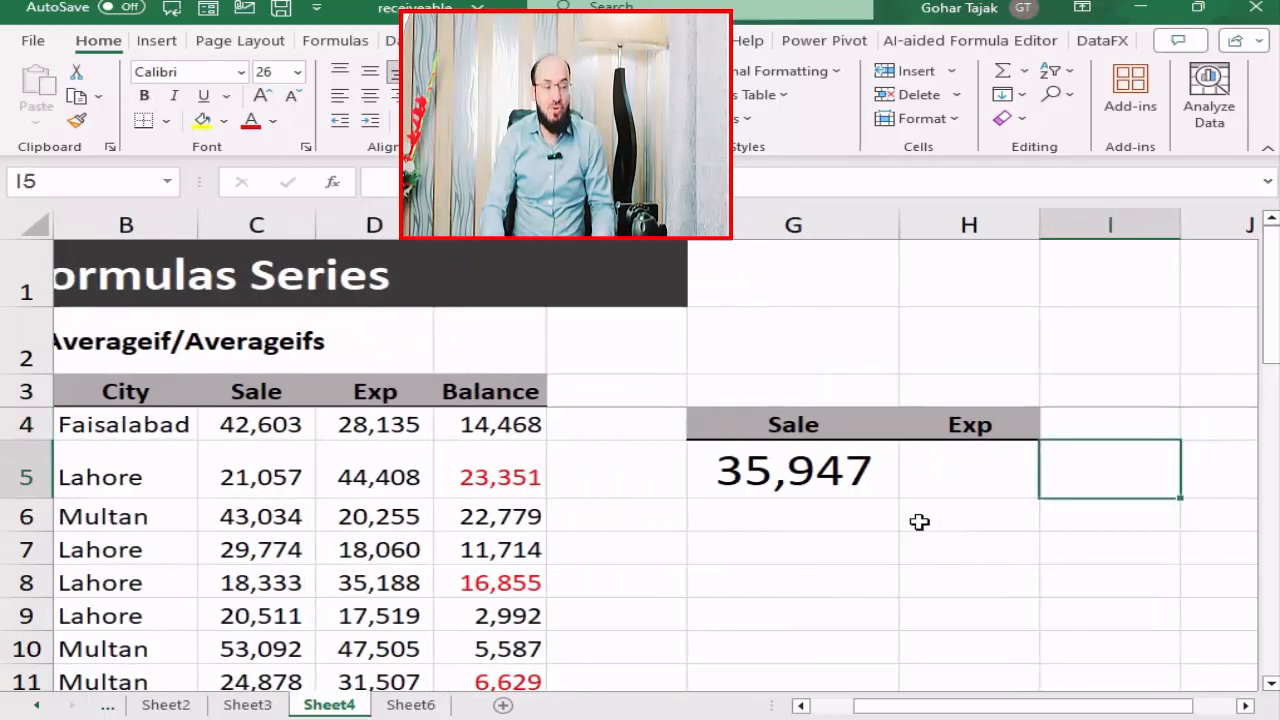
pyautogui.press('Left')
pyautogui.press('Left')
pyautogui.press('Left')
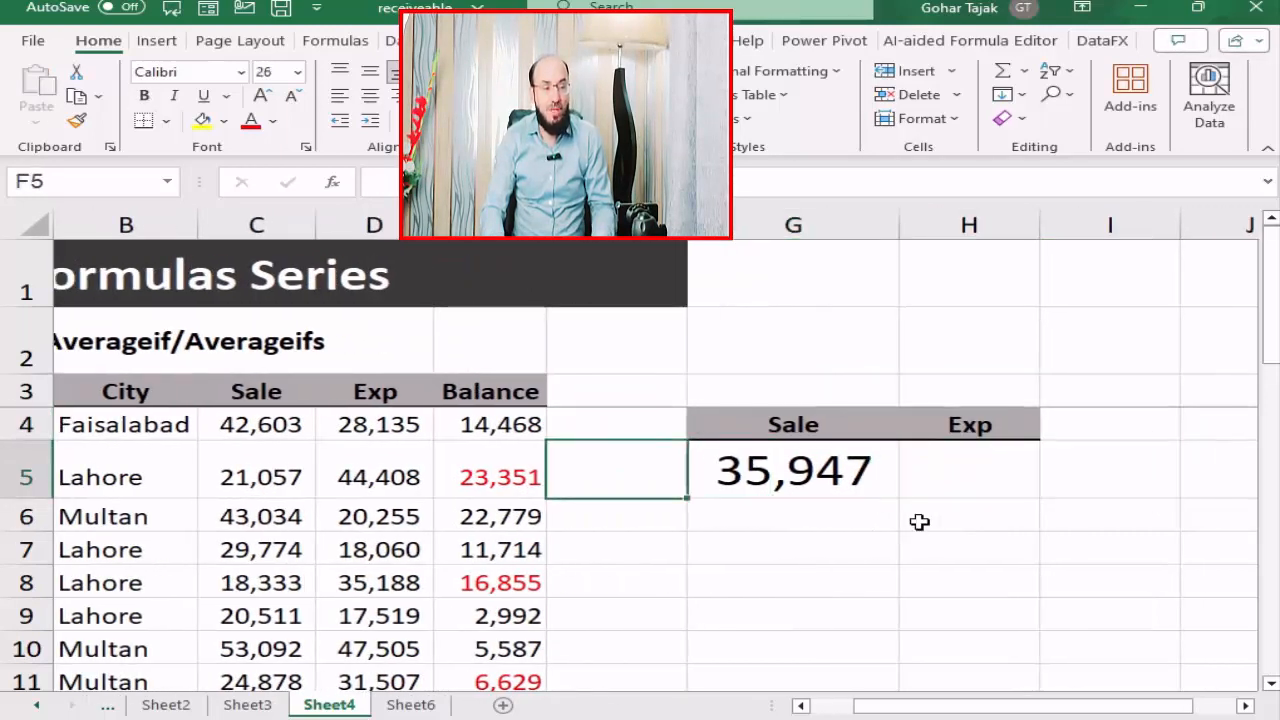
pyautogui.press('Left')
pyautogui.press('Left')
pyautogui.press('Left')
pyautogui.press('Left')
pyautogui.press('Up')
pyautogui.press('Right')
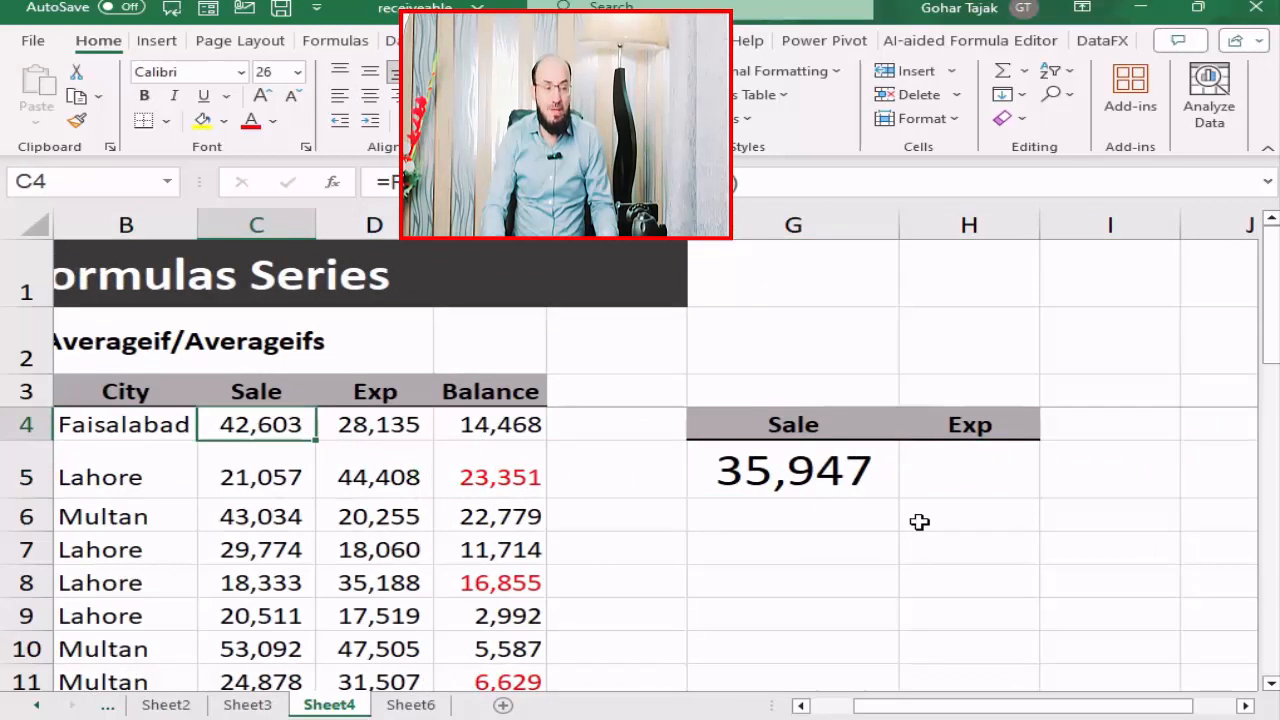
pyautogui.press('F2')
pyautogui.press('Return')
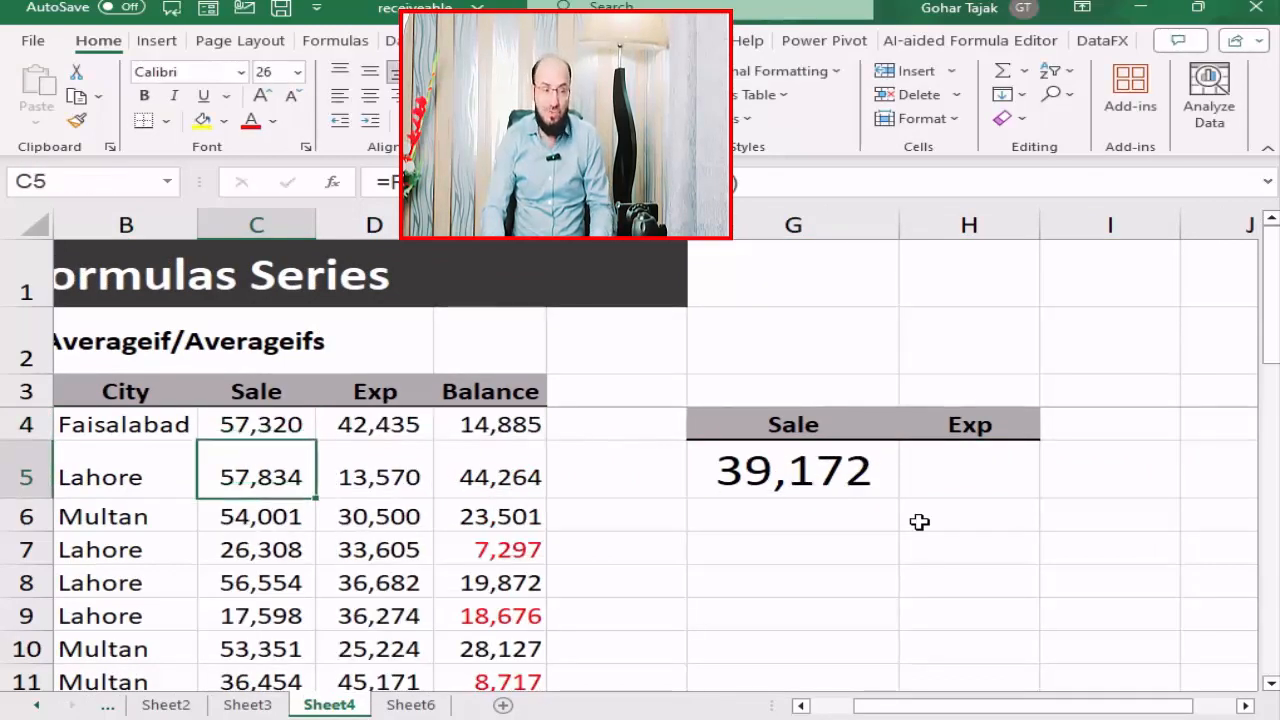
pyautogui.press('Up')
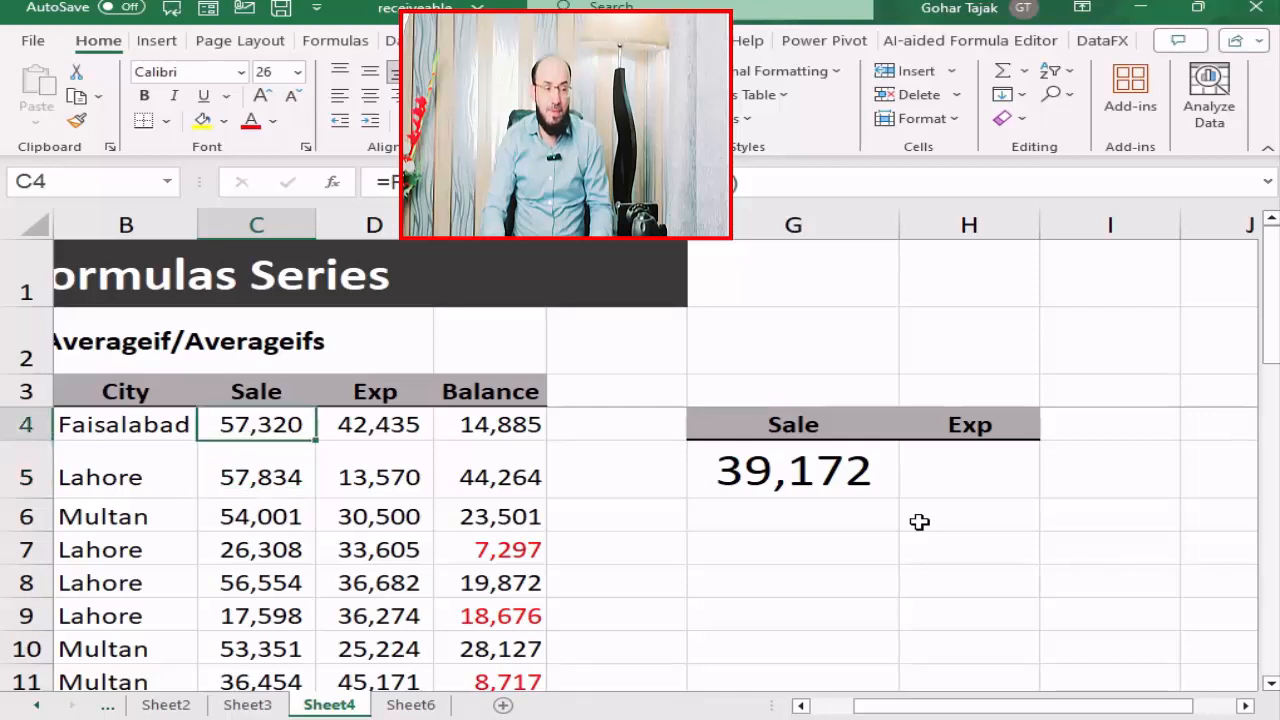
# Step: Convert the Sale and Exp formulas in C4:D30 to static data by pasting them over themselves as values
pyautogui.press('Right')
pyautogui.press('Left')
pyautogui.hotkey('shift', 'Right')
pyautogui.hotkey('ctrl', 'shift', 'Down')
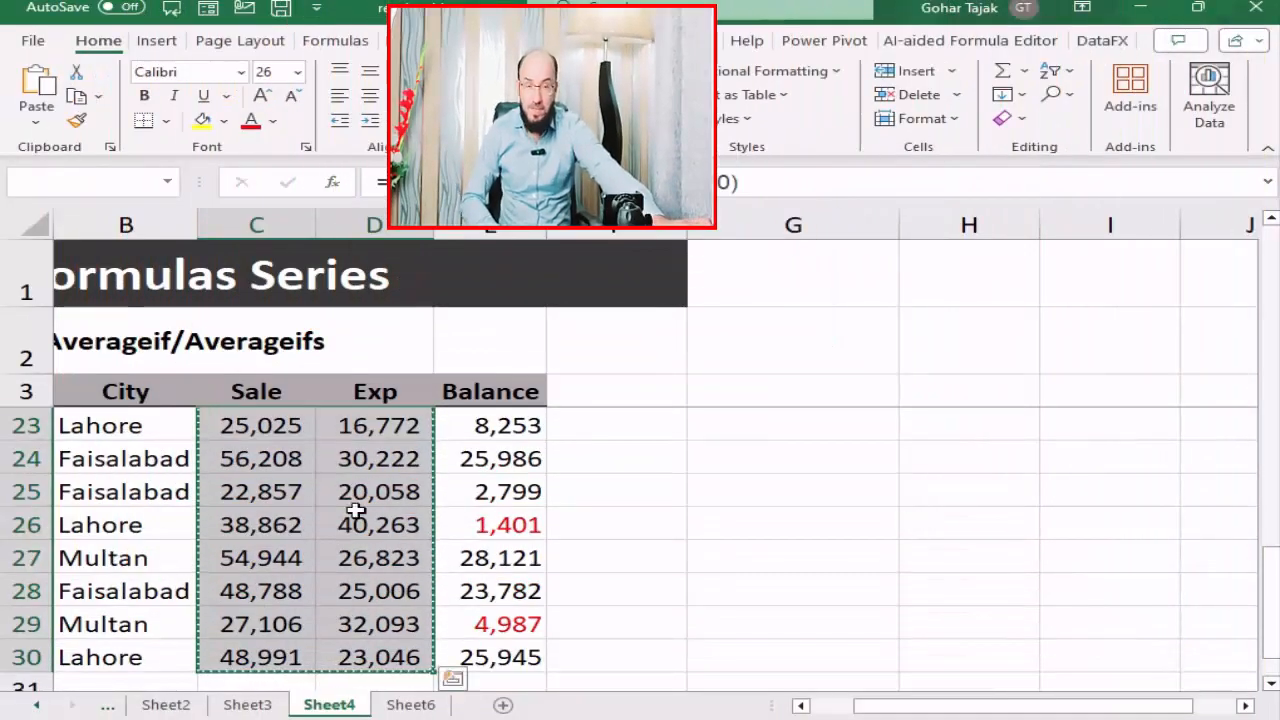
pyautogui.scroll(6, 351, 520)
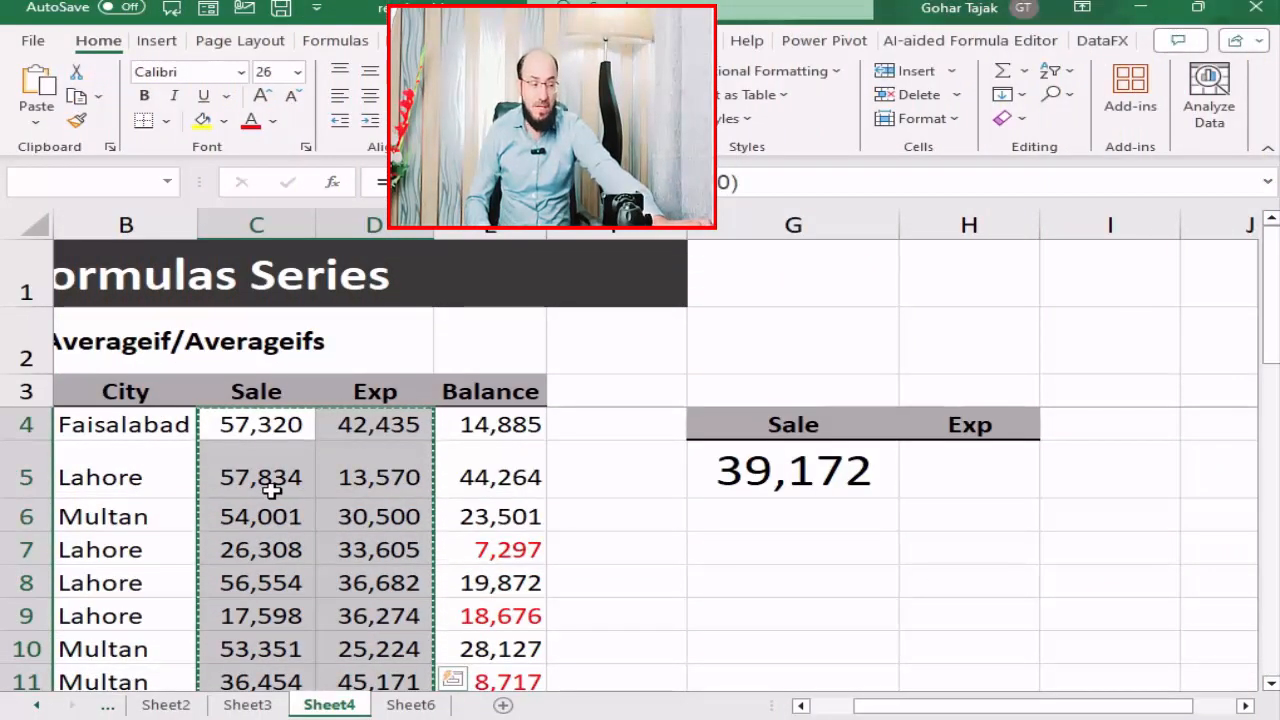
pyautogui.scroll(-4, 271, 490)
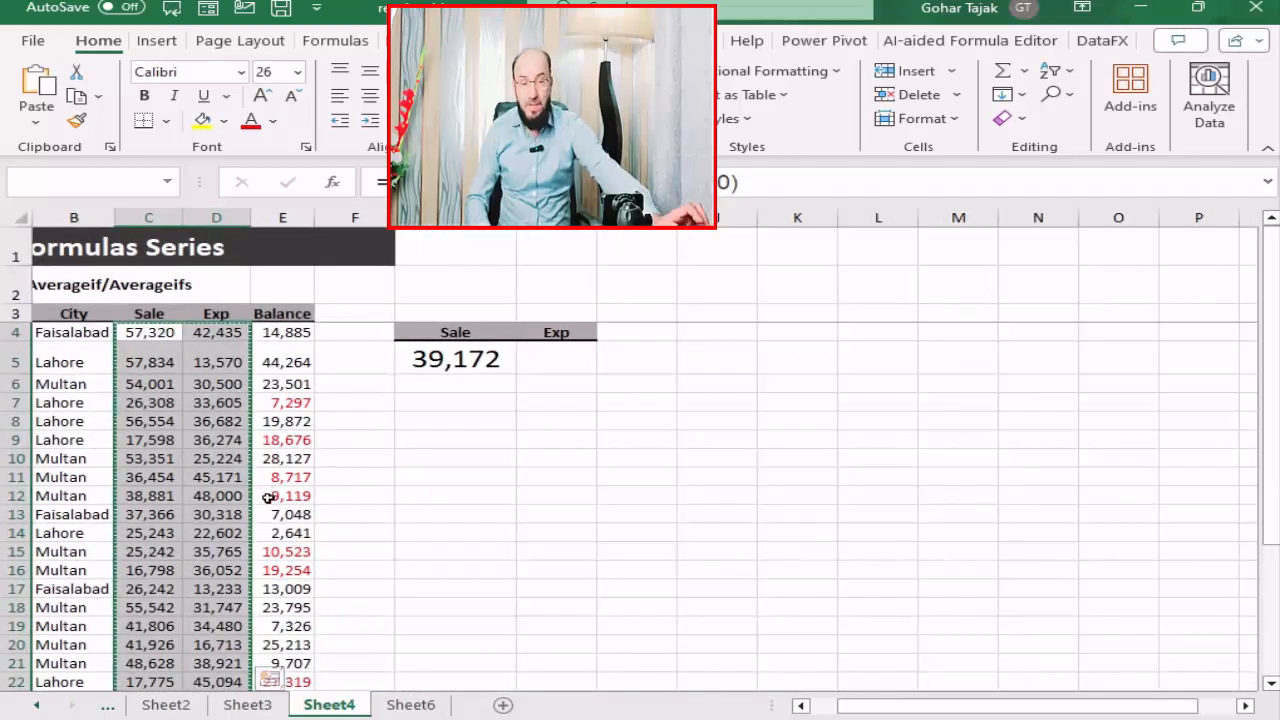
pyautogui.scroll(4, 268, 497)
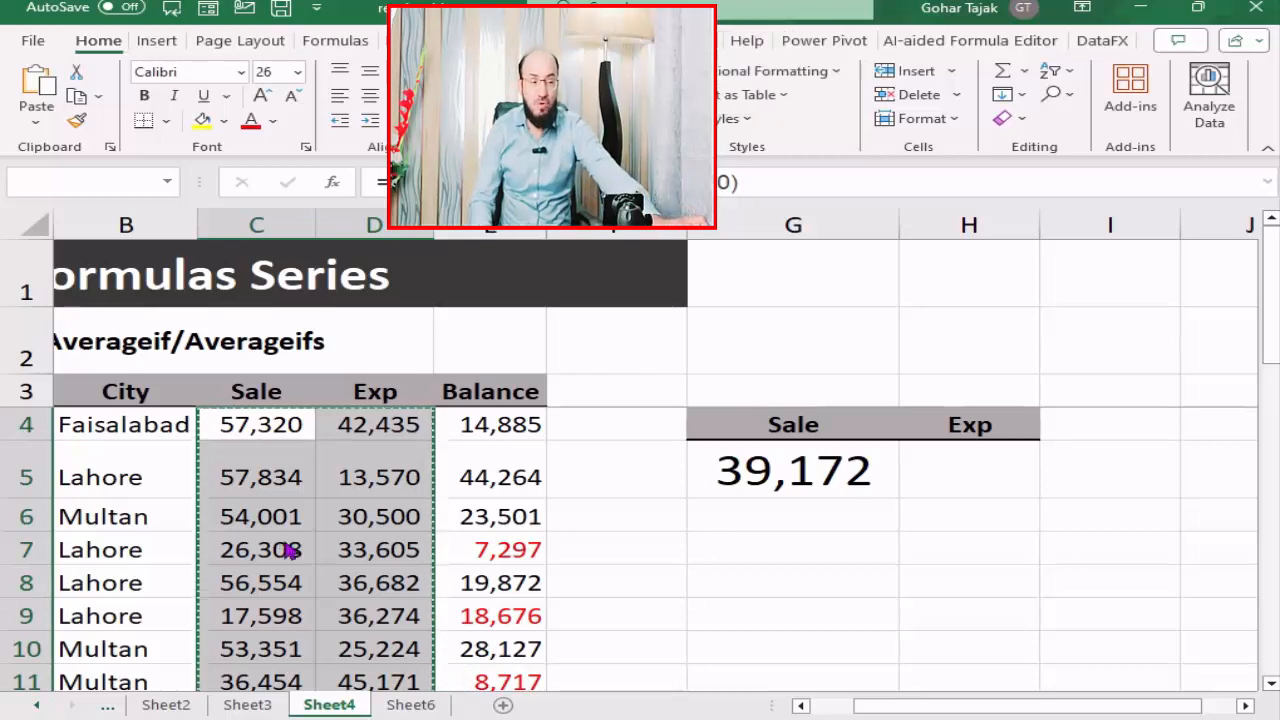
pyautogui.hotkey('ctrl', 'alt', 'v')
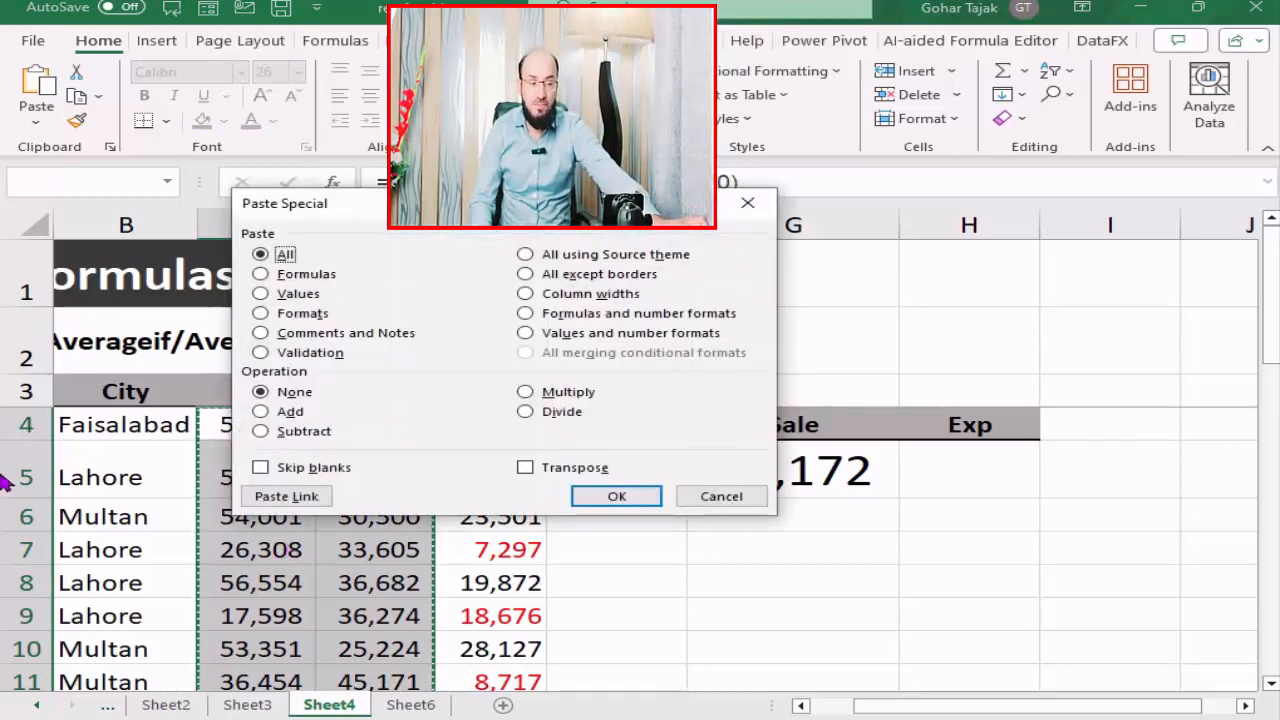
pyautogui.click(263, 294)
pyautogui.click(588, 497)
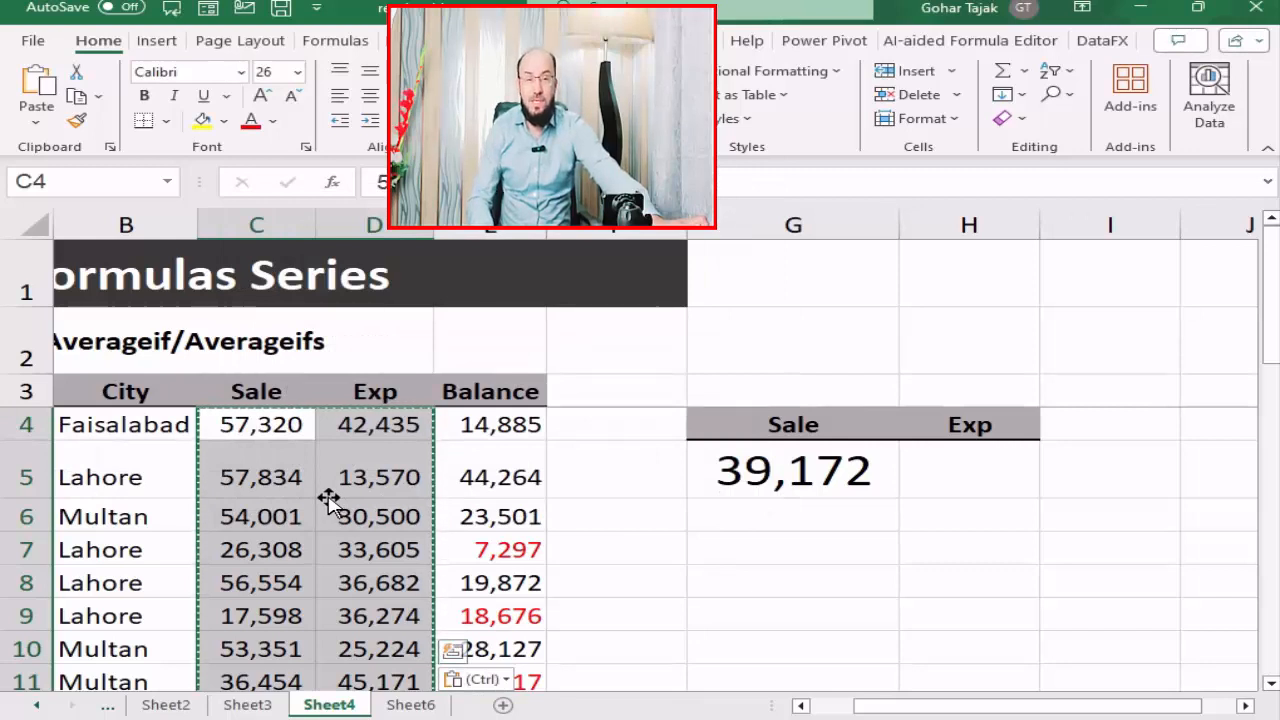
pyautogui.press('Escape')
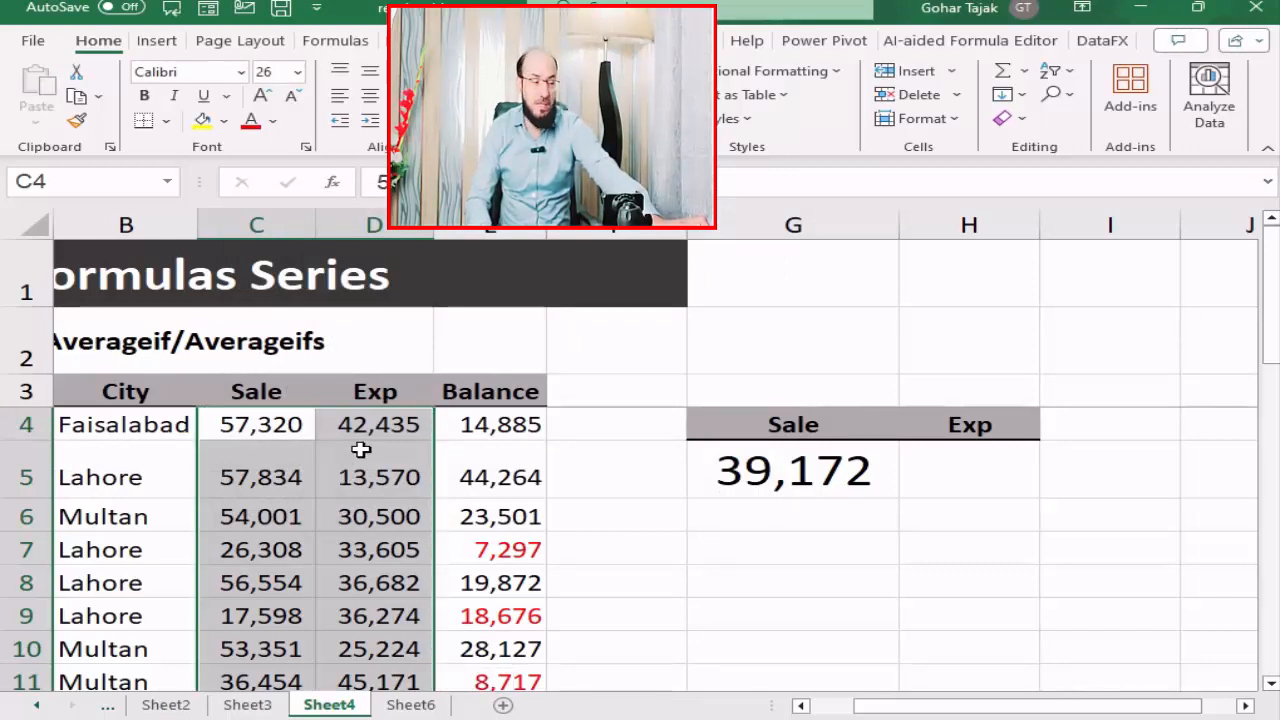
# Step: Examine the values behind the C4:C30 argument of the AVERAGE formula in G5
pyautogui.click(808, 471)
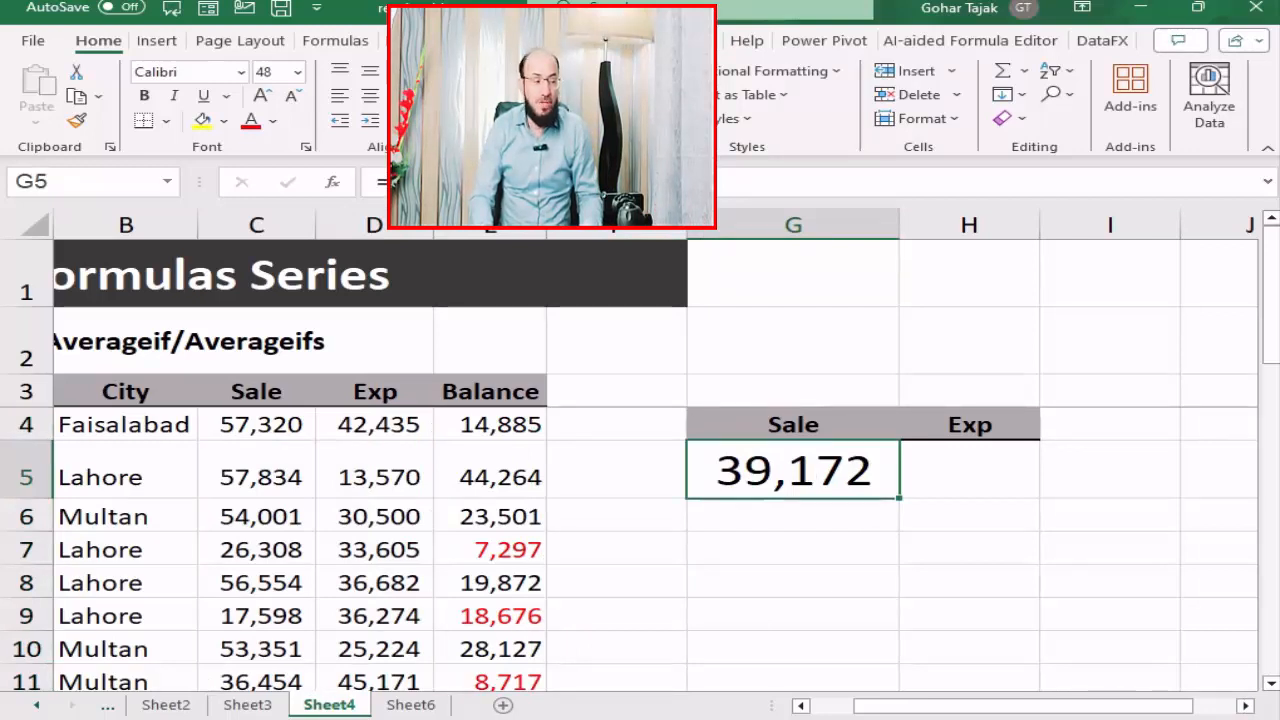
pyautogui.press('F2')
pyautogui.press('Left')
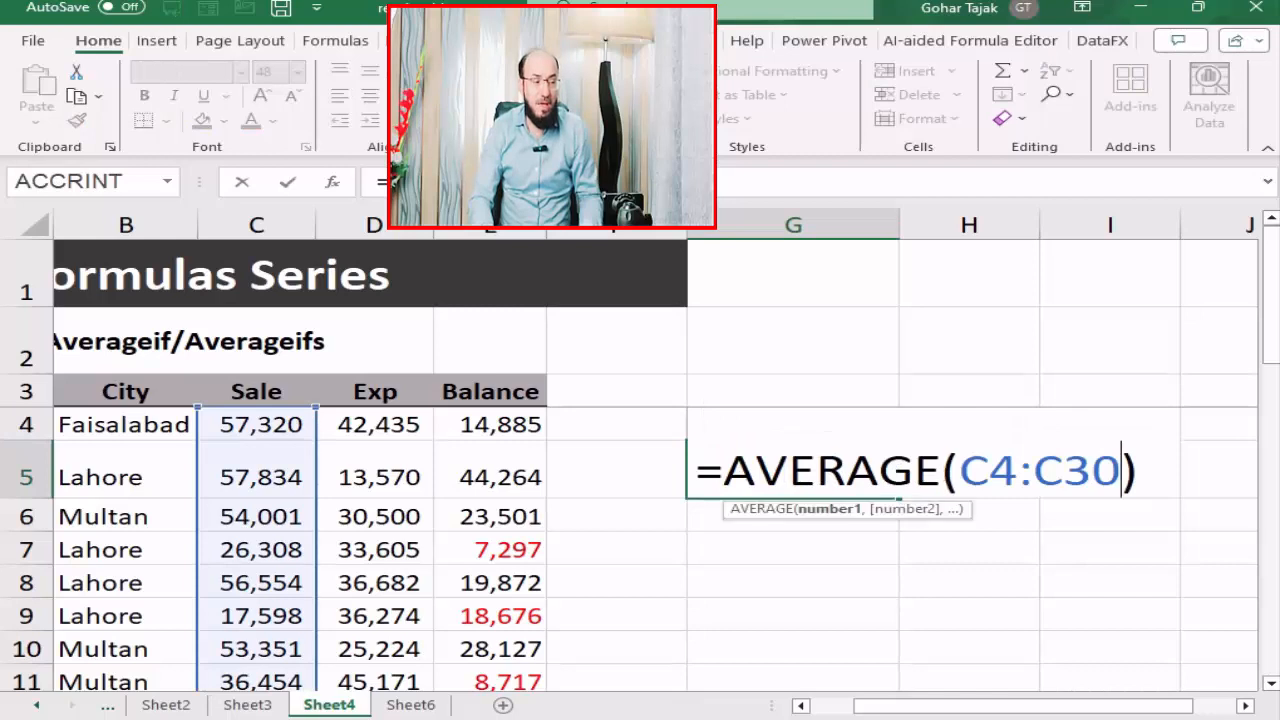
pyautogui.hotkey('shift', 'Left')
pyautogui.hotkey('shift', 'Left')
pyautogui.hotkey('shift', 'Left')
pyautogui.hotkey('shift', 'Left')
pyautogui.hotkey('shift', 'Left')
pyautogui.hotkey('shift', 'Left')
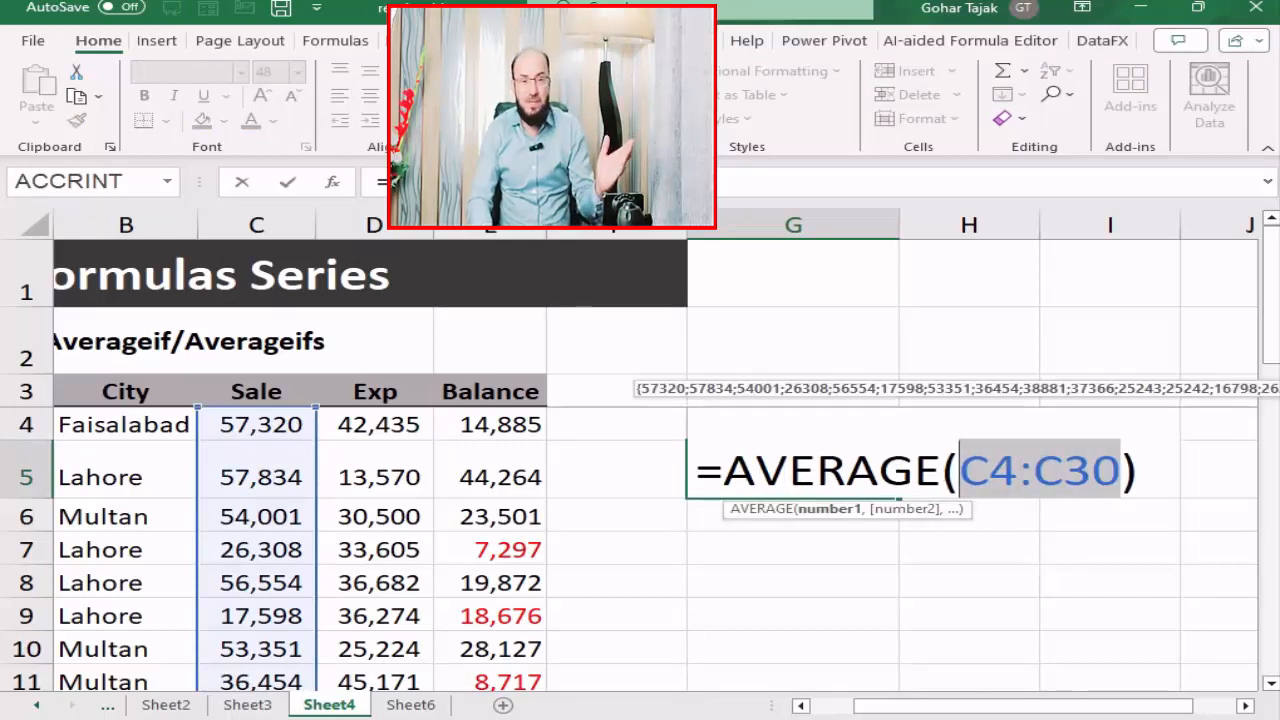
pyautogui.press('Tab')
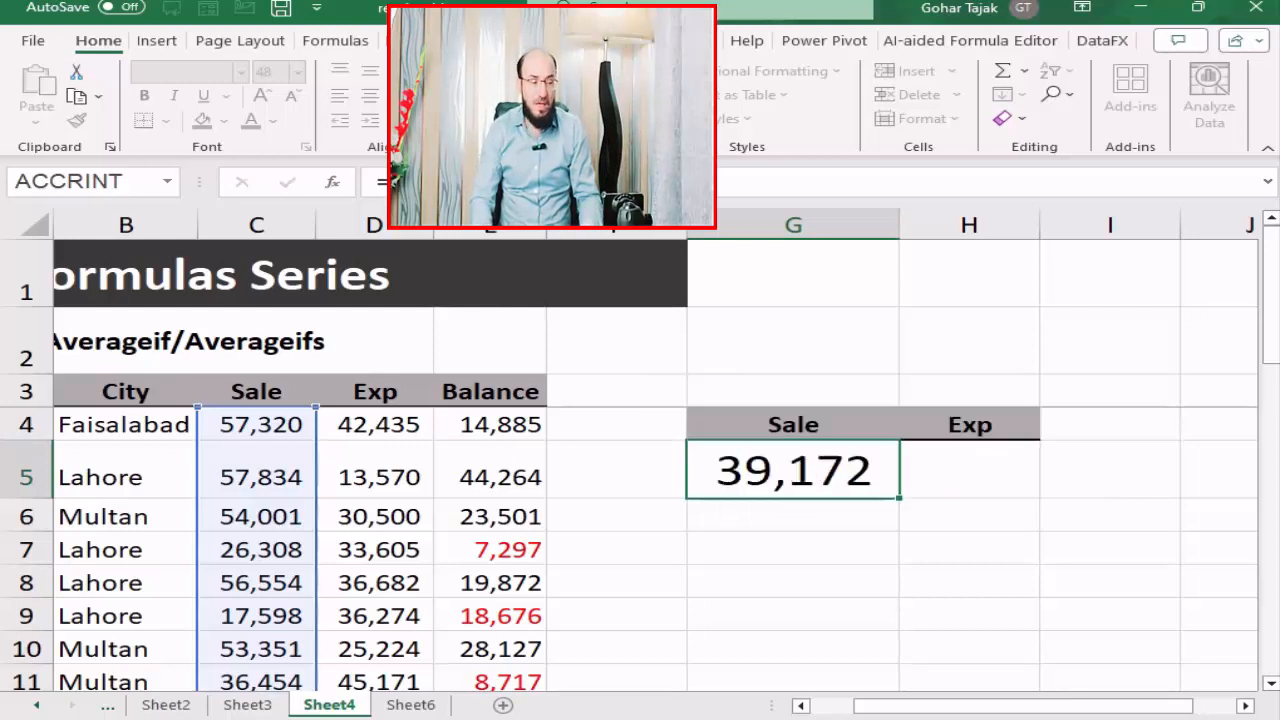
# Step: Fill the AVERAGE formula from G5 across to H5 and widen column H to fit the result
pyautogui.press('Left')
pyautogui.hotkey('shift', 'Right')
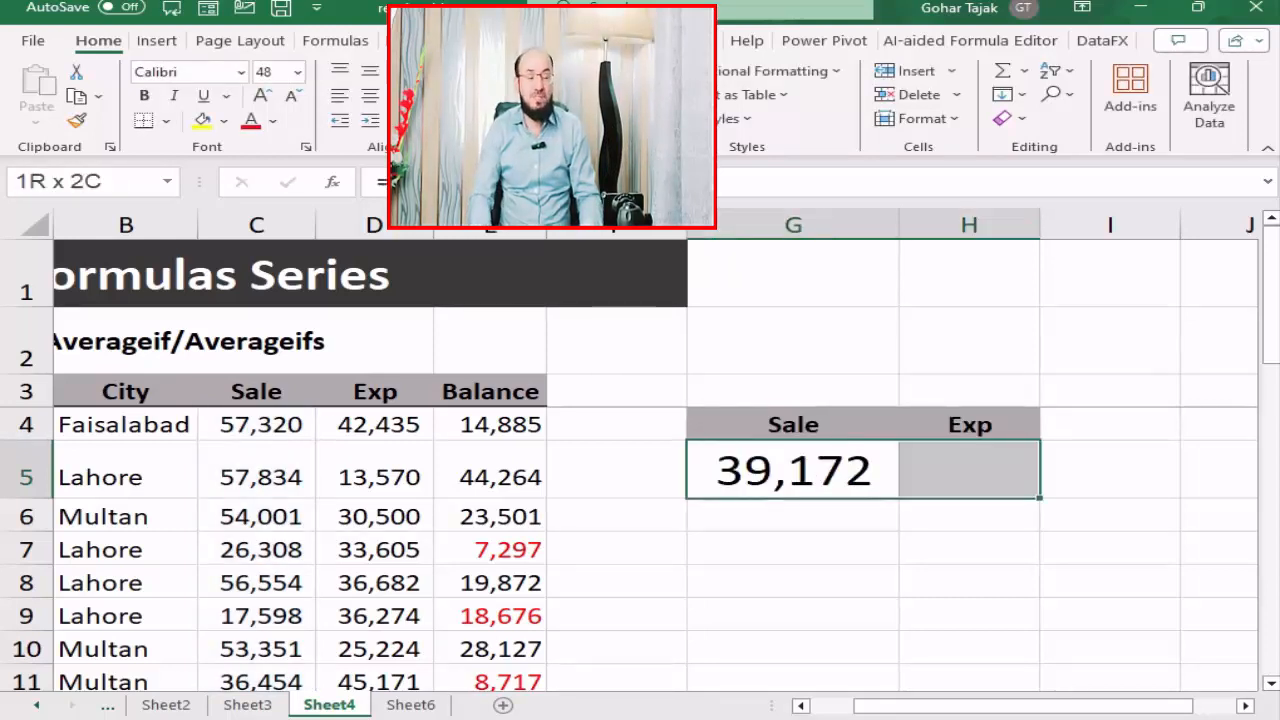
pyautogui.hotkey('ctrl', 'r')
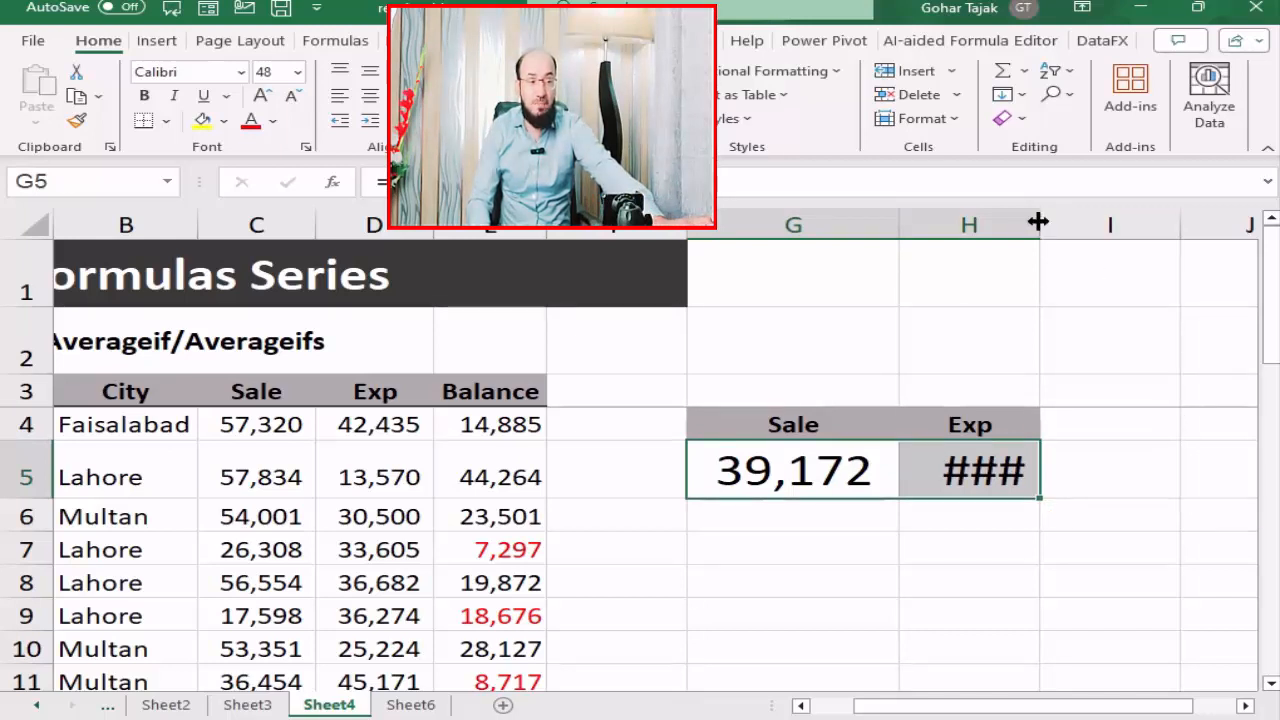
pyautogui.moveTo(1040, 217); pyautogui.dragTo(1091, 217)
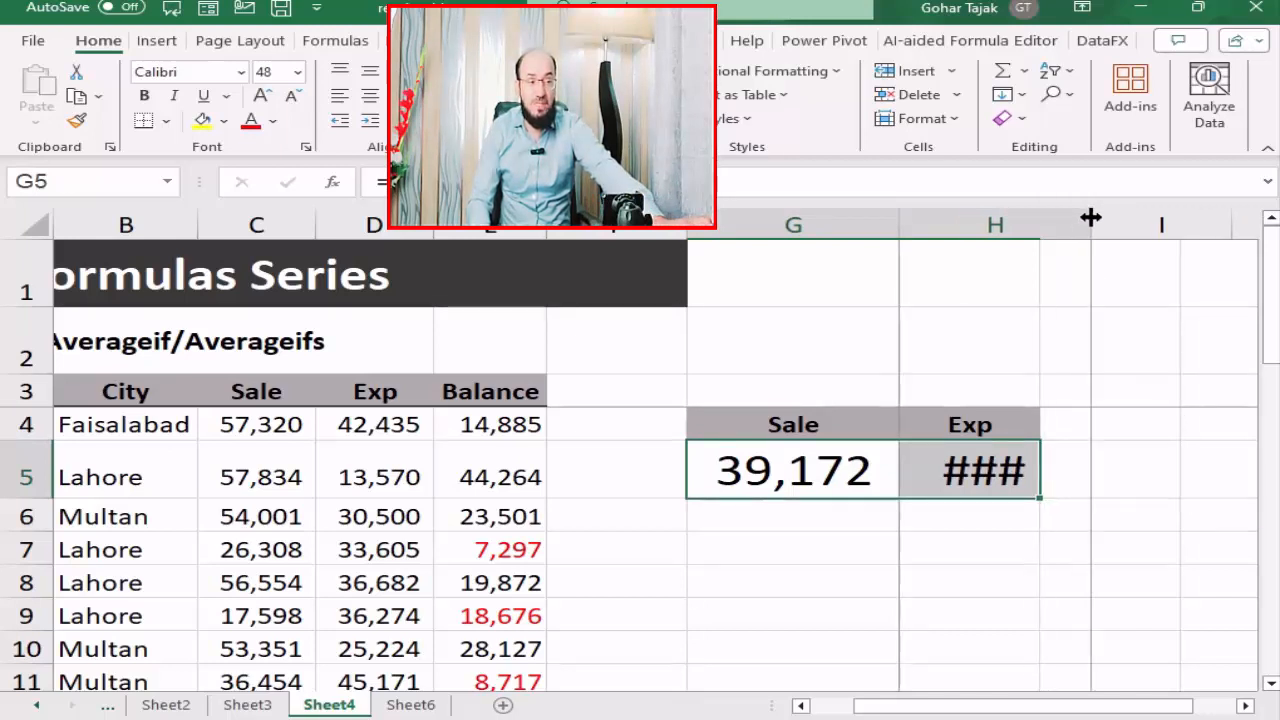
# Step: Reduce the font size of the two averages in G5:H5 to 36
pyautogui.click(287, 96)
pyautogui.click(287, 96)
pyautogui.click(287, 96)
pyautogui.click(260, 97)
pyautogui.click(260, 97)
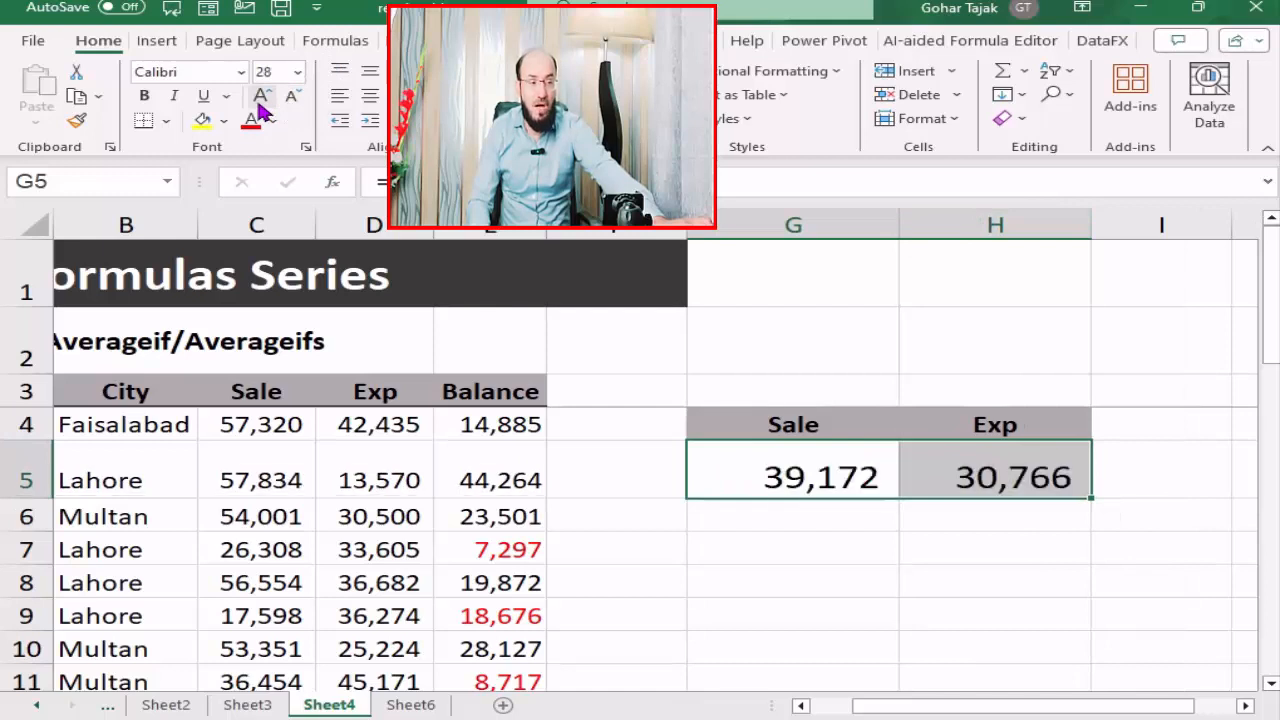
pyautogui.click(260, 97)
pyautogui.click(291, 94)
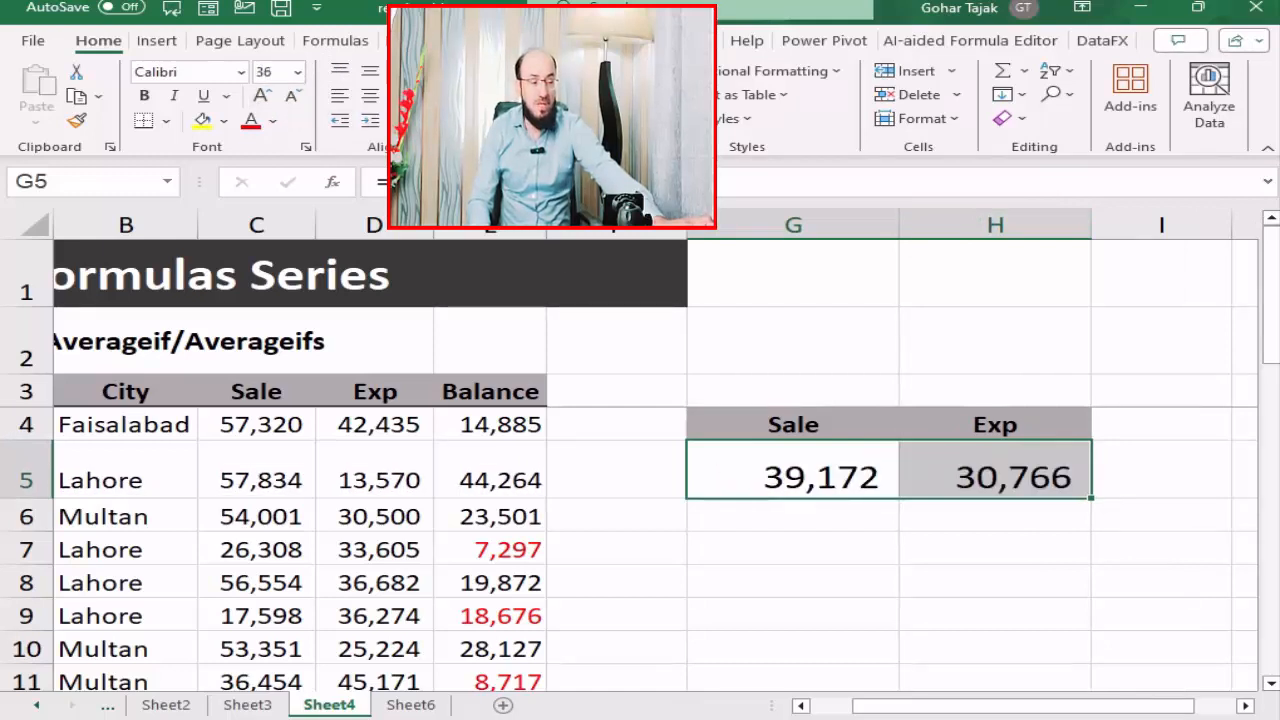
# Step: Review the Sale average formula in G5 and select the Exp average in H5
pyautogui.click(830, 463)
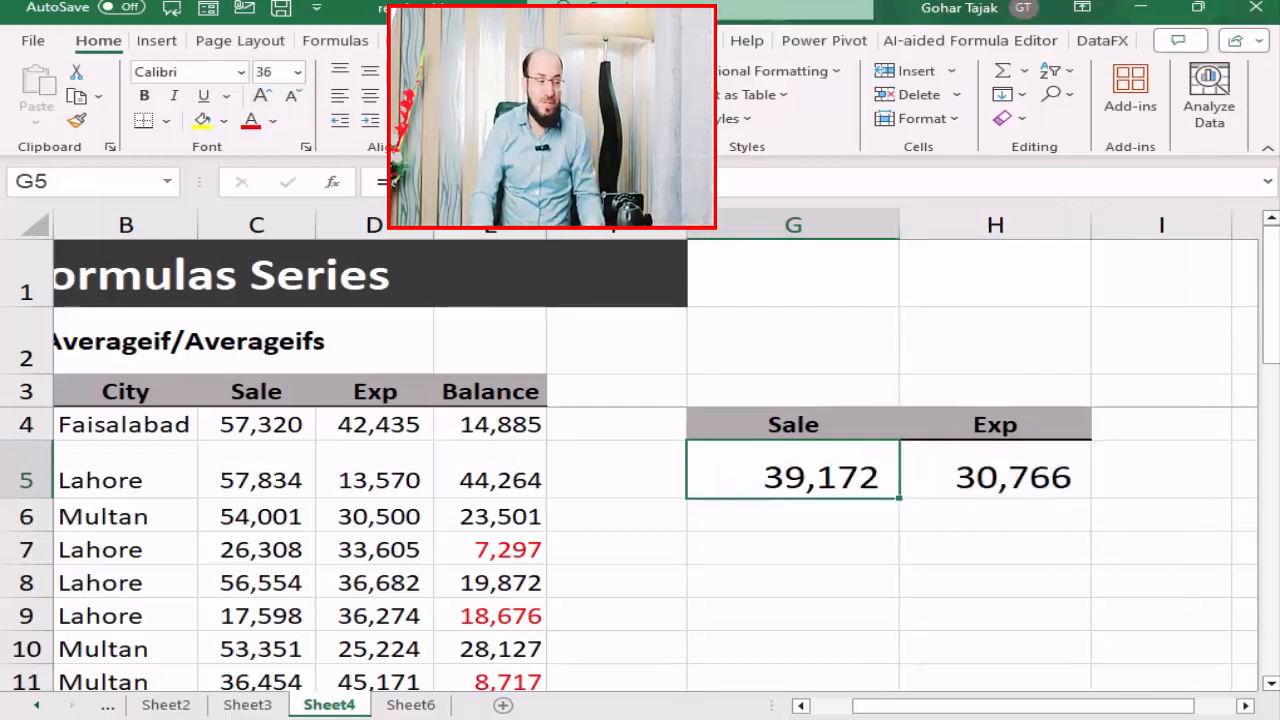
pyautogui.press('F2')
pyautogui.press('Return')
pyautogui.press('Up')
pyautogui.press('Right')
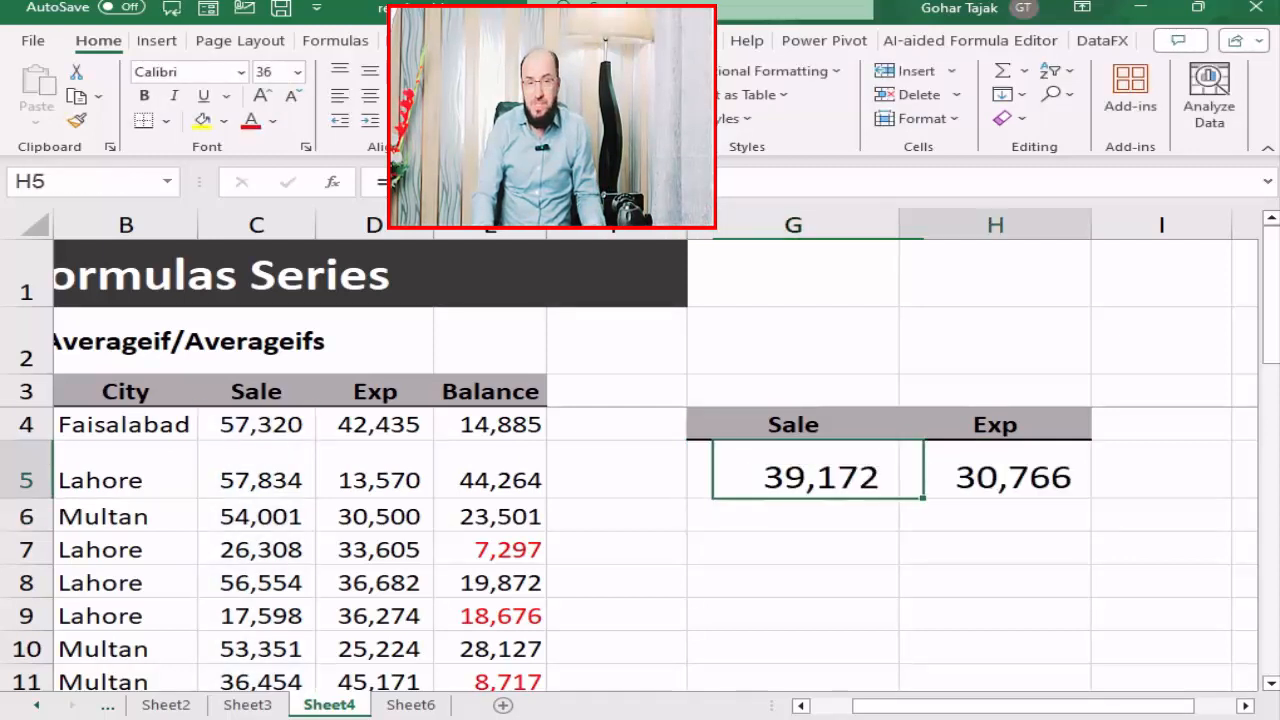
# Step: Review the cell range used by the Exp average formula in H5 and leave the formula as it is
pyautogui.press('F2')
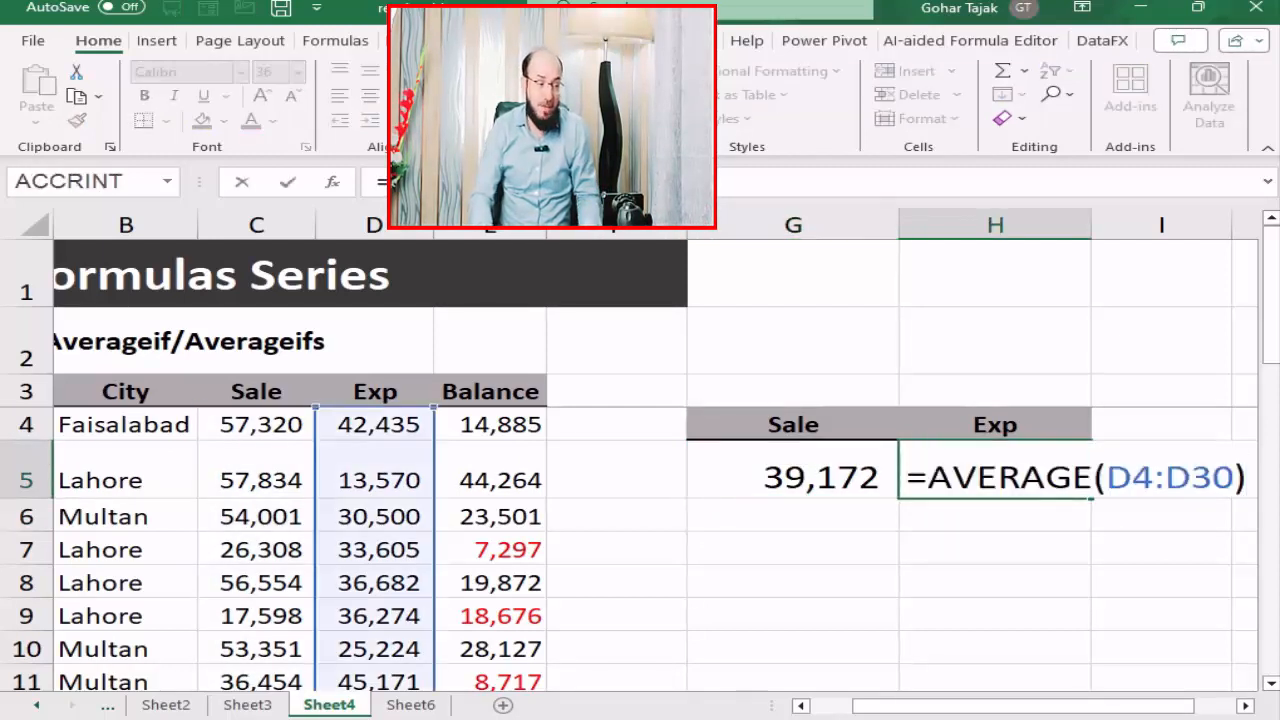
pyautogui.press('Return')
pyautogui.press('Return')
pyautogui.press('Left')
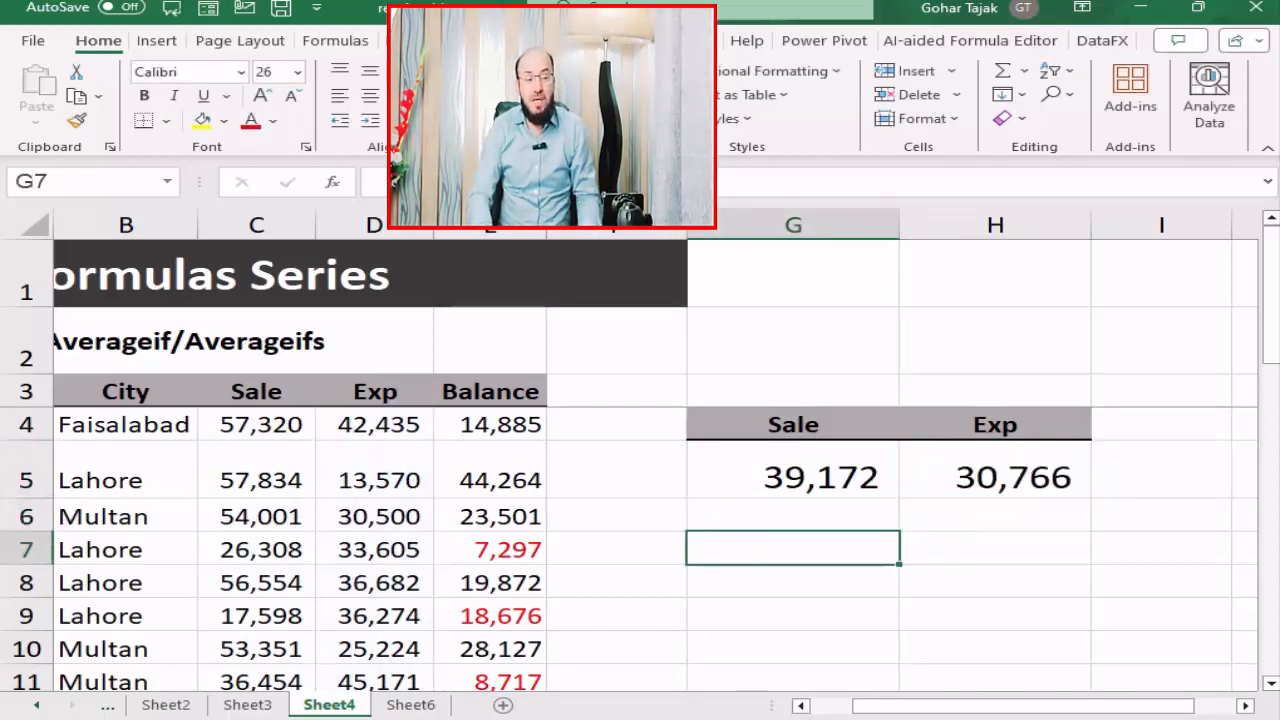
# Step: Examine the city names in the City column, from row 4 down to row 30
pyautogui.press('Down')
pyautogui.press('Down')
pyautogui.press('Left')
pyautogui.press('Left')
pyautogui.press('Left')
pyautogui.press('Left')
pyautogui.press('Left')
pyautogui.press('Up')
pyautogui.press('Up')
pyautogui.press('Up')
pyautogui.press('Up')
pyautogui.press('Up')
pyautogui.press('Up')
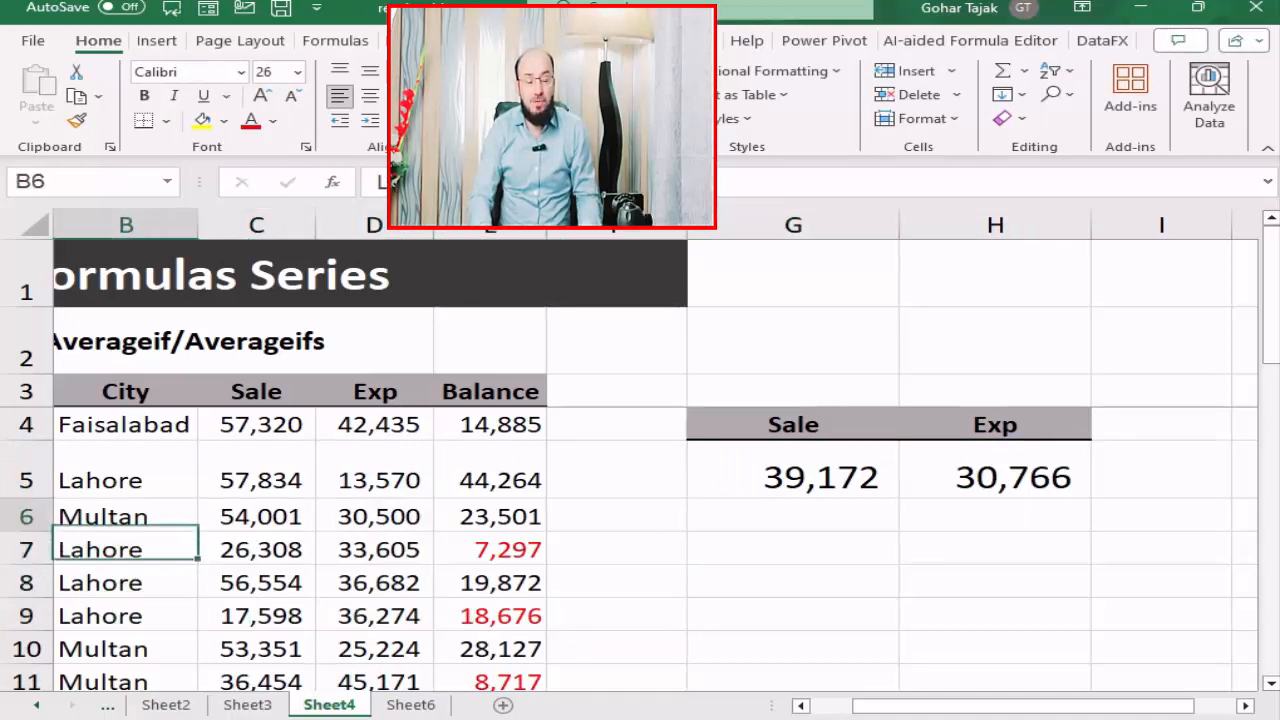
pyautogui.press('Down')
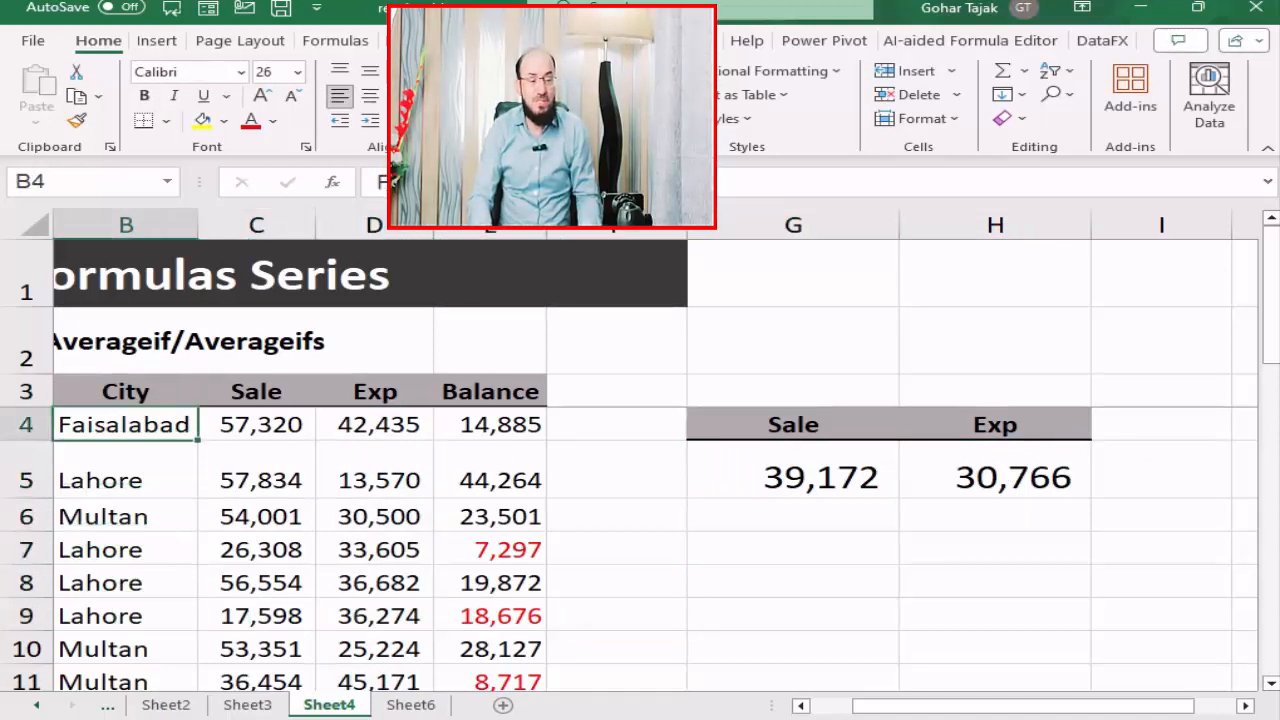
pyautogui.hotkey('ctrl', 'shift', 'Down')
pyautogui.hotkey('ctrl', 'Up')
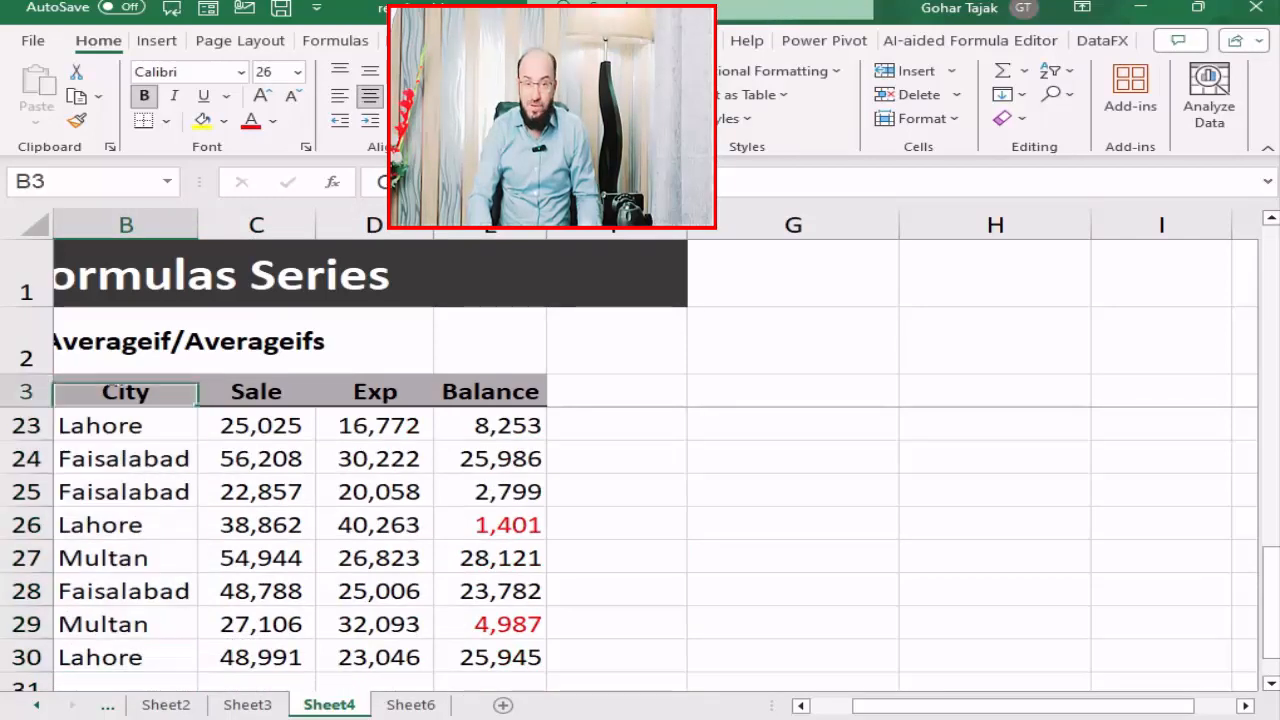
pyautogui.press('Down')
pyautogui.press('Down')
pyautogui.press('Down')
pyautogui.press('Down')
pyautogui.press('Down')
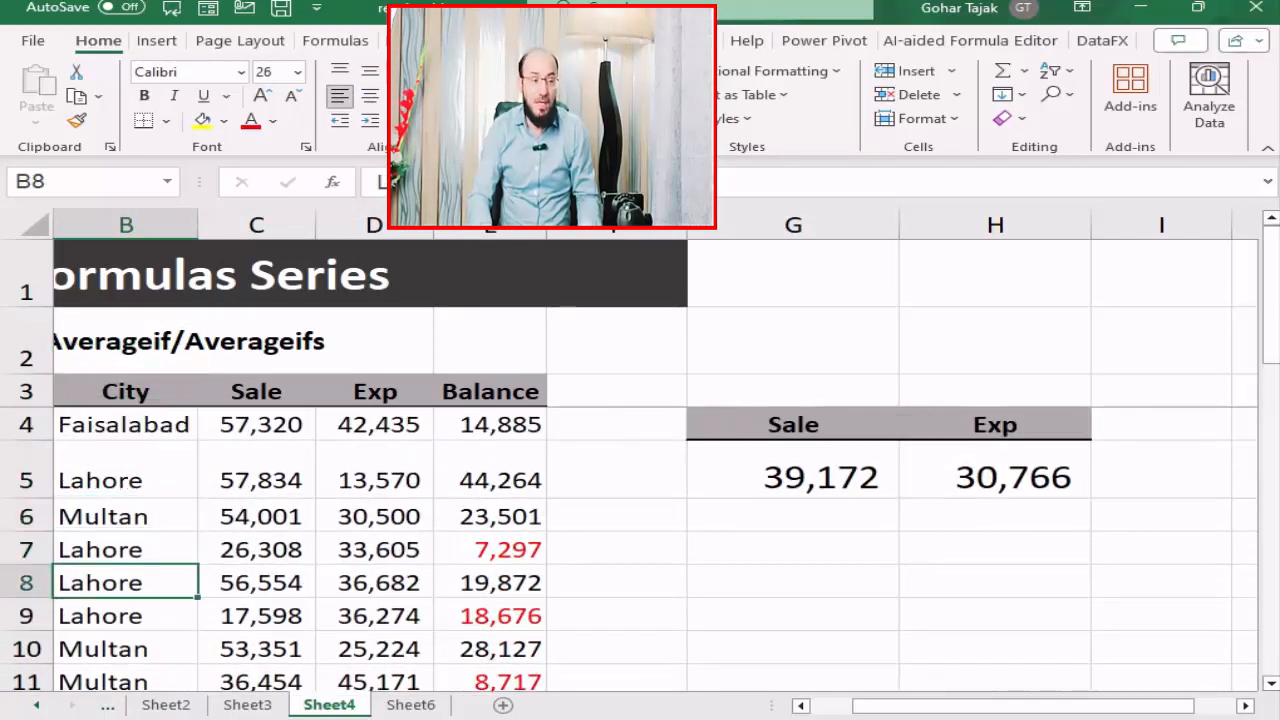
pyautogui.press('Up')
pyautogui.press('Up')
pyautogui.press('Up')
pyautogui.press('Up')
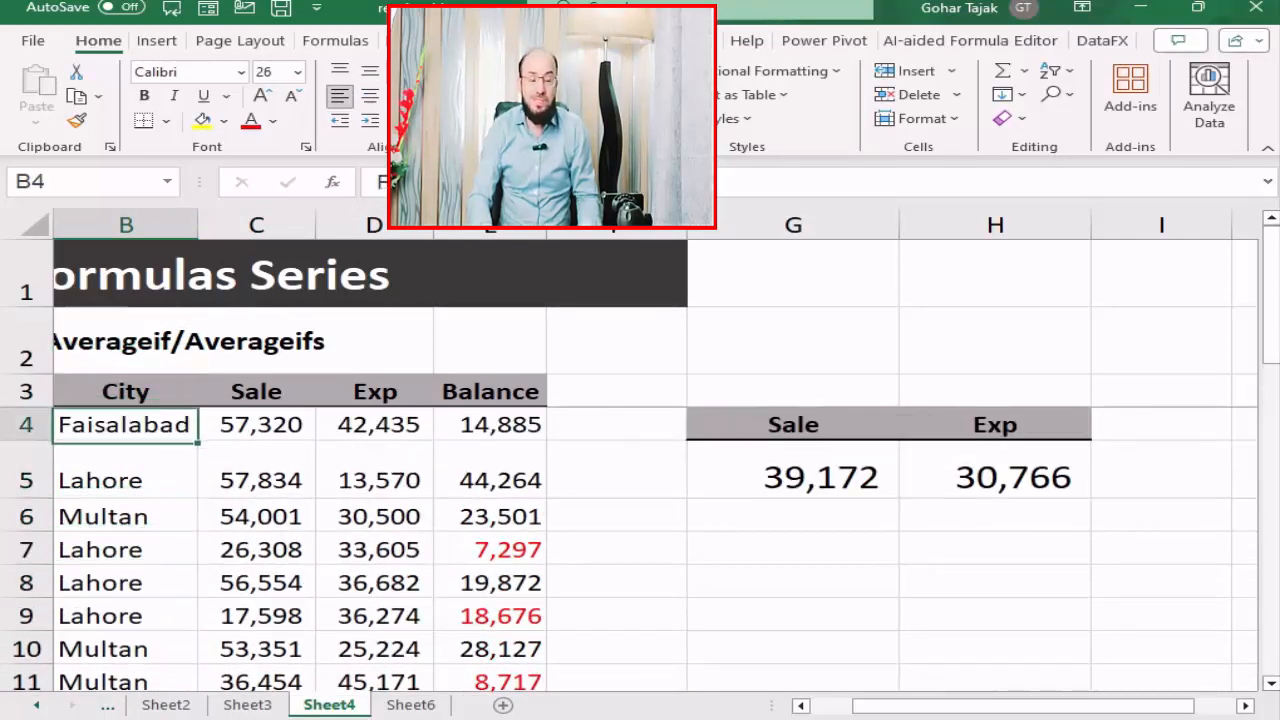
# Step: Examine the Sale values down column C to row 30 and the neighbouring Exp and Balance values
pyautogui.press('Right')
pyautogui.press('Down')
pyautogui.press('Down')
pyautogui.press('Down')
pyautogui.press('Down')
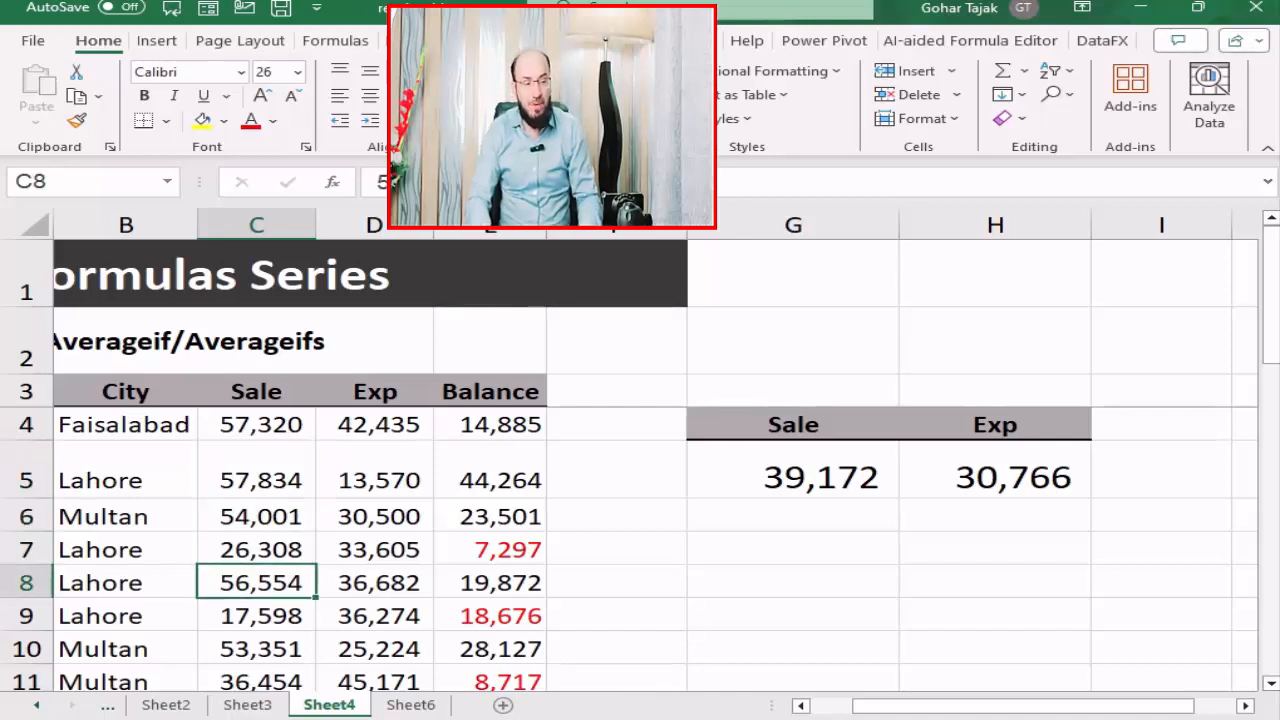
pyautogui.press('Up')
pyautogui.press('Up')
pyautogui.press('Up')
pyautogui.press('Up')
pyautogui.press('Up')
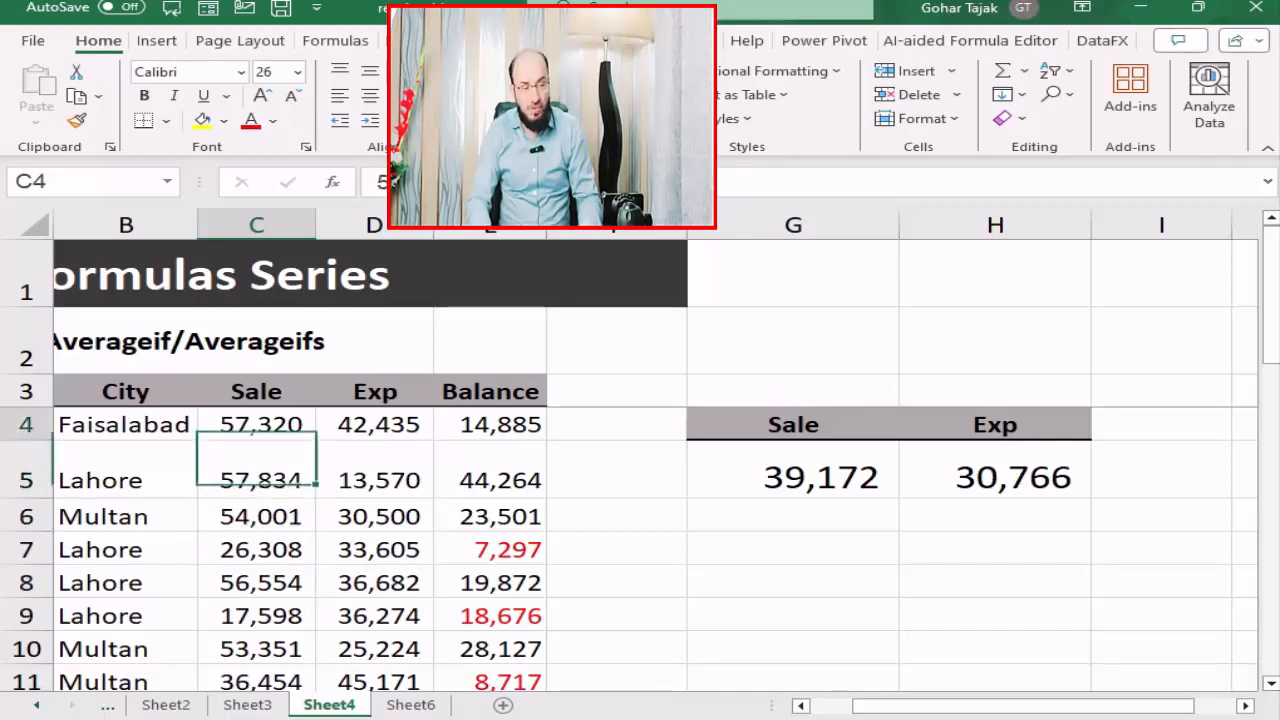
pyautogui.press('Down')
pyautogui.press('Down')
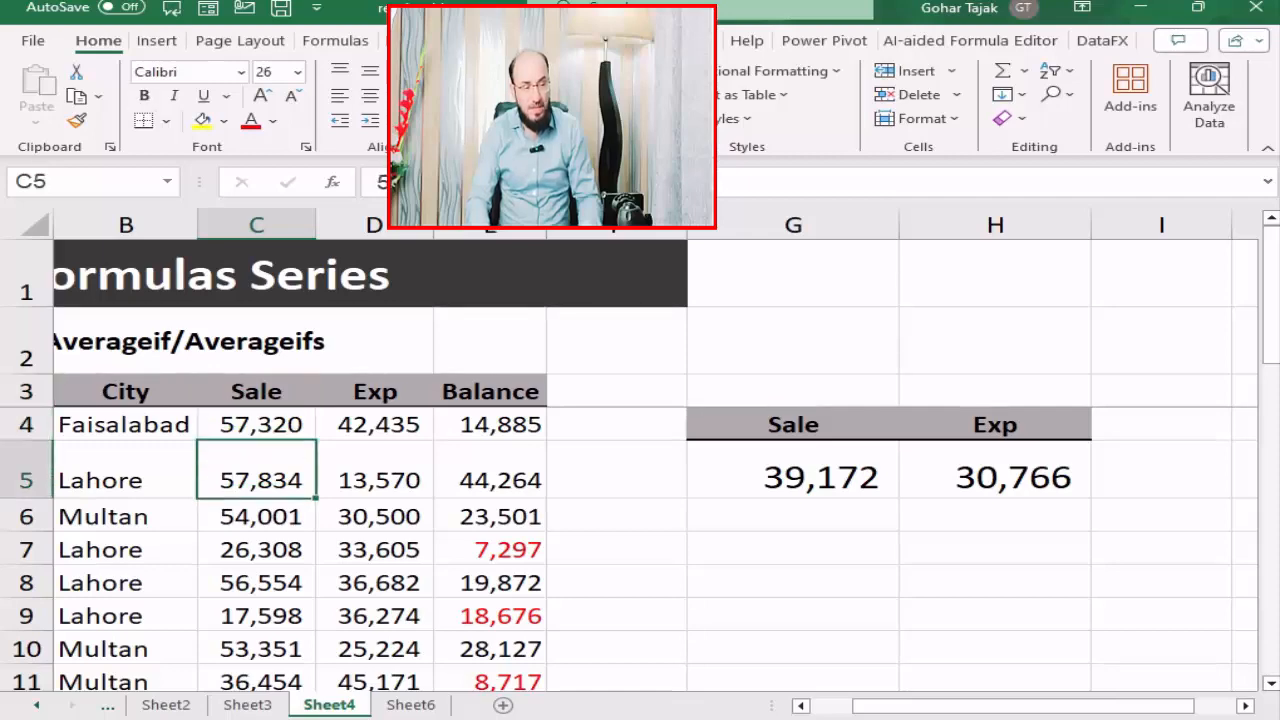
pyautogui.hotkey('ctrl', 'Down')
pyautogui.press('Up')
pyautogui.hotkey('ctrl', 'Up')
pyautogui.hotkey('ctrl', 'Up')
pyautogui.press('Down')
pyautogui.press('Down')
pyautogui.press('Down')
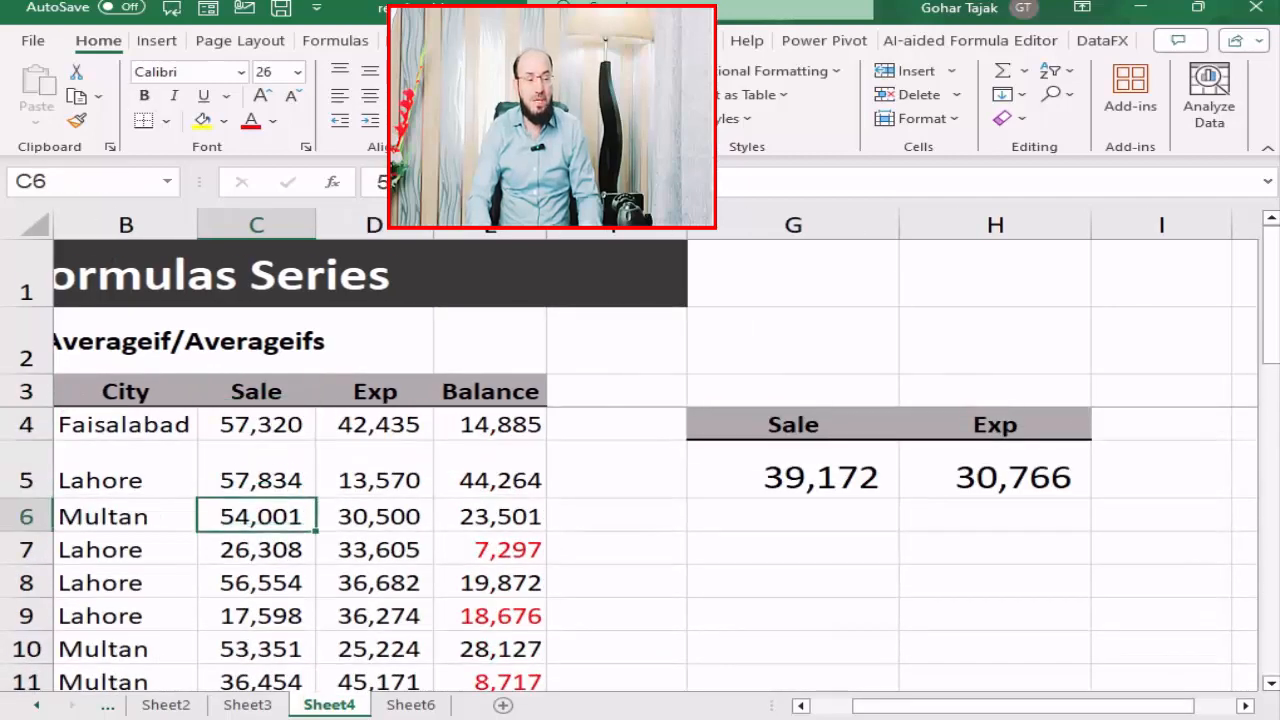
pyautogui.press('Down')
pyautogui.press('Up')
pyautogui.press('Up')
pyautogui.press('Down')
pyautogui.press('Down')
pyautogui.press('Down')
pyautogui.press('Down')
pyautogui.press('Right')
pyautogui.press('Right')
pyautogui.press('Right')
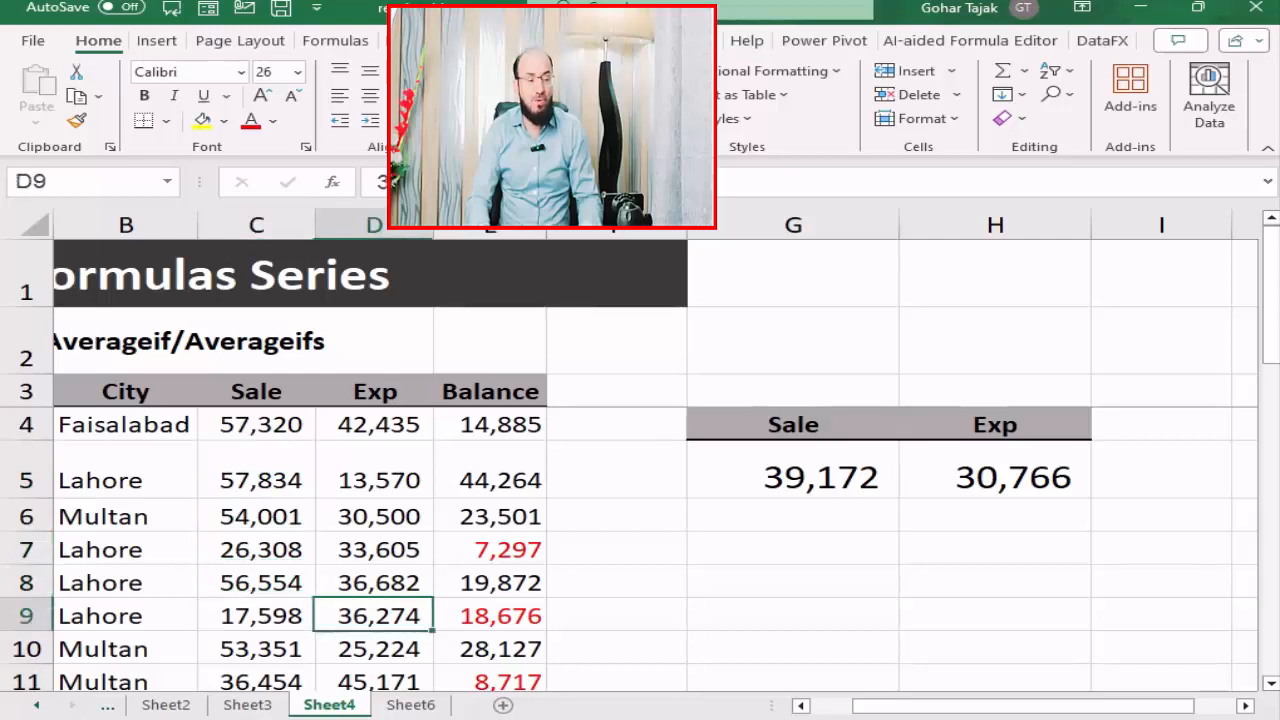
pyautogui.press('Left')
pyautogui.press('Left')
pyautogui.press('Left')
pyautogui.hotkey('ctrl', 'Down')
pyautogui.press('Up')
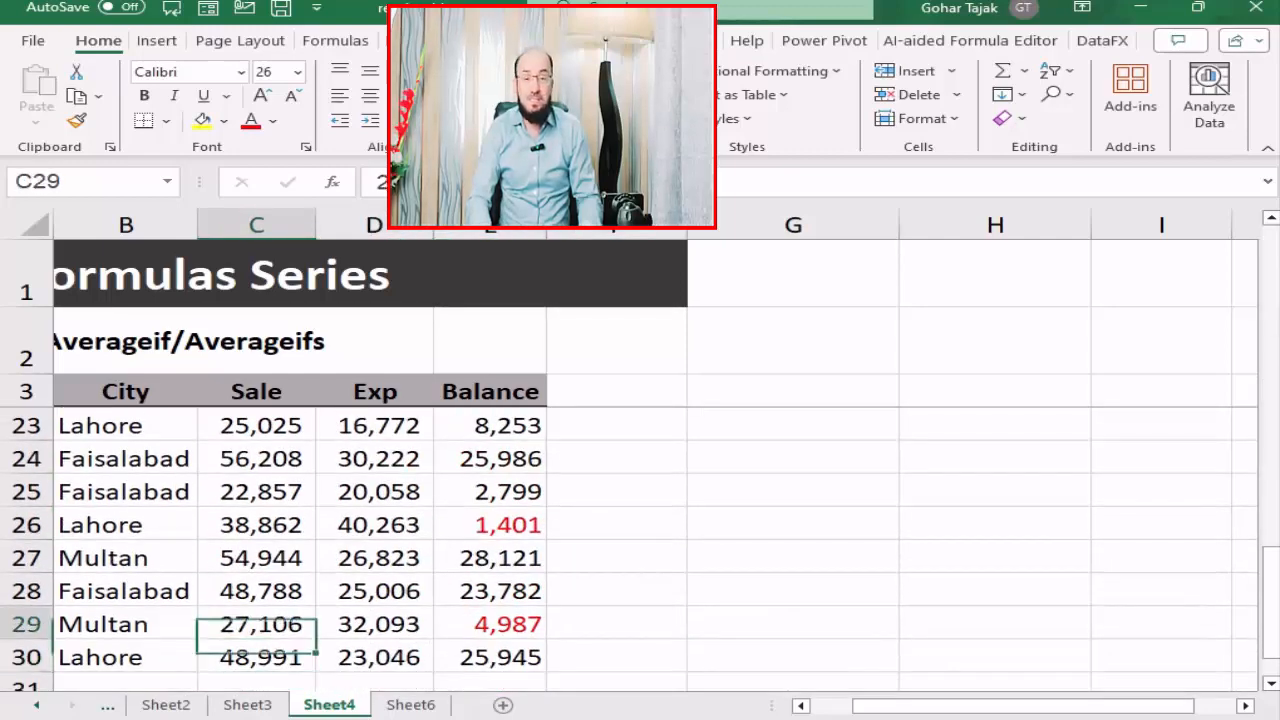
pyautogui.hotkey('ctrl', 'Up')
pyautogui.press('Down')
pyautogui.press('Down')
pyautogui.press('Down')
pyautogui.press('Down')
pyautogui.press('Up')
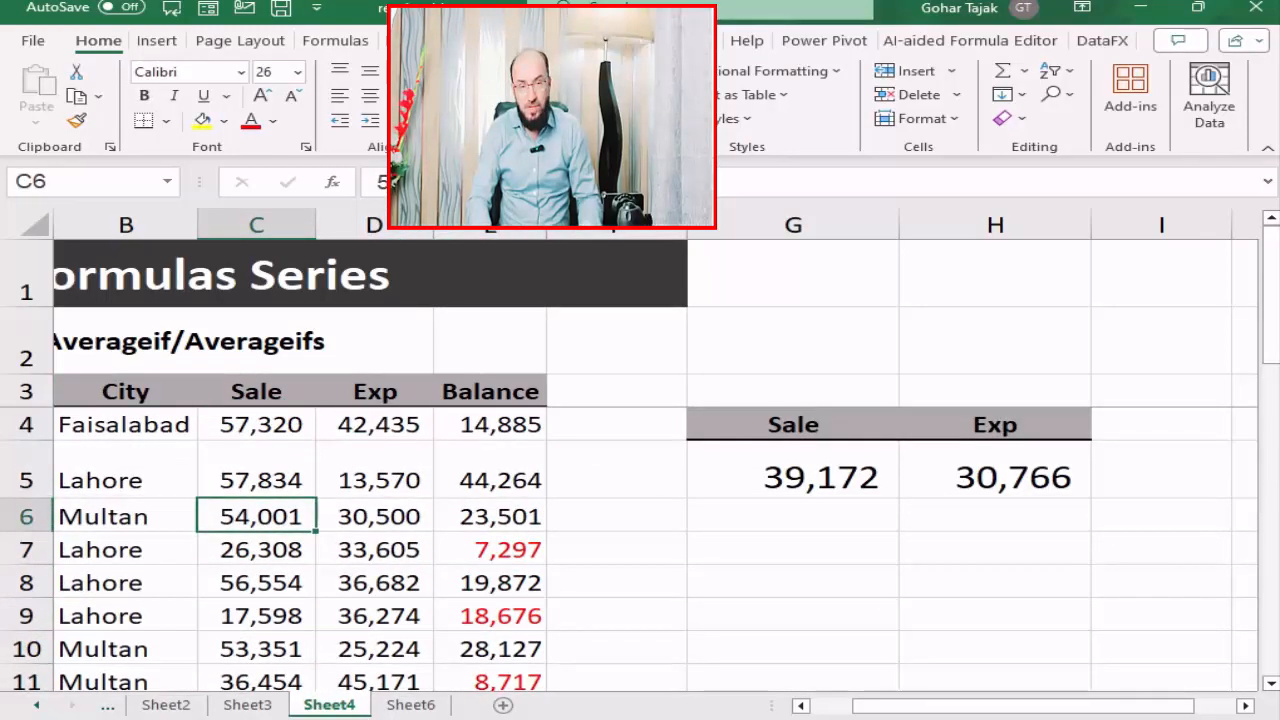
# Step: Start an AVERAGEIF formula in cell G7, below the overall Sale average
pyautogui.press('Right')
pyautogui.press('Right')
pyautogui.press('Right')
pyautogui.press('Right')
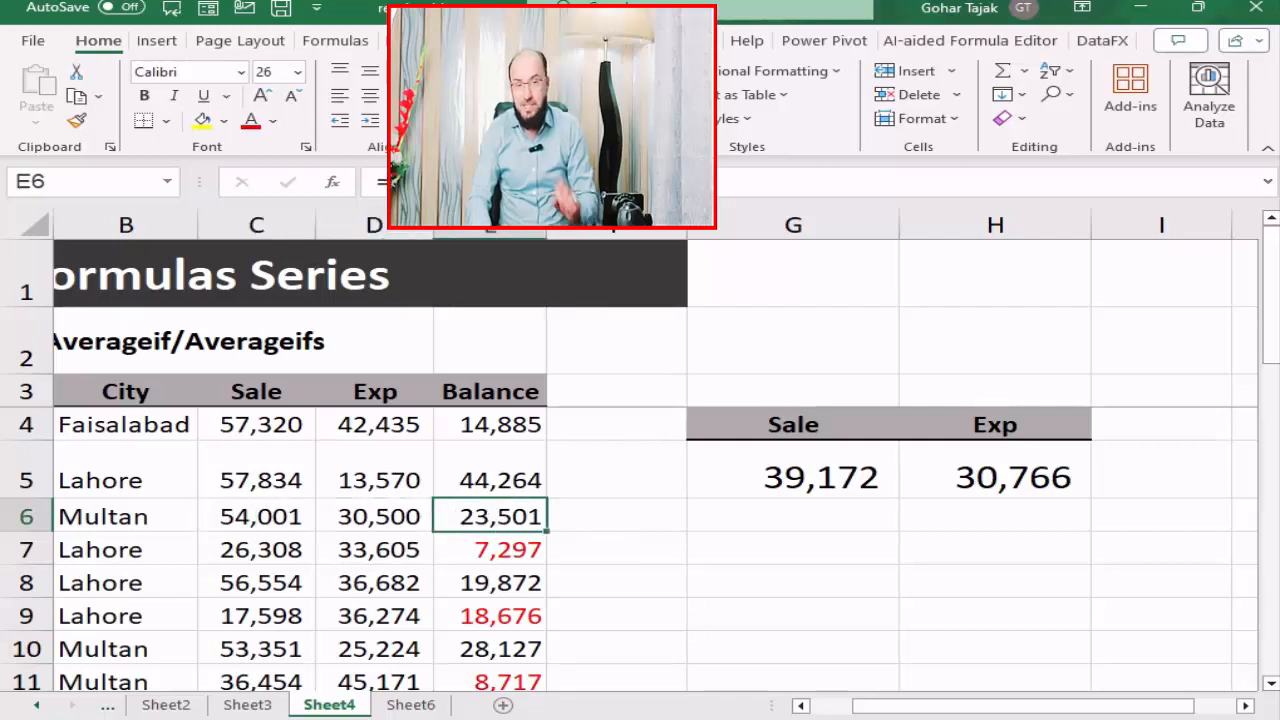
pyautogui.press('Down')
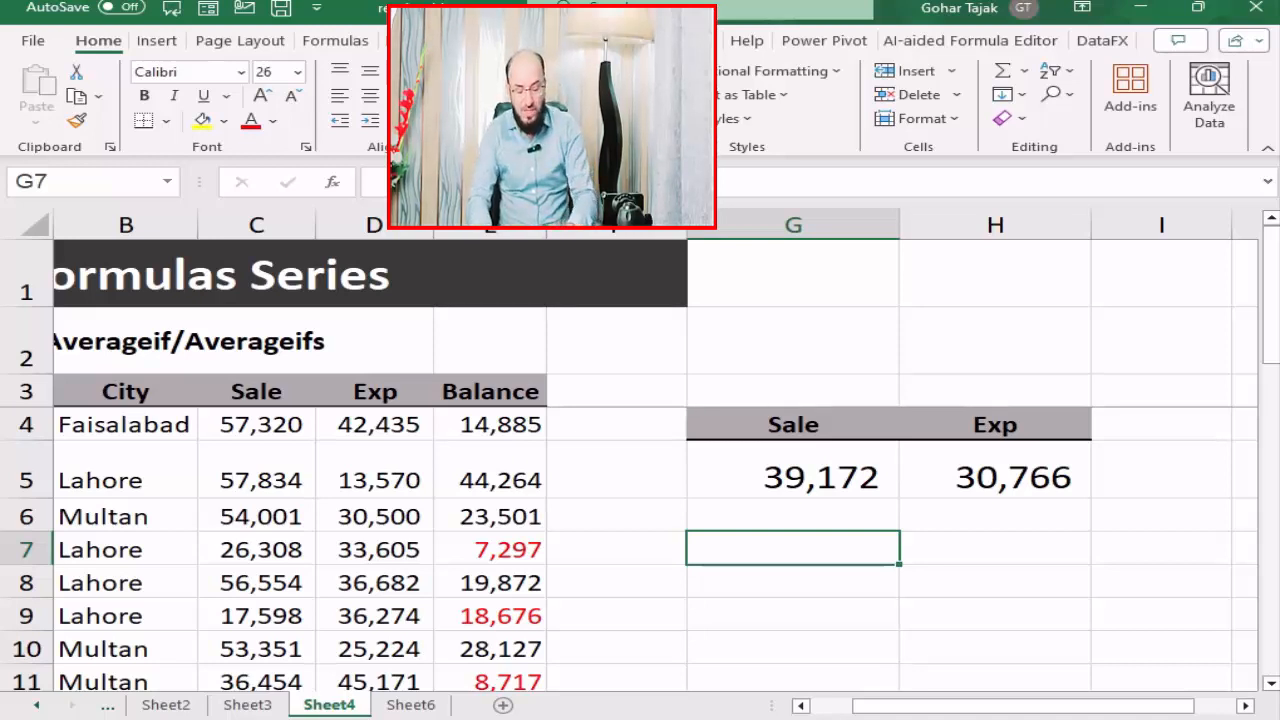
pyautogui.write('=AV')
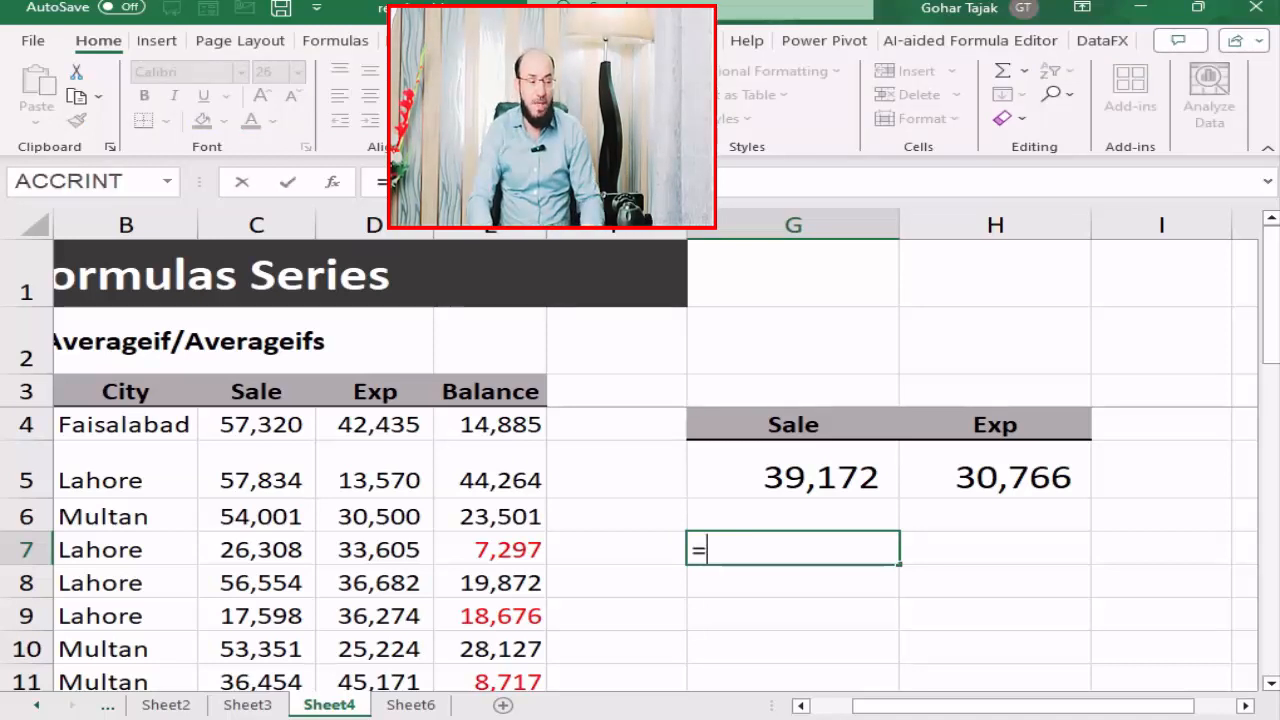
pyautogui.press('Down')
pyautogui.press('Down')
pyautogui.press('Down')
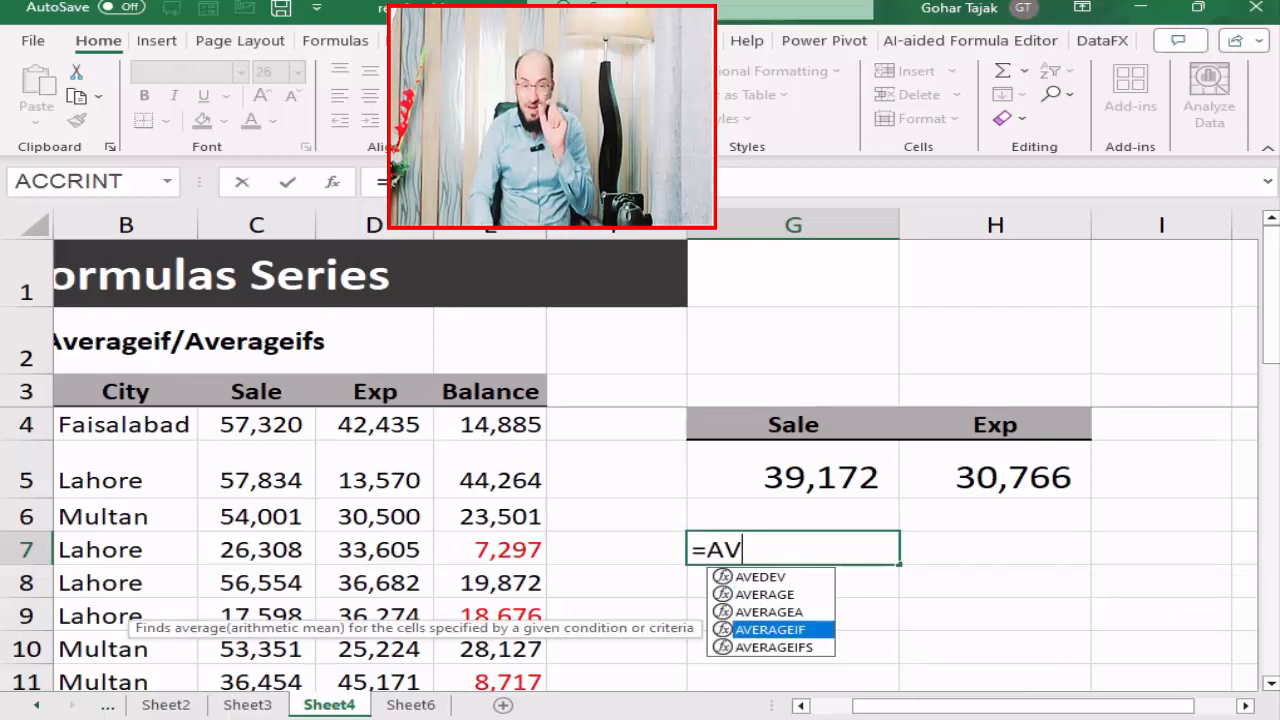
pyautogui.press('Tab')
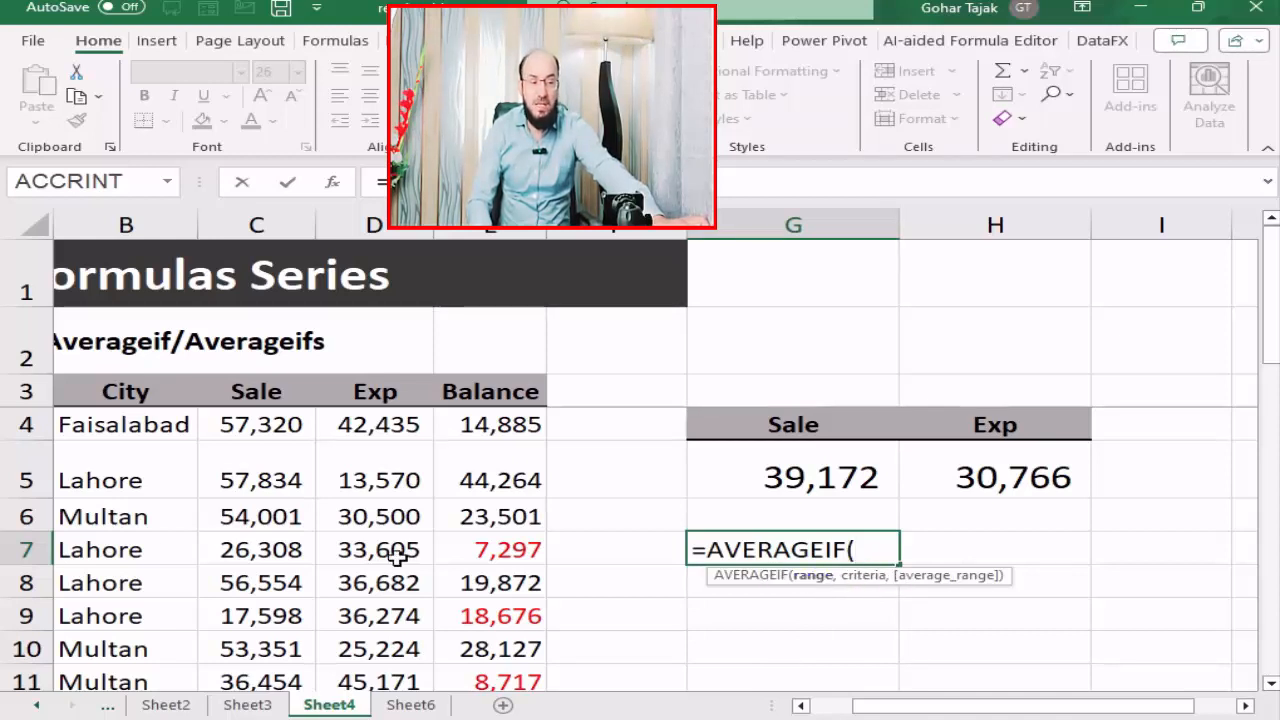
# Step: Set the AVERAGEIF range to the City cells B4:B30 as the absolute reference $B$4:$B$30
pyautogui.click(120, 427)
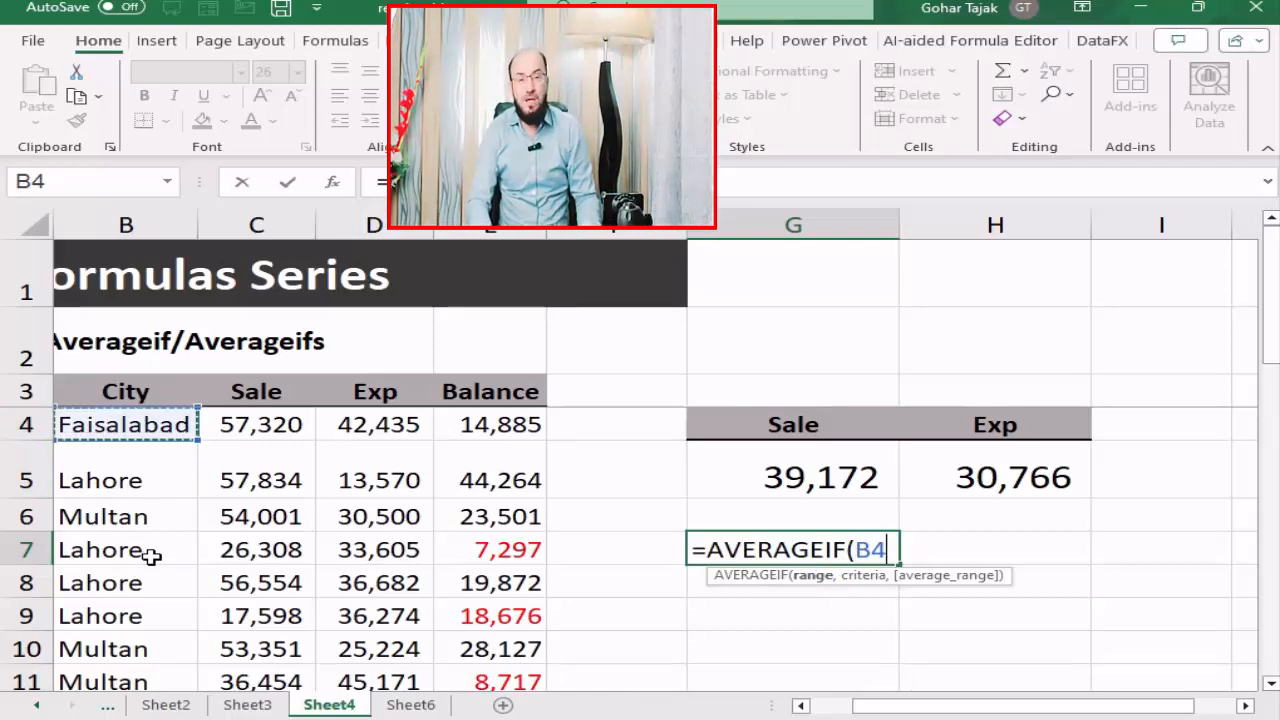
pyautogui.hotkey('ctrl', 'shift', 'Down')
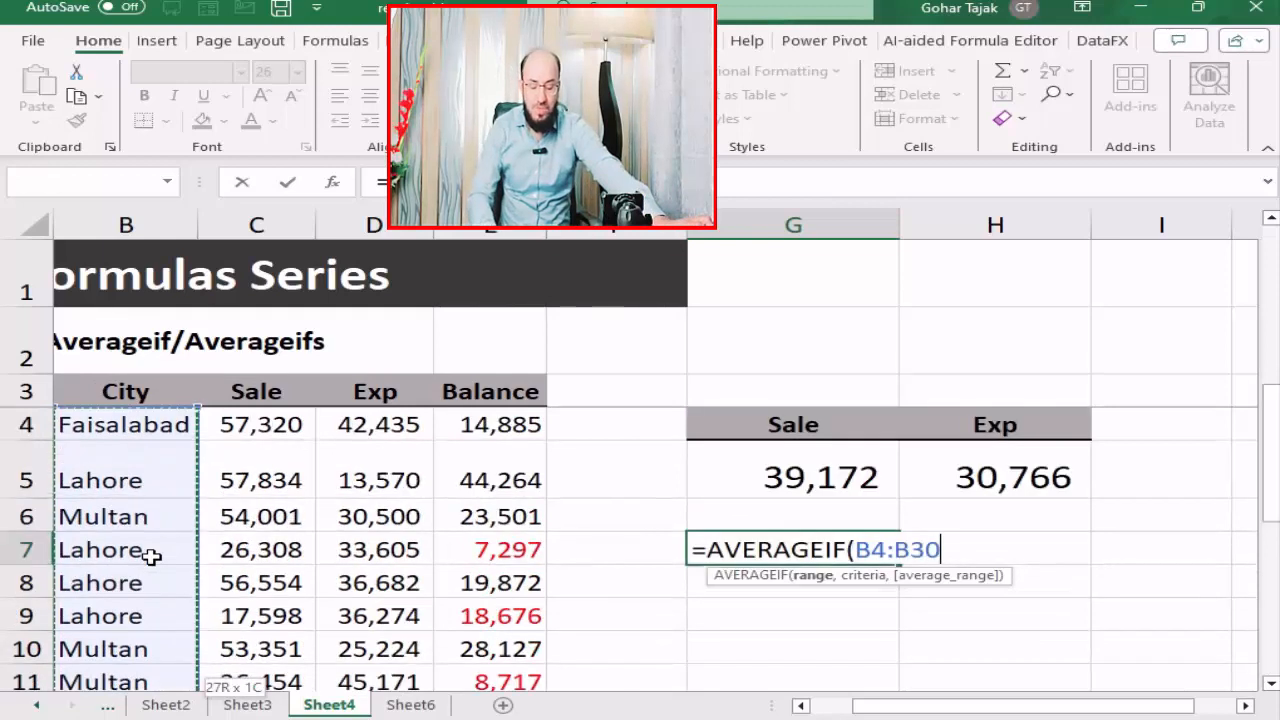
pyautogui.scroll(6, 155, 560)
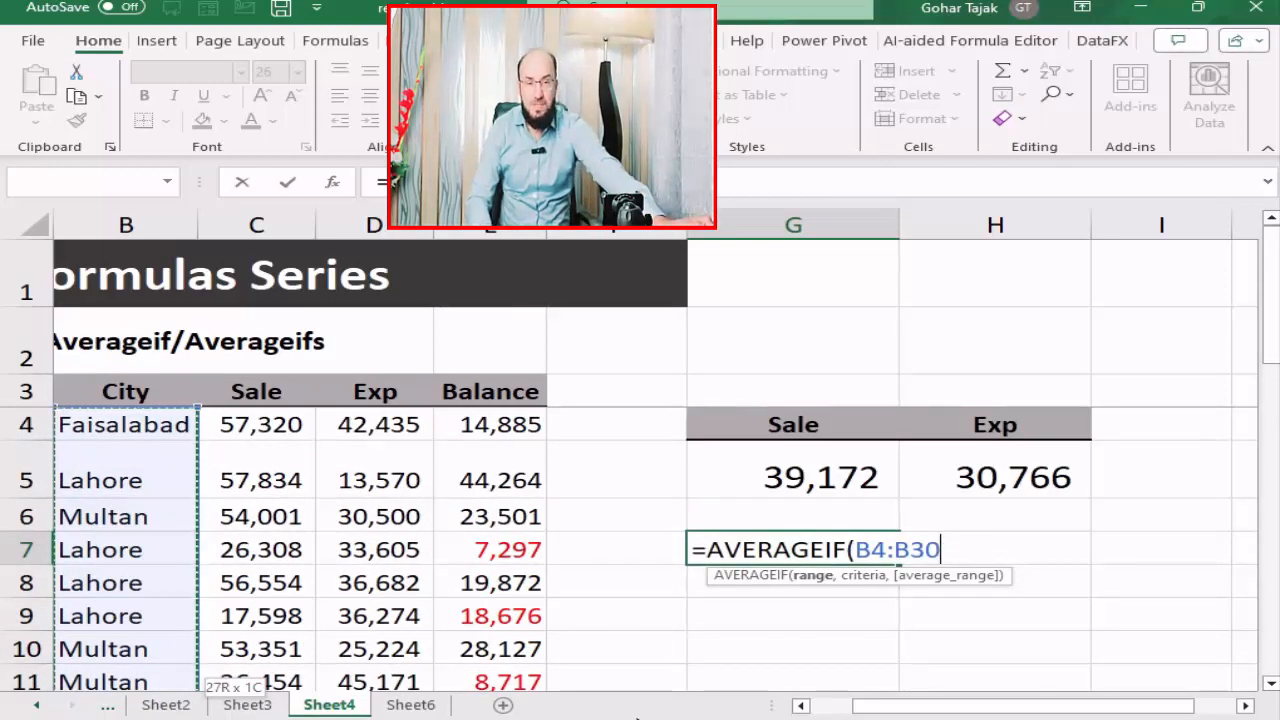
pyautogui.press('F4')
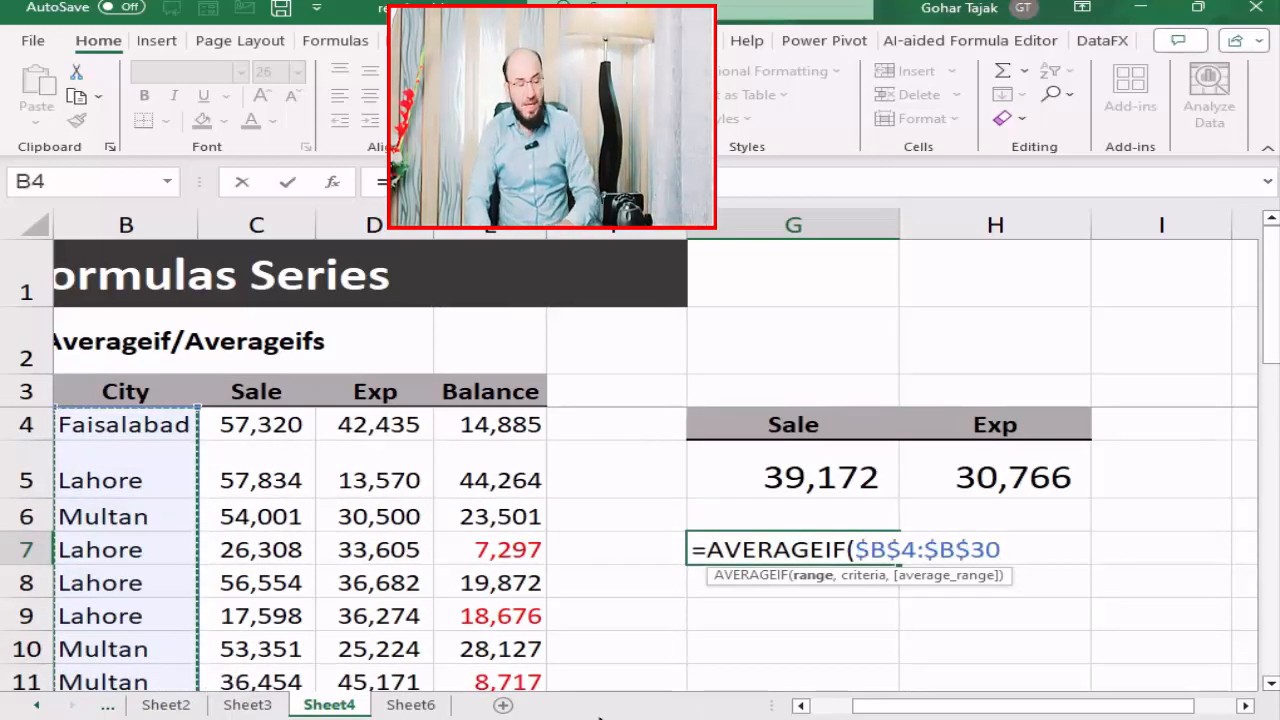
pyautogui.write(',')
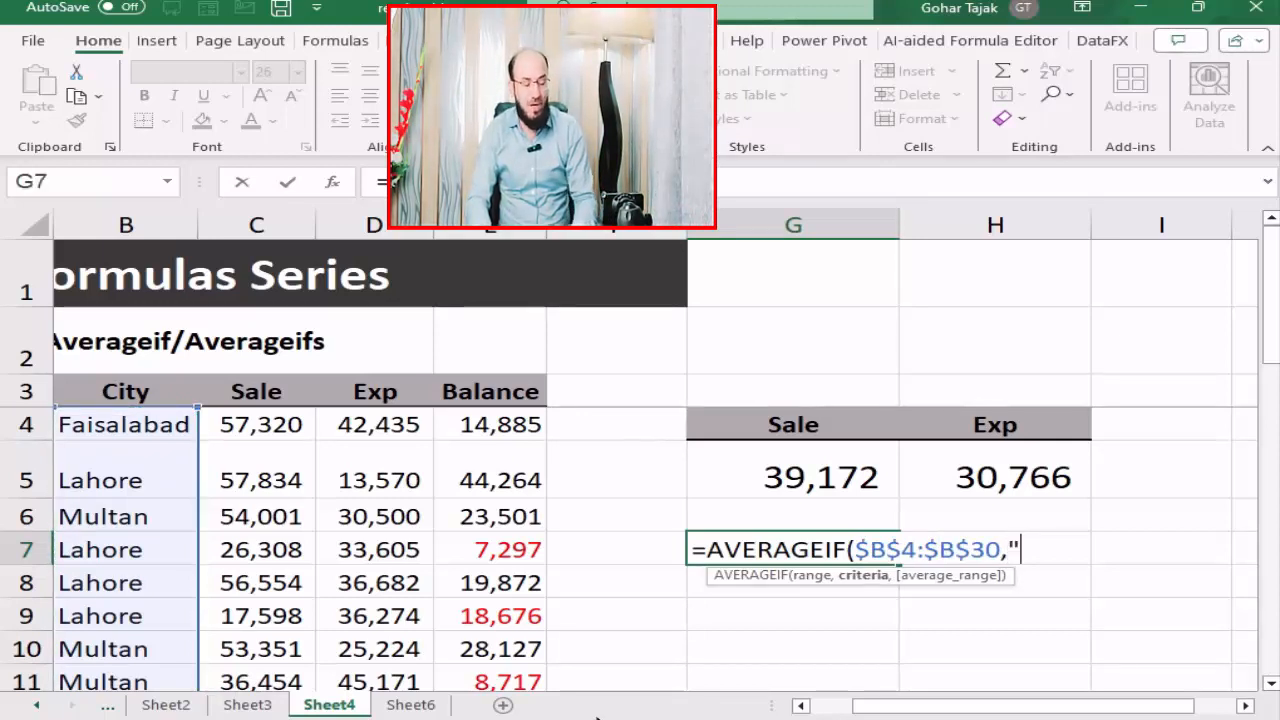
# Step: Enter "LAHORE" in quotation marks as the criteria of the AVERAGEIF formula
pyautogui.write('"IAHORE')
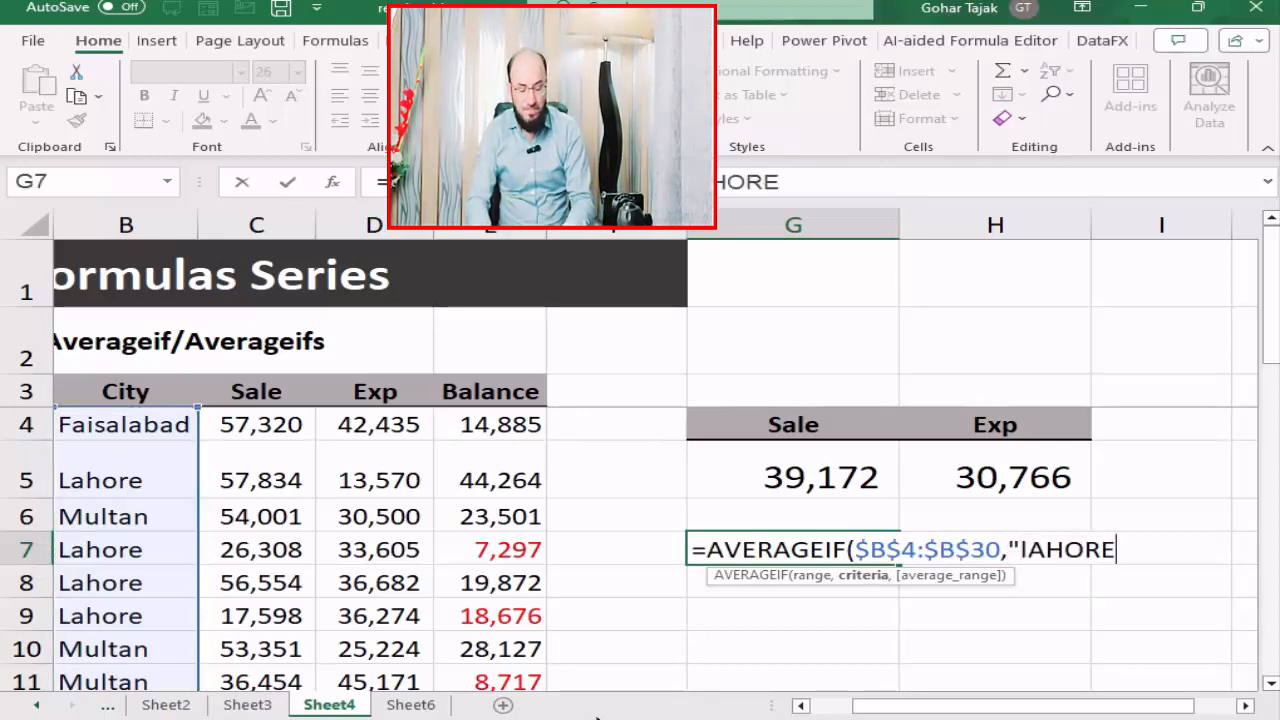
pyautogui.press('BackSpace')
pyautogui.press('BackSpace')
pyautogui.press('BackSpace')
pyautogui.write('LAHORE')
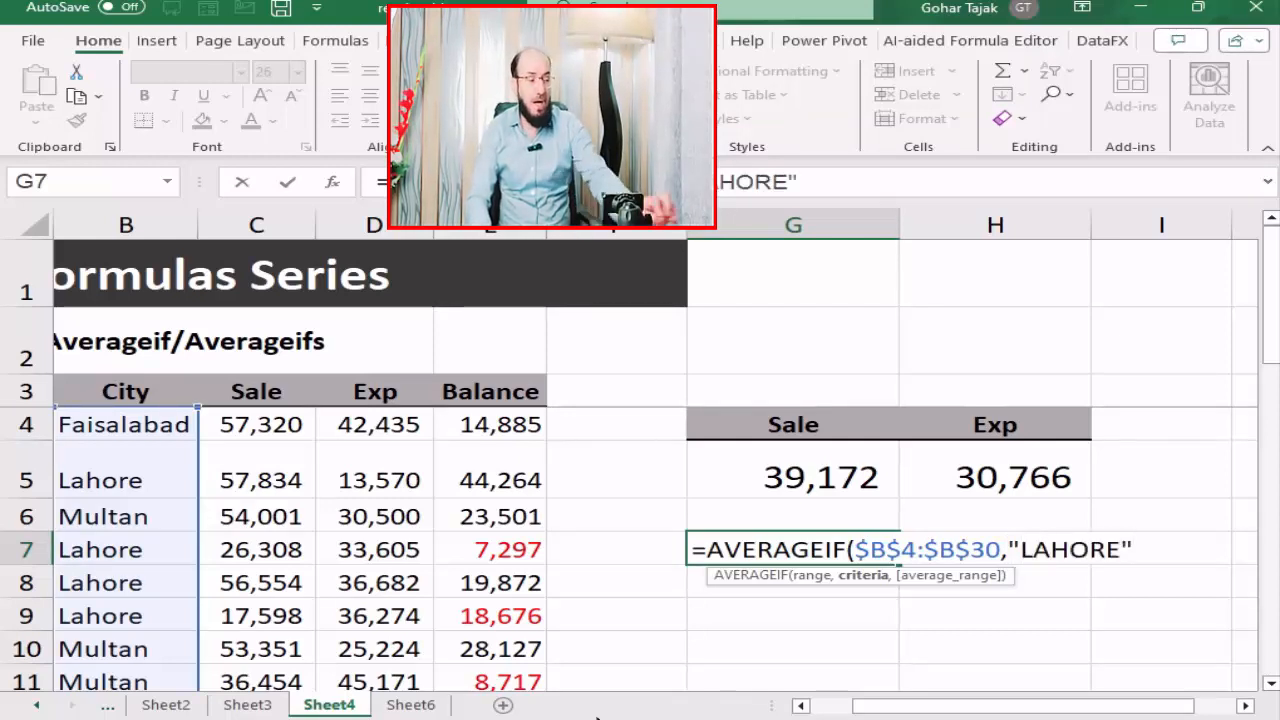
pyautogui.write('",')
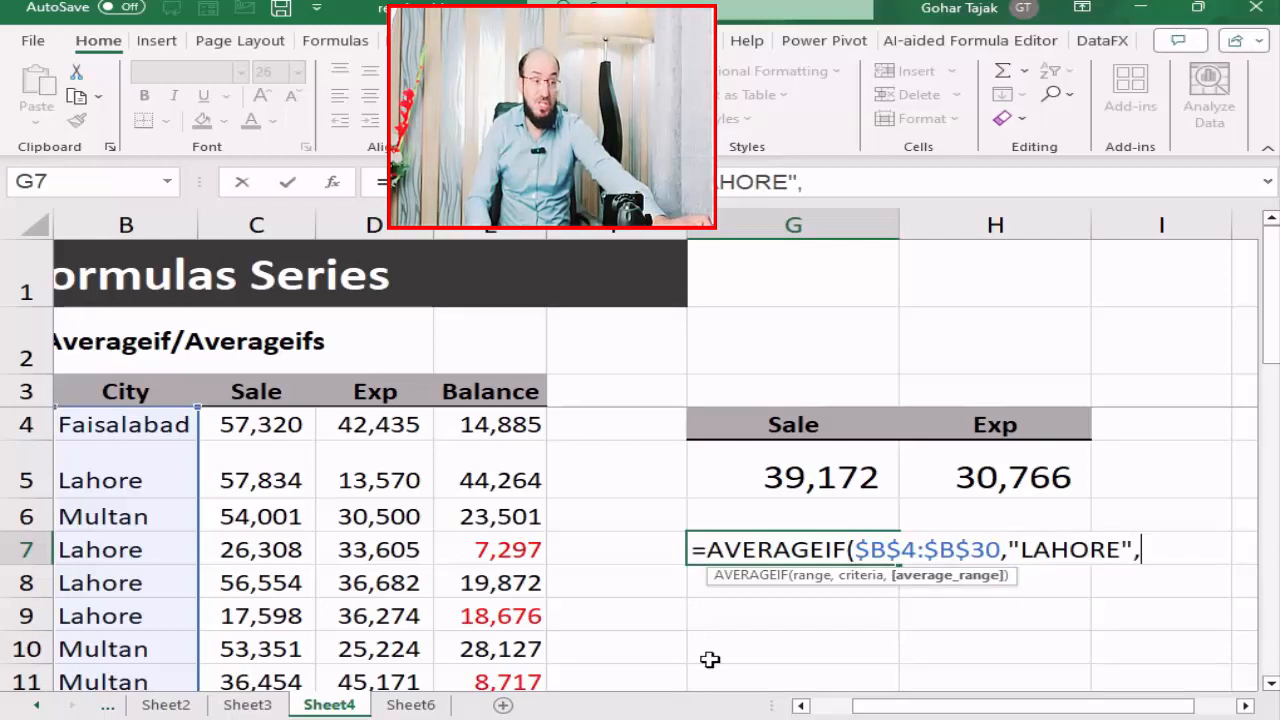
# Step: Set the average range to the Sale cells $C$4:$C$30 as an absolute reference and enter the AVERAGEIF formula in G7
pyautogui.click(262, 428)
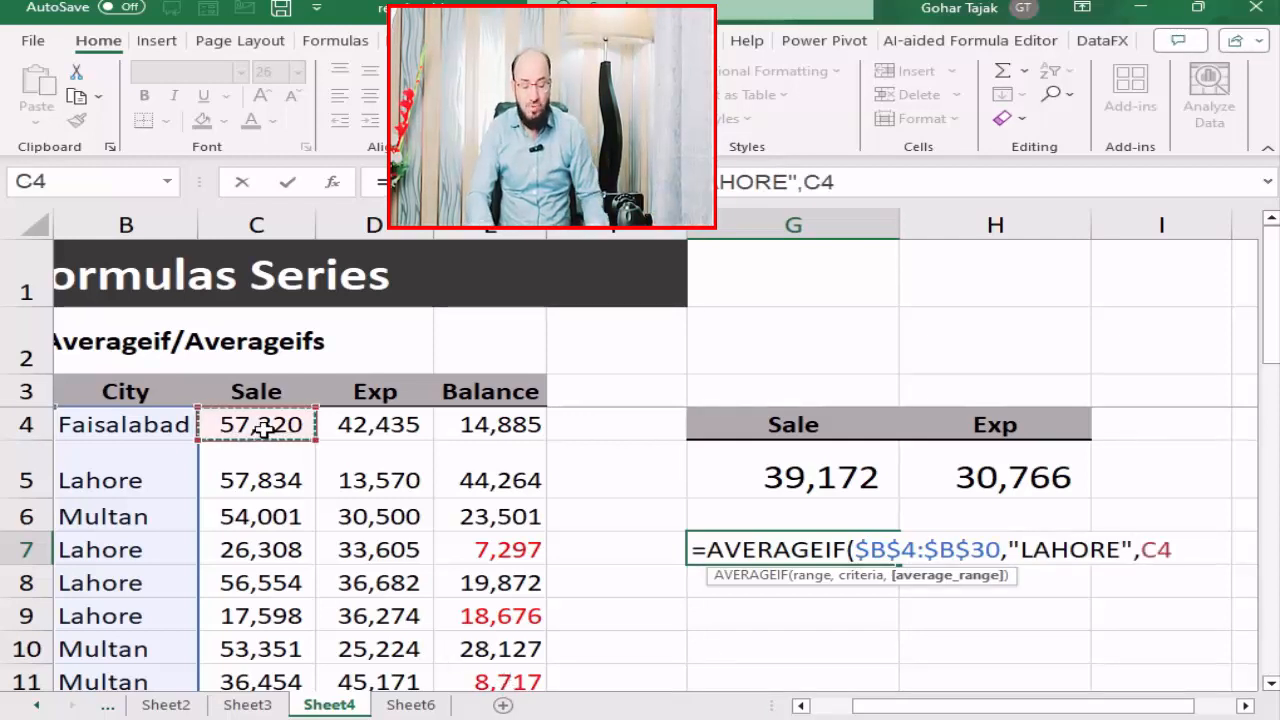
pyautogui.hotkey('ctrl', 'shift', 'Down')
pyautogui.press('F4')
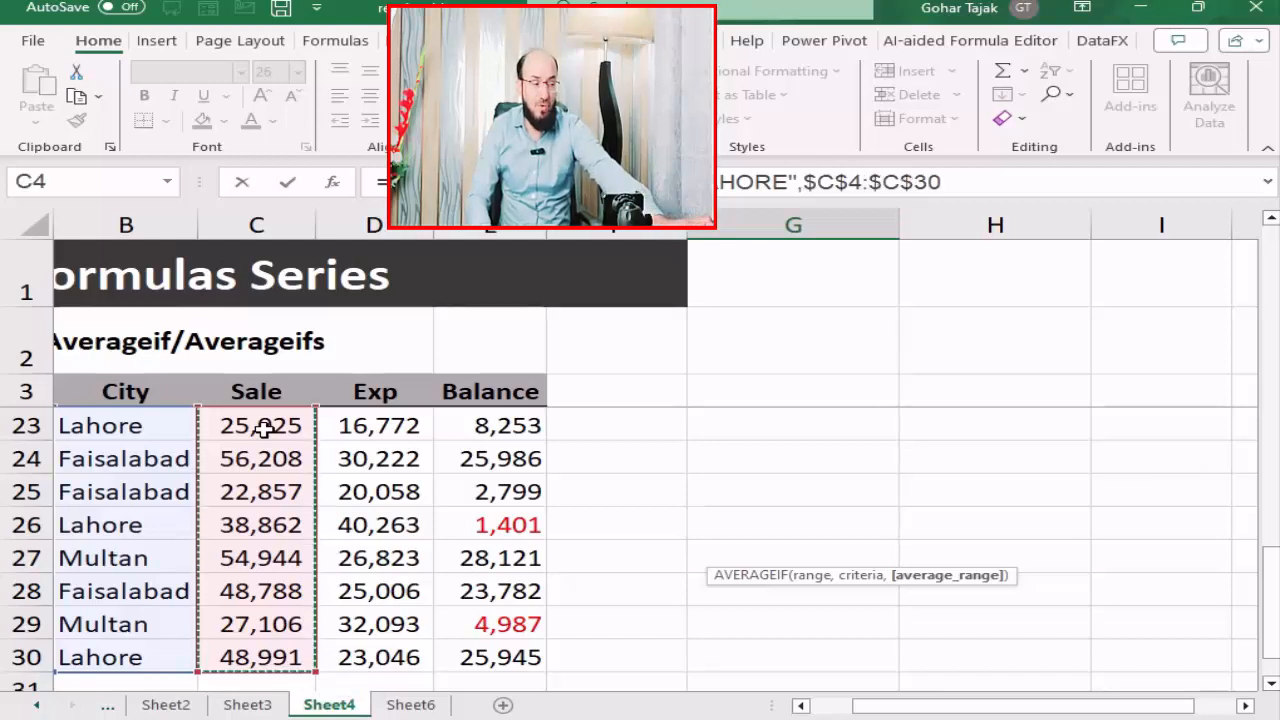
pyautogui.scroll(7, 262, 428)
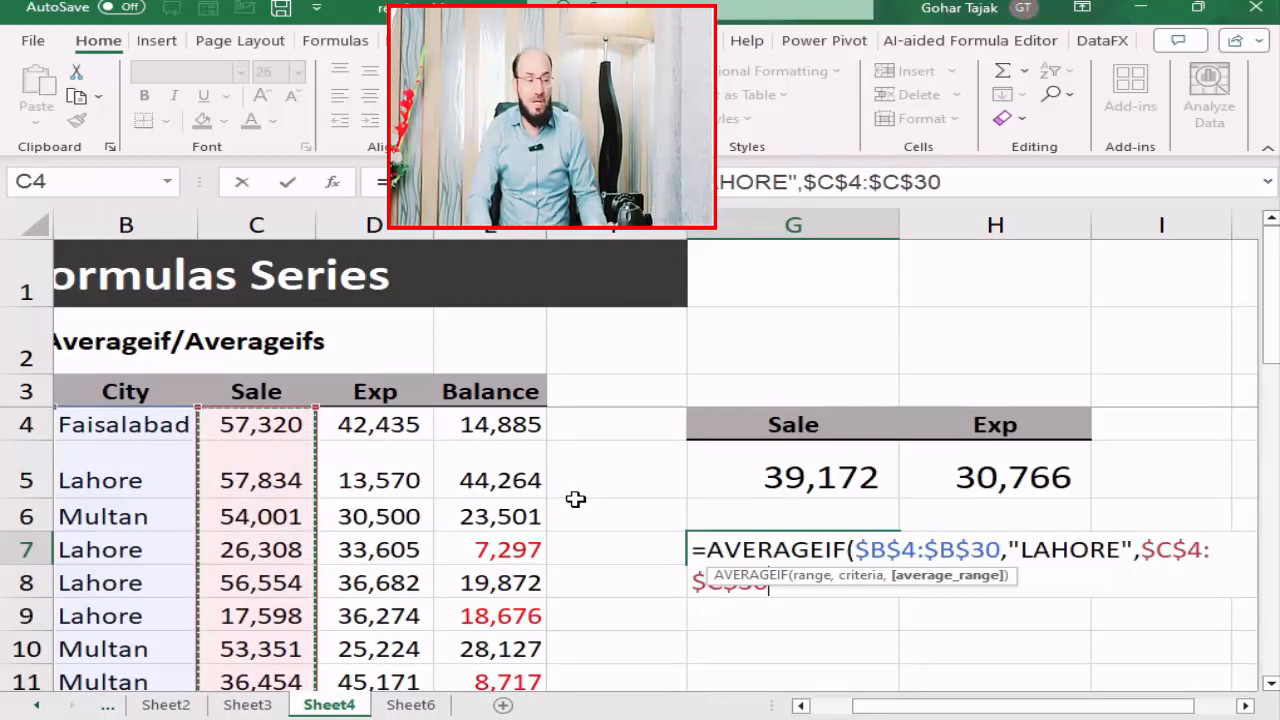
pyautogui.press('Return')
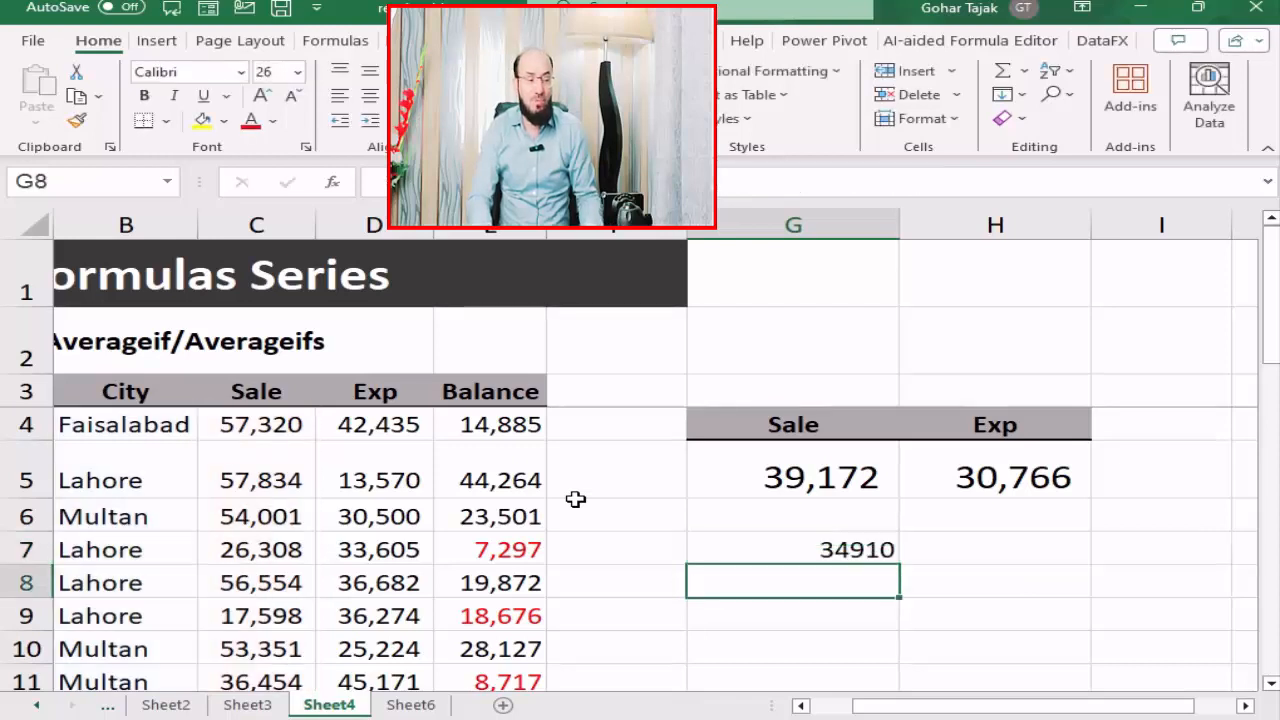
# Step: Replace the "LAHORE" criteria in the AVERAGEIF formula in G7 with a reference to cell F7
pyautogui.press('Up')
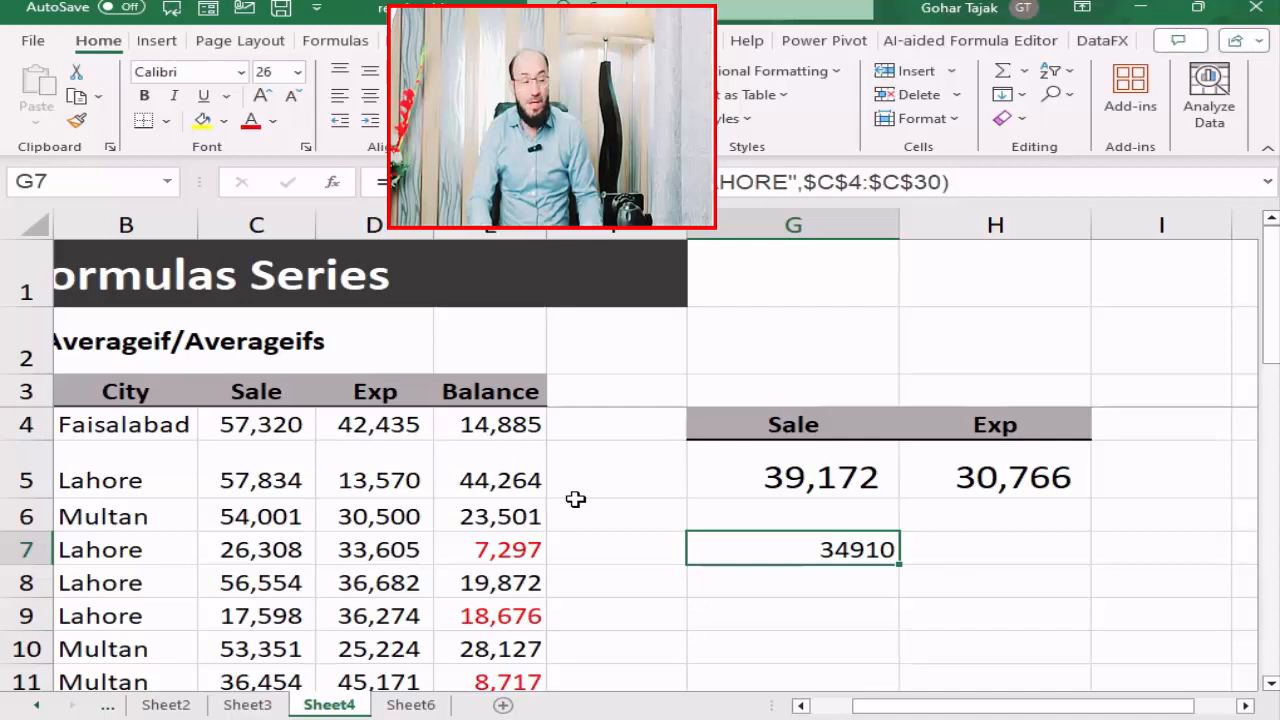
pyautogui.press('F2')
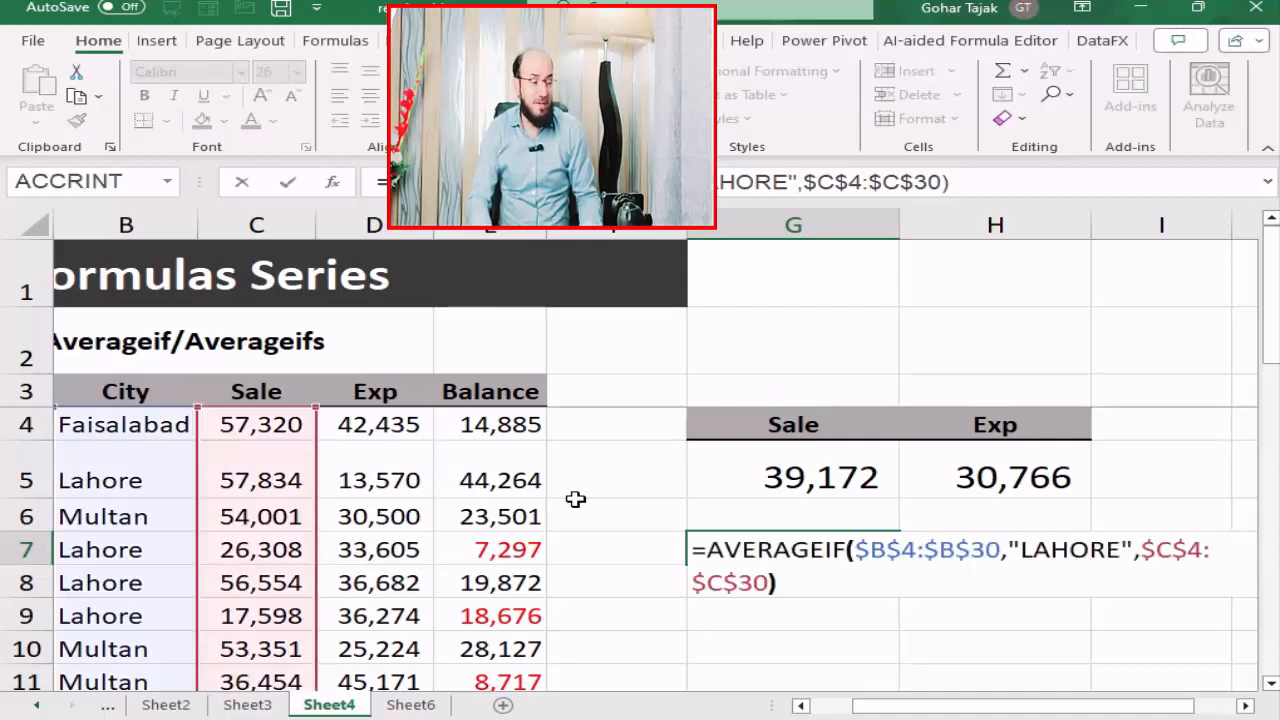
pyautogui.press('Up')
pyautogui.press('Right')
pyautogui.press('Right')
pyautogui.press('Right')
pyautogui.press('Right')
pyautogui.press('Right')
pyautogui.press('Right')
pyautogui.press('Right')
pyautogui.press('Right')
pyautogui.press('Right')
pyautogui.press('Right')
pyautogui.press('Right')
pyautogui.press('Right')
pyautogui.press('Right')
pyautogui.press('Right')
pyautogui.press('Right')
pyautogui.press('Right')
pyautogui.press('Right')
pyautogui.press('Right')
pyautogui.press('Right')
pyautogui.press('Right')
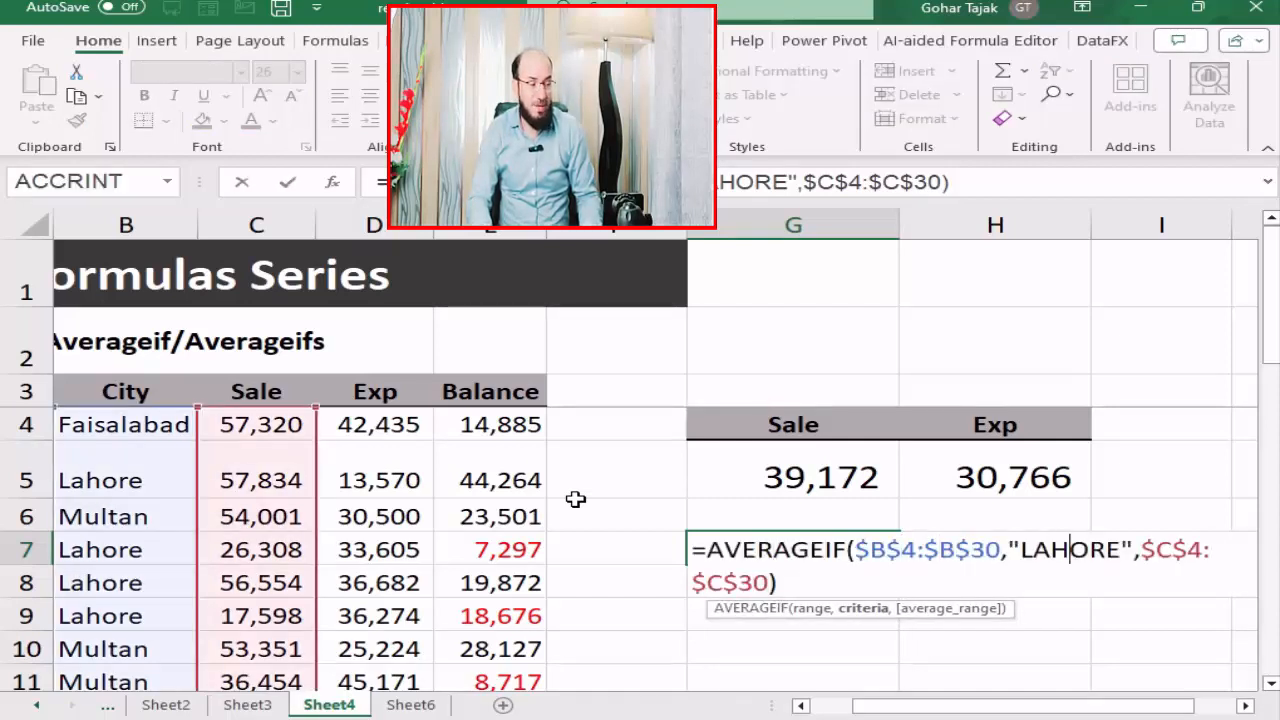
pyautogui.hotkey('shift', 'Left')
pyautogui.hotkey('shift', 'Left')
pyautogui.hotkey('shift', 'Left')
pyautogui.hotkey('shift', 'Left')
pyautogui.hotkey('shift', 'Left')
pyautogui.hotkey('shift', 'Left')
pyautogui.hotkey('shift', 'Left')
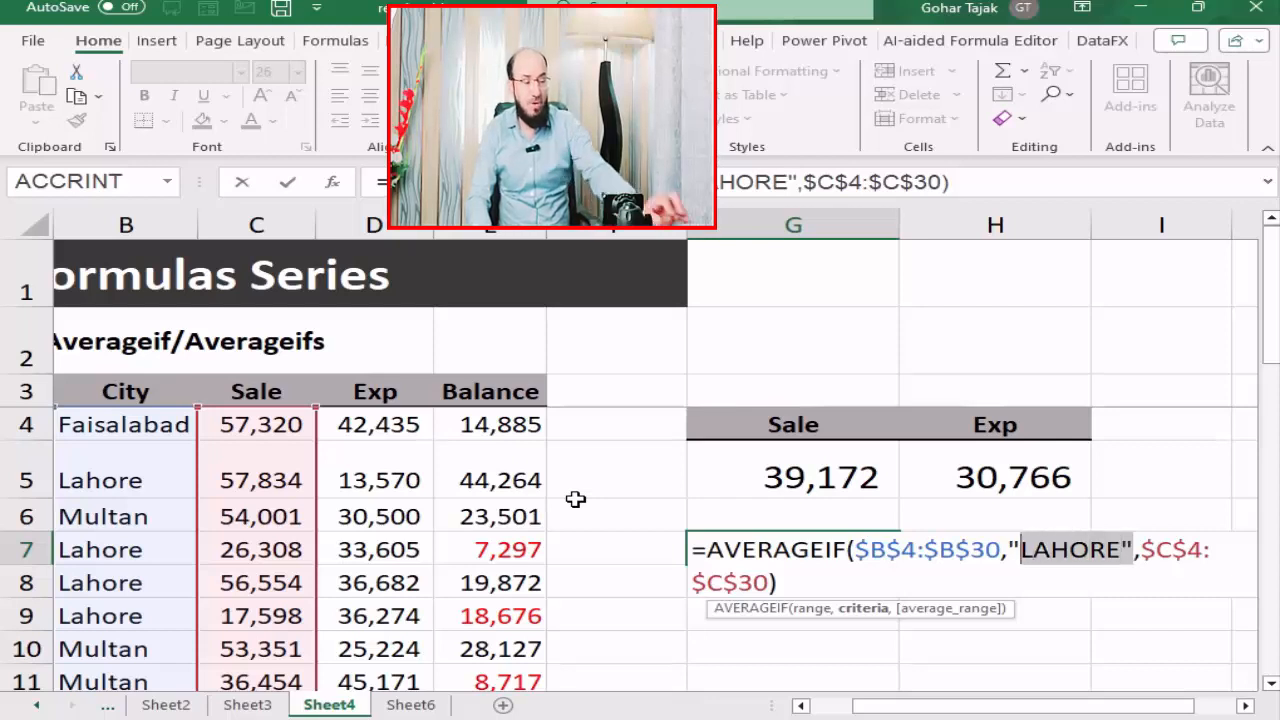
pyautogui.press('BackSpace')
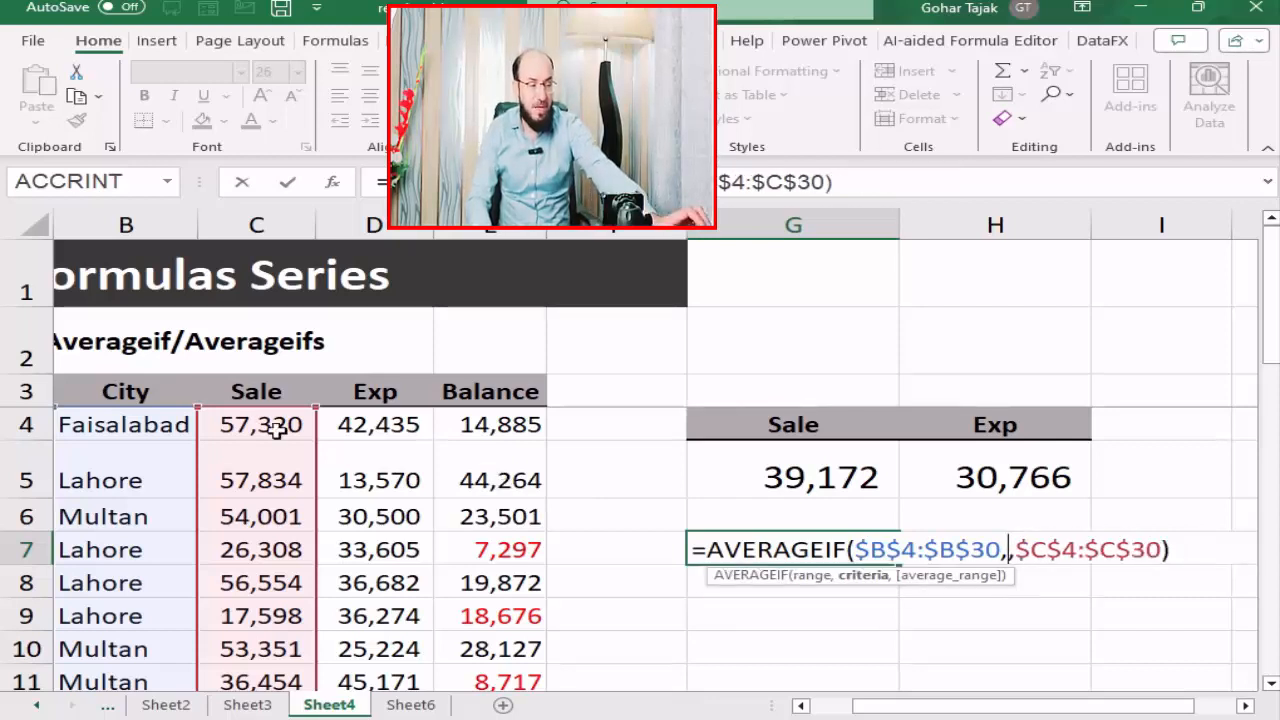
pyautogui.click(619, 550)
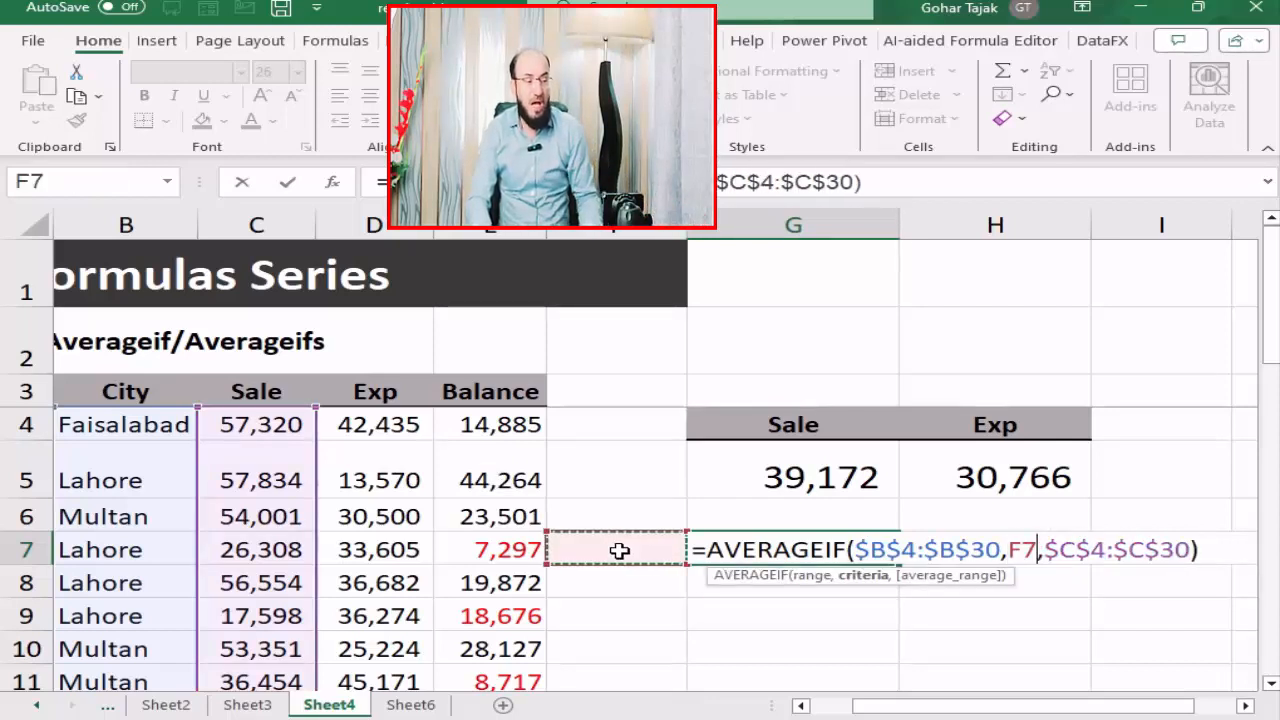
pyautogui.press('Return')
# Step: Try the criteria cell F7 with Lahore and replace it with Multan
pyautogui.press('Up')
pyautogui.click(619, 550)
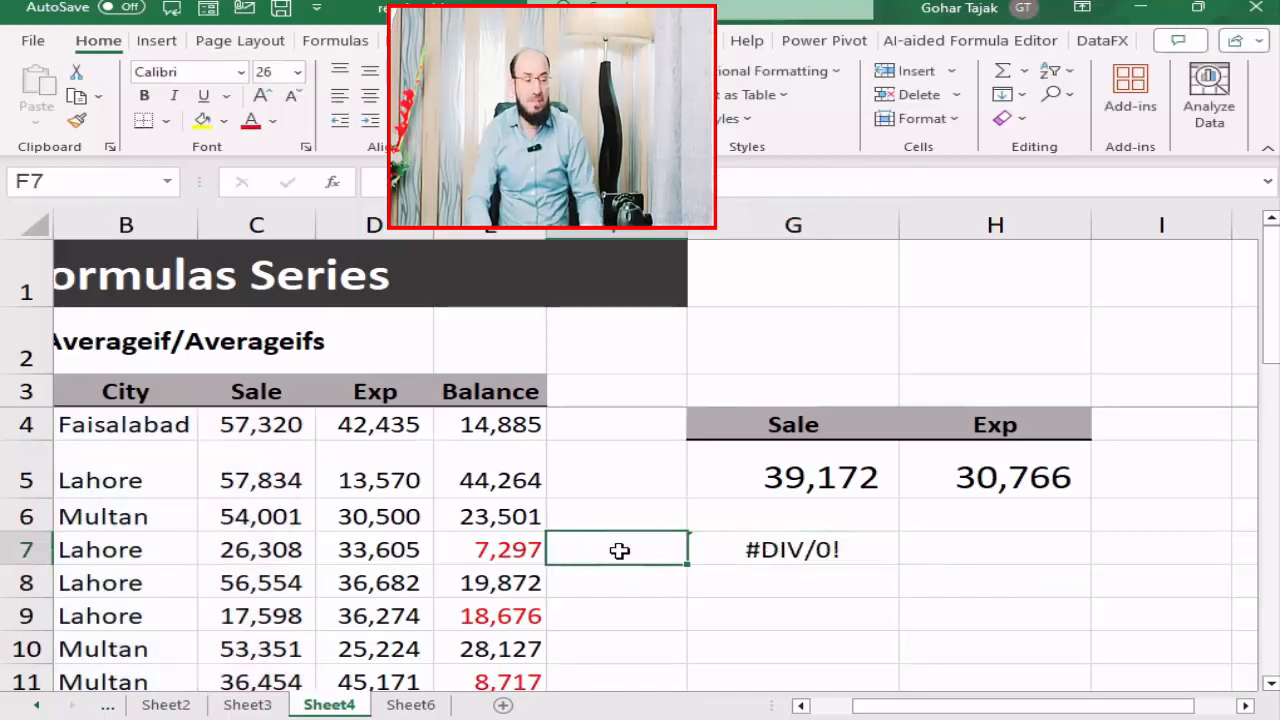
pyautogui.write('lAH')
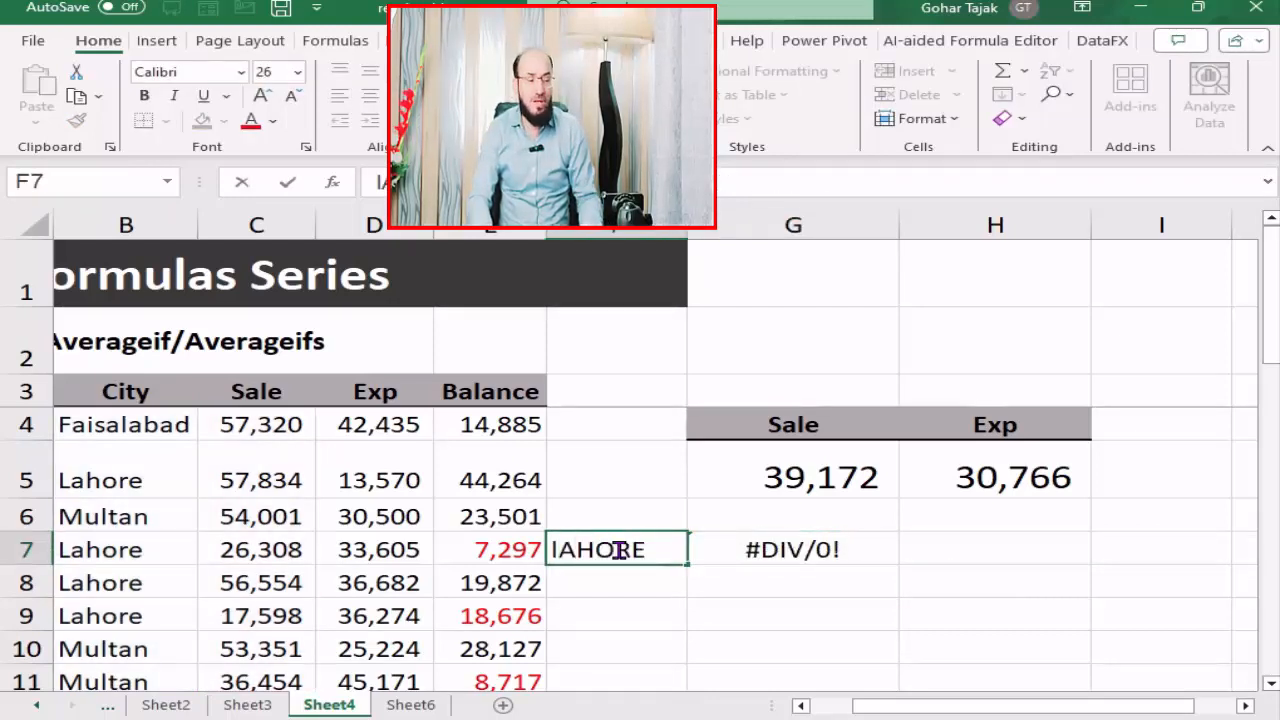
pyautogui.write('ORE')
pyautogui.press('Tab')
pyautogui.click(619, 550)
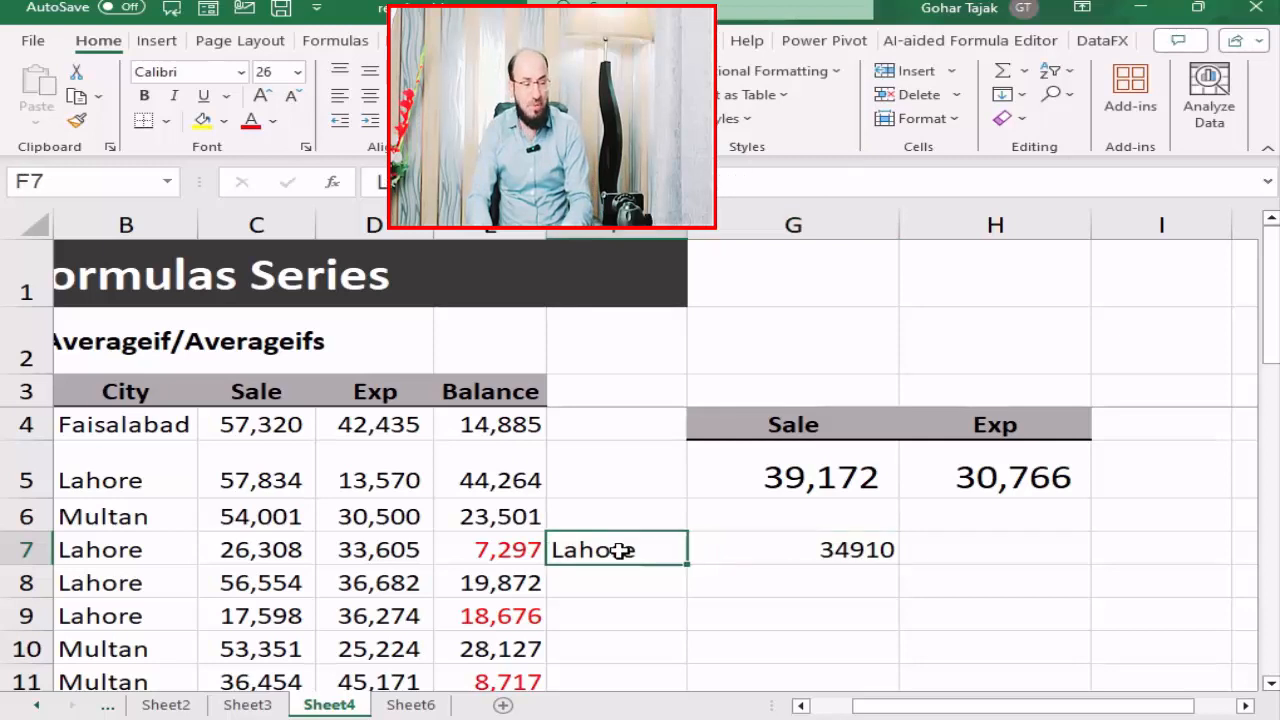
pyautogui.write('Multan')
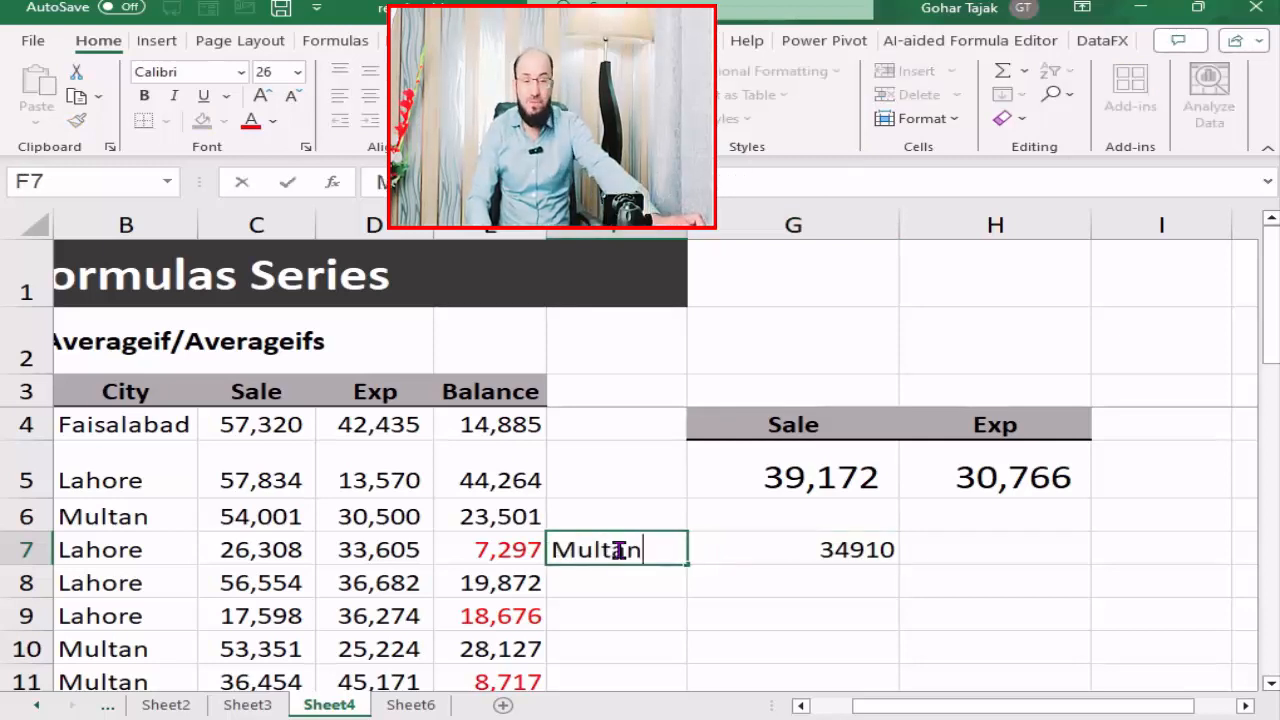
pyautogui.press('Tab')
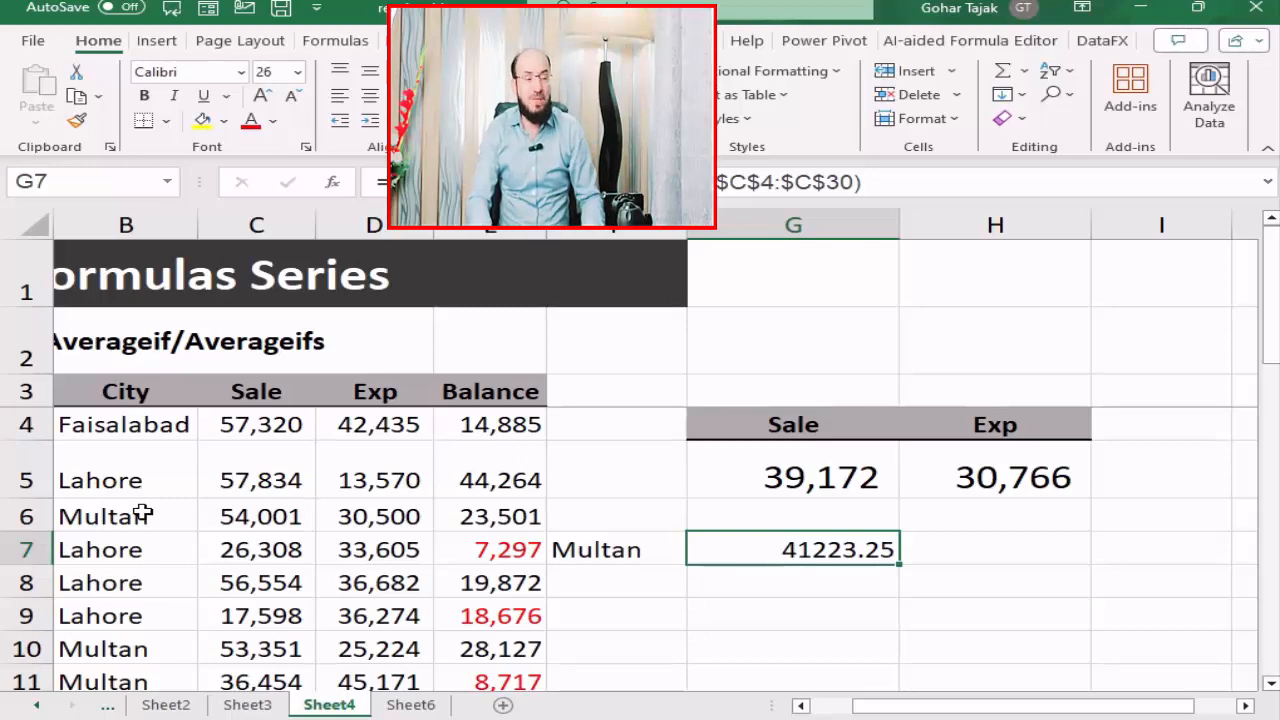
# Step: Copy all City entries in B4:B30
pyautogui.press('Left')
pyautogui.press('Left')
pyautogui.press('Left')
pyautogui.press('Left')
pyautogui.press('Left')
pyautogui.press('Up')
pyautogui.press('Up')
pyautogui.press('Up')
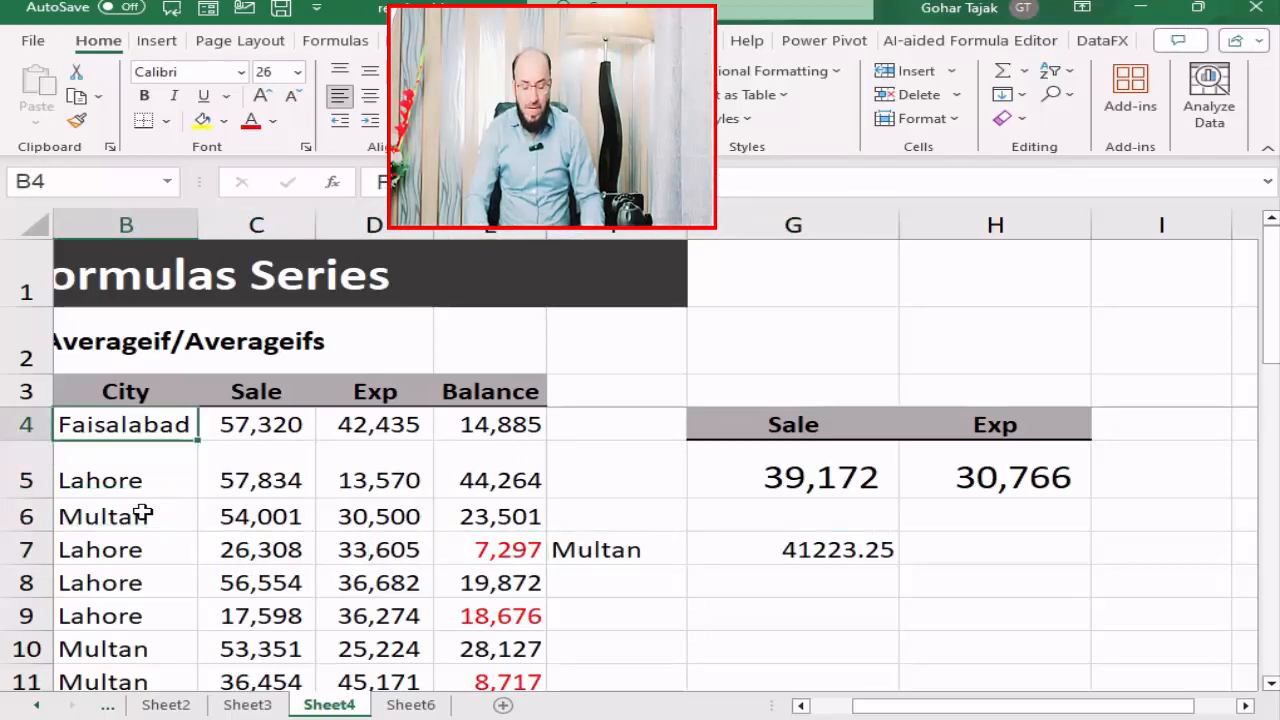
pyautogui.hotkey('ctrl', 'shift', 'Down')
pyautogui.hotkey('ctrl', 'c')
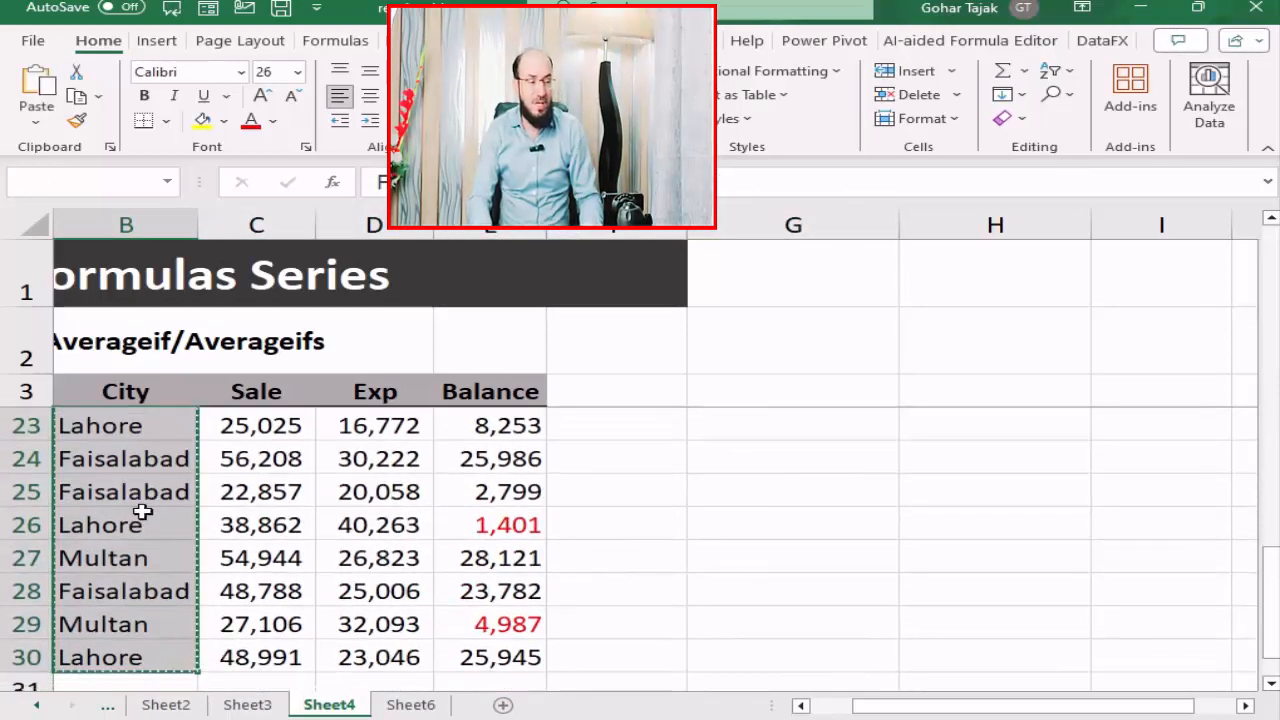
# Step: Paste the copied cities as values only, starting at cell F7 over the existing criteria
pyautogui.press('Right')
pyautogui.press('Right')
pyautogui.press('Right')
pyautogui.press('Right')
pyautogui.press('Right')
pyautogui.press('Down')
pyautogui.press('Down')
pyautogui.press('Down')
pyautogui.press('Down')
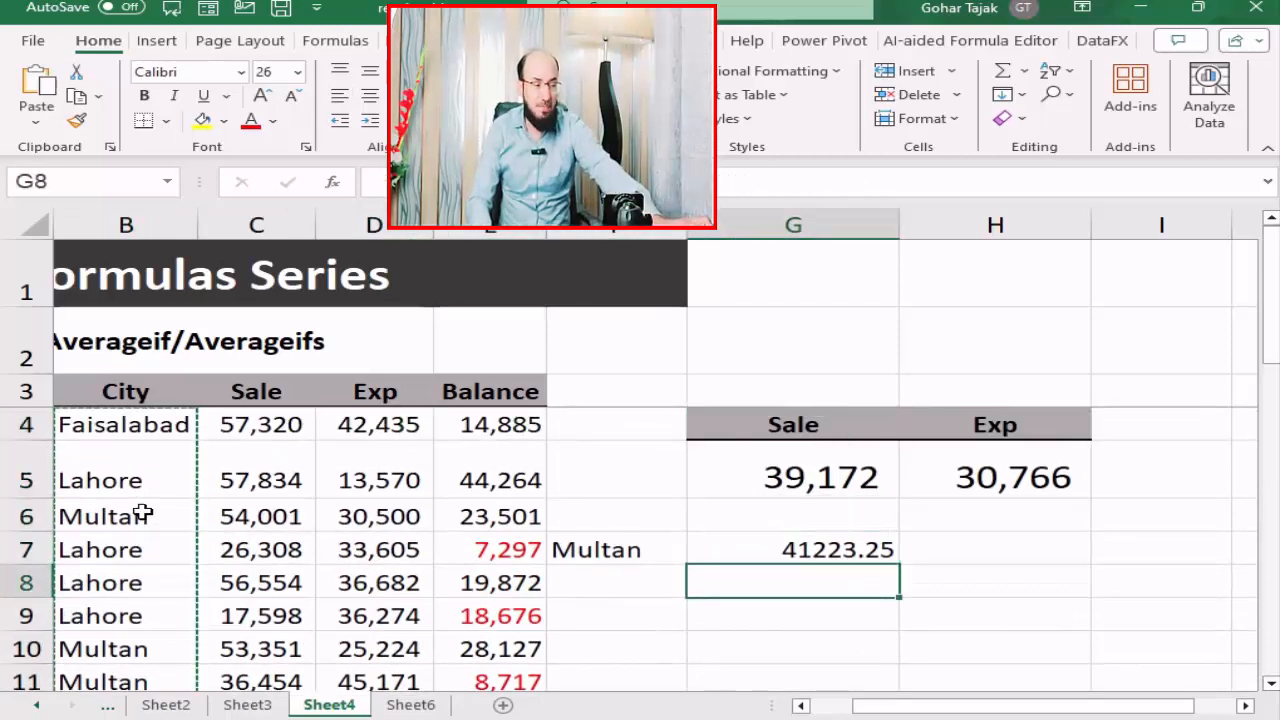
pyautogui.click(628, 558)
pyautogui.hotkey('ctrl', 'alt', 'v')
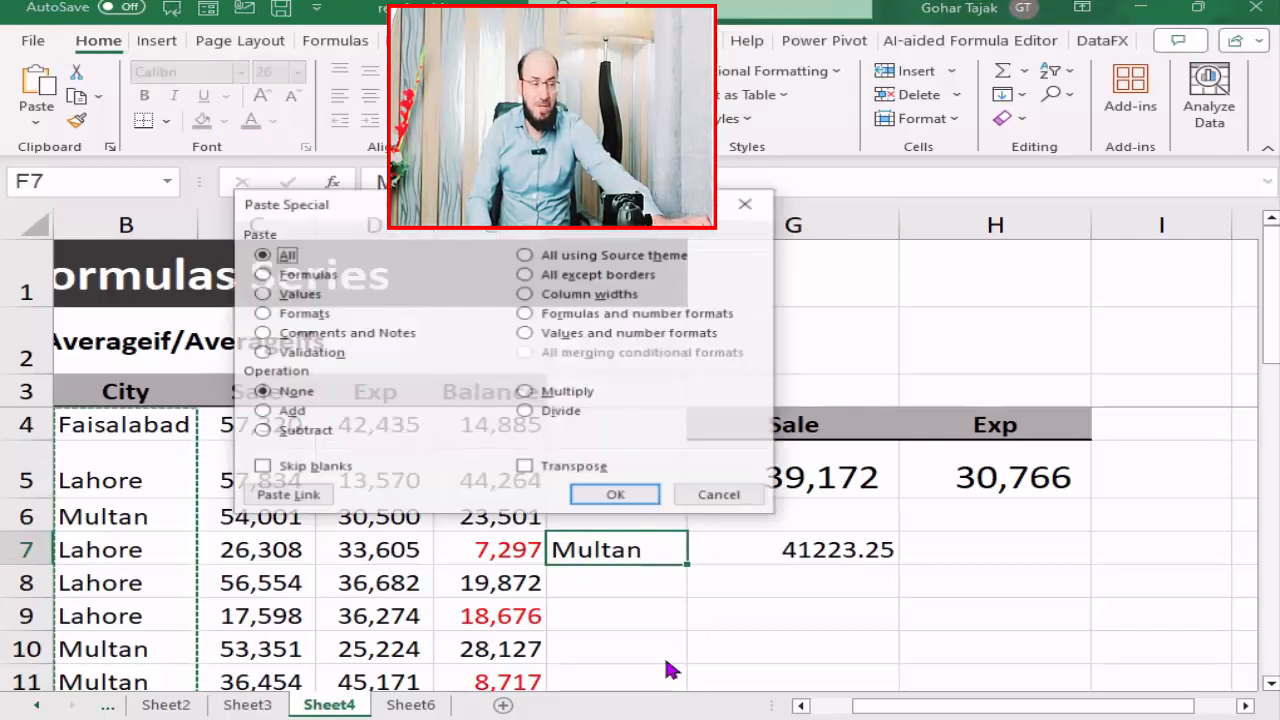
pyautogui.click(292, 296)
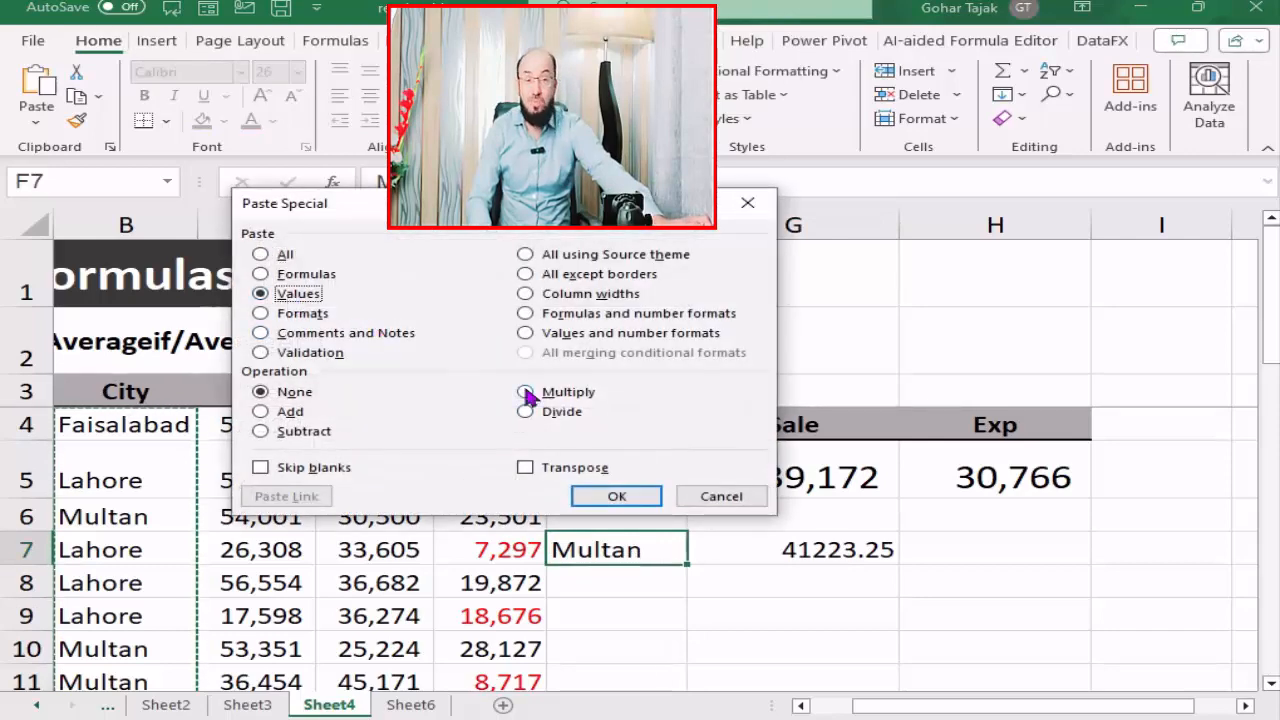
pyautogui.click(622, 495)
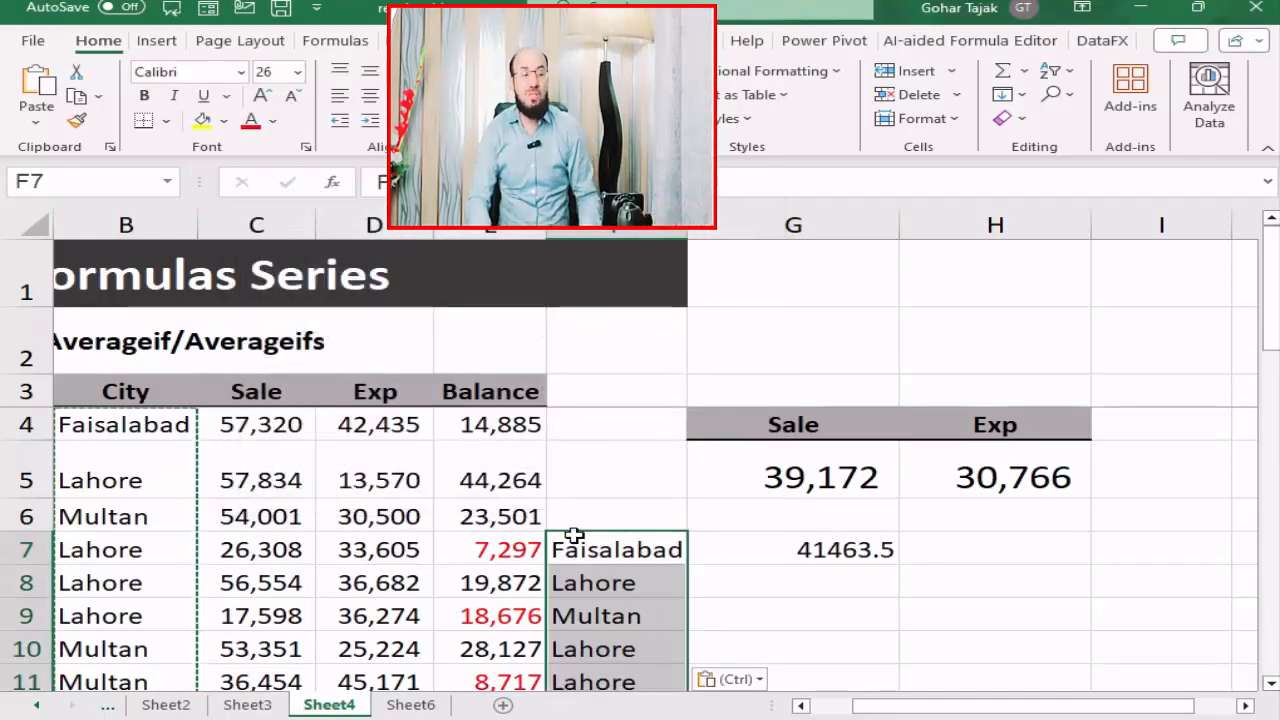
# Step: Enter the note "ALT AM" in cell G2, above the Sale header
pyautogui.press('Up')
pyautogui.press('Up')
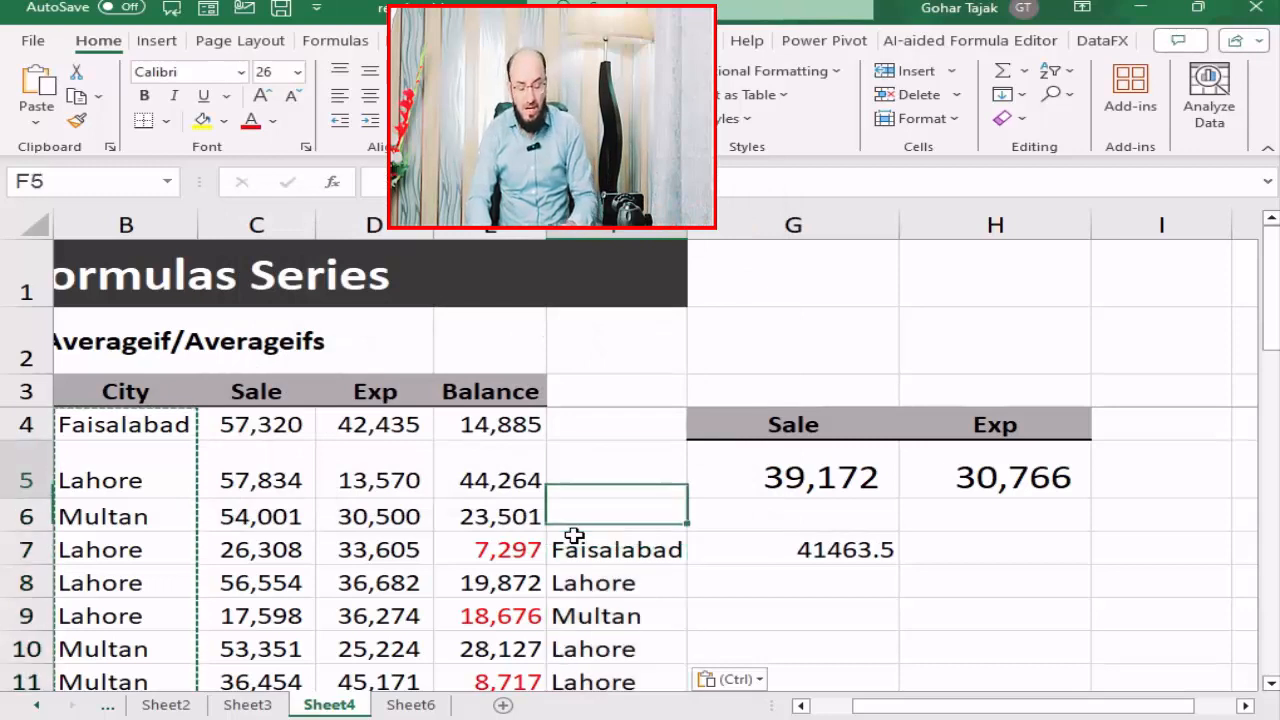
pyautogui.press('Up')
pyautogui.press('Up')
pyautogui.press('Up')
pyautogui.press('Right')
pyautogui.write('A')
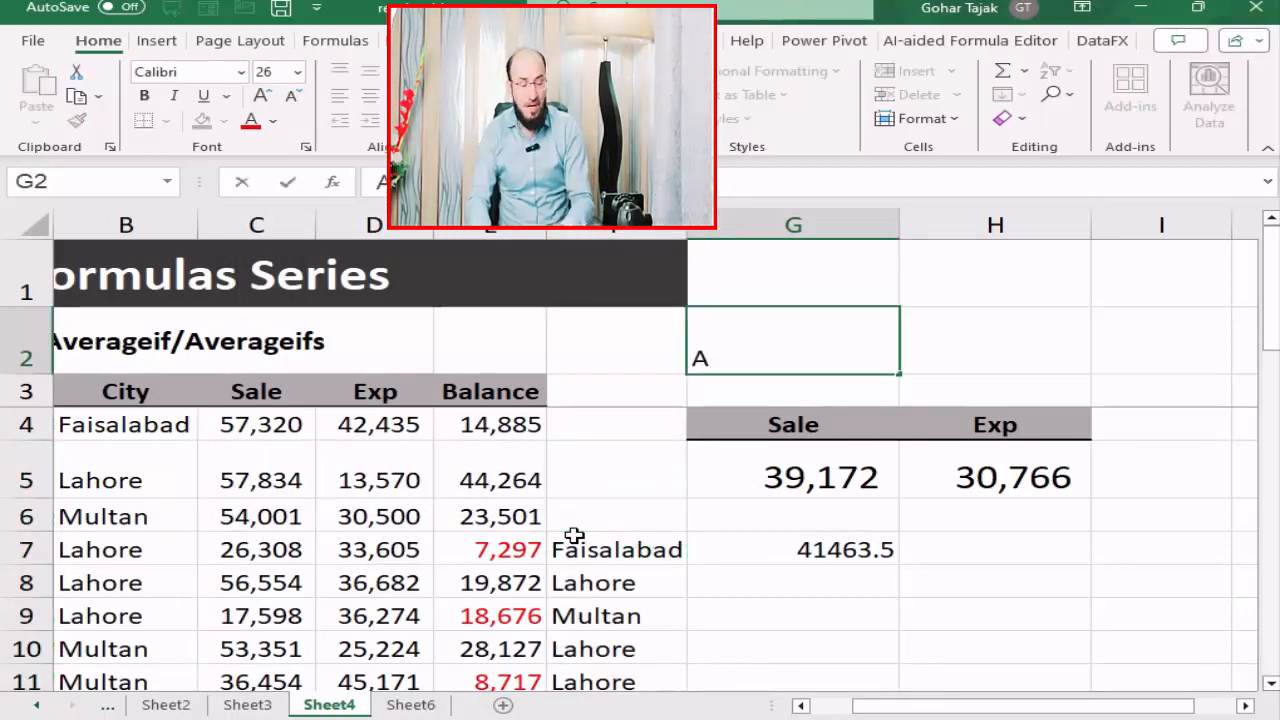
pyautogui.write('LT AM')
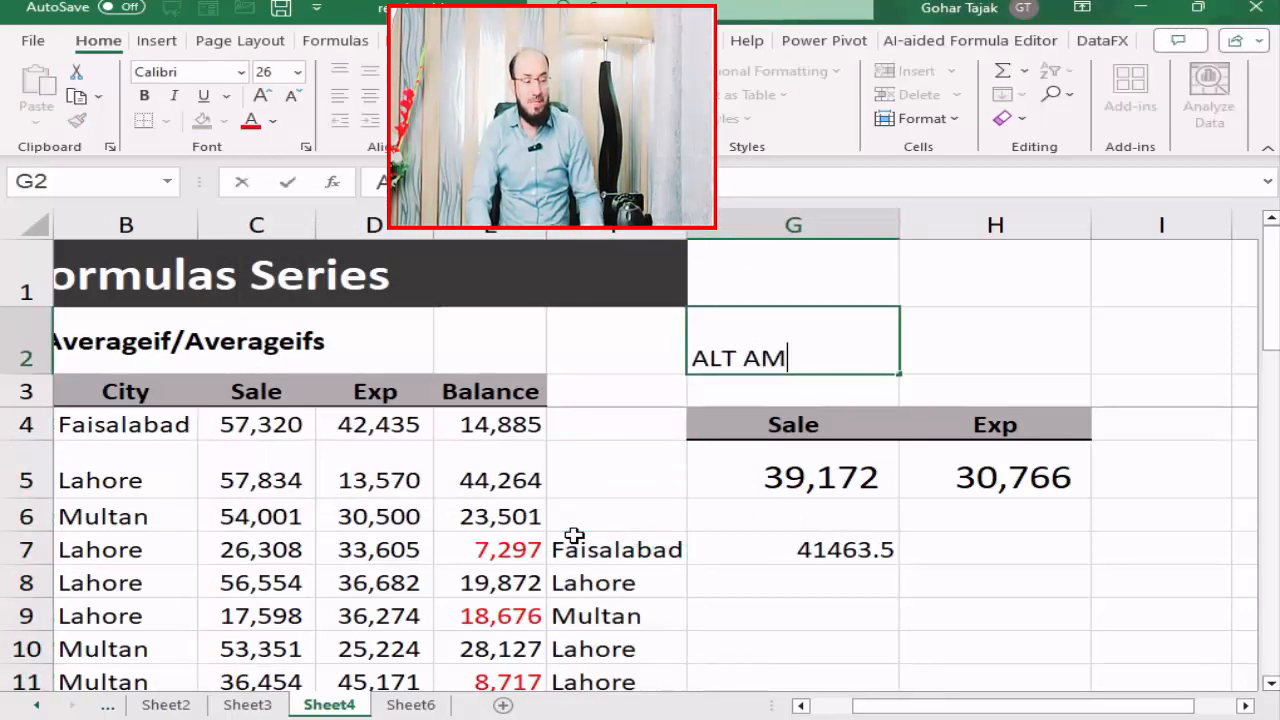
pyautogui.press('Return')
# Step: Remove the duplicates from the pasted city list F7:F33, continuing with the current selection and checking only Column F
pyautogui.press('Down')
pyautogui.press('Down')
pyautogui.press('Down')
pyautogui.press('Down')
pyautogui.press('Down')
pyautogui.press('Left')
pyautogui.hotkey('ctrl', 'shift', 'Down')
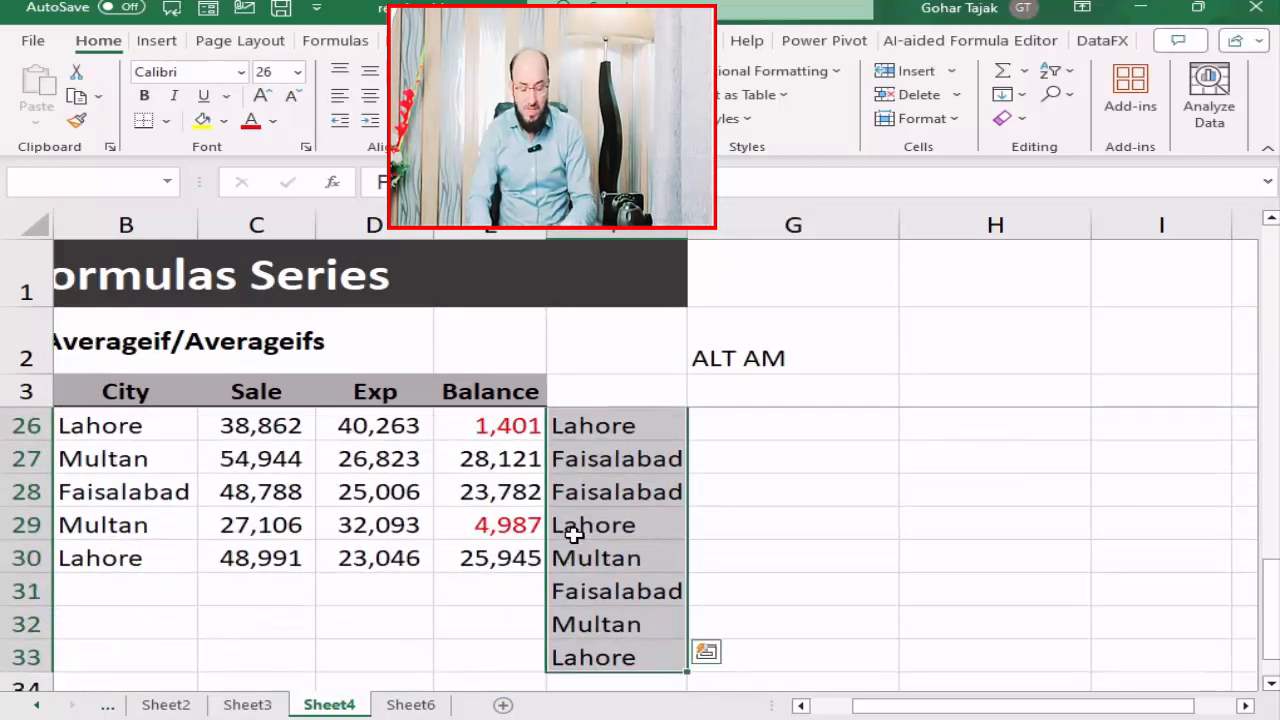
pyautogui.hotkey('ctrl', 'q')
pyautogui.press('Escape')
pyautogui.hotkey('alt', 'a')
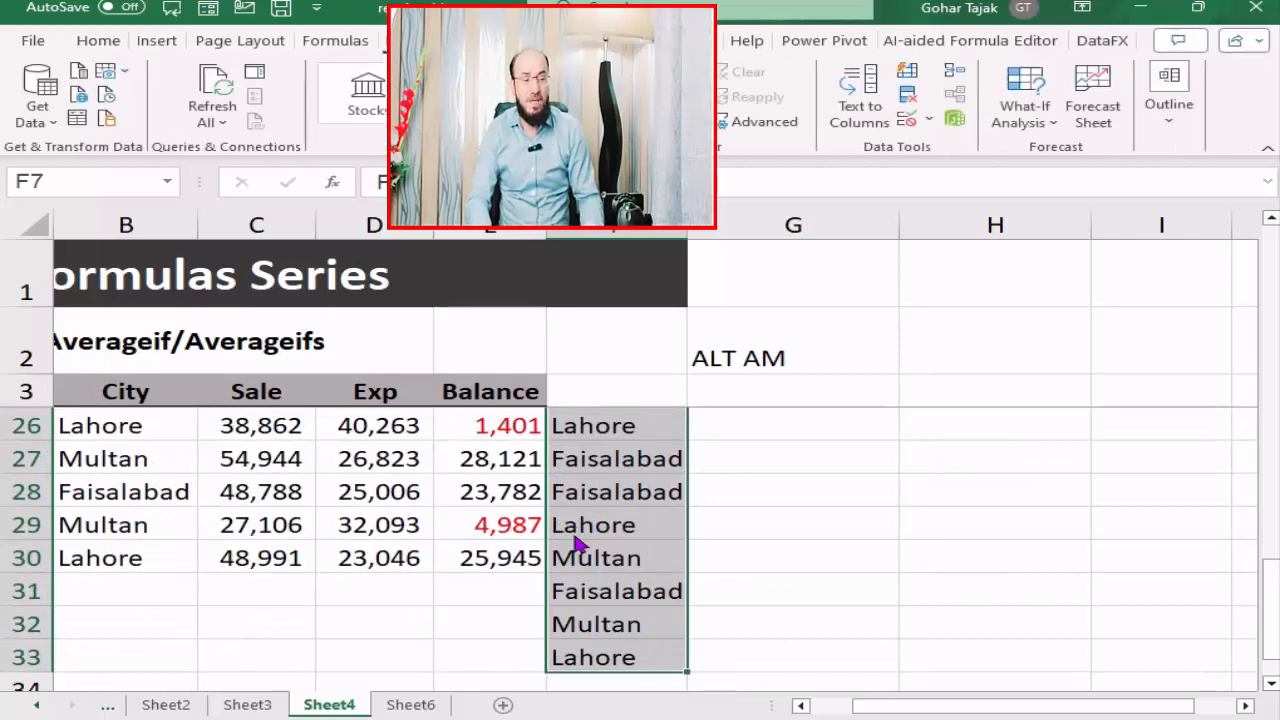
pyautogui.press('m')
pyautogui.hotkey('alt', 'c')
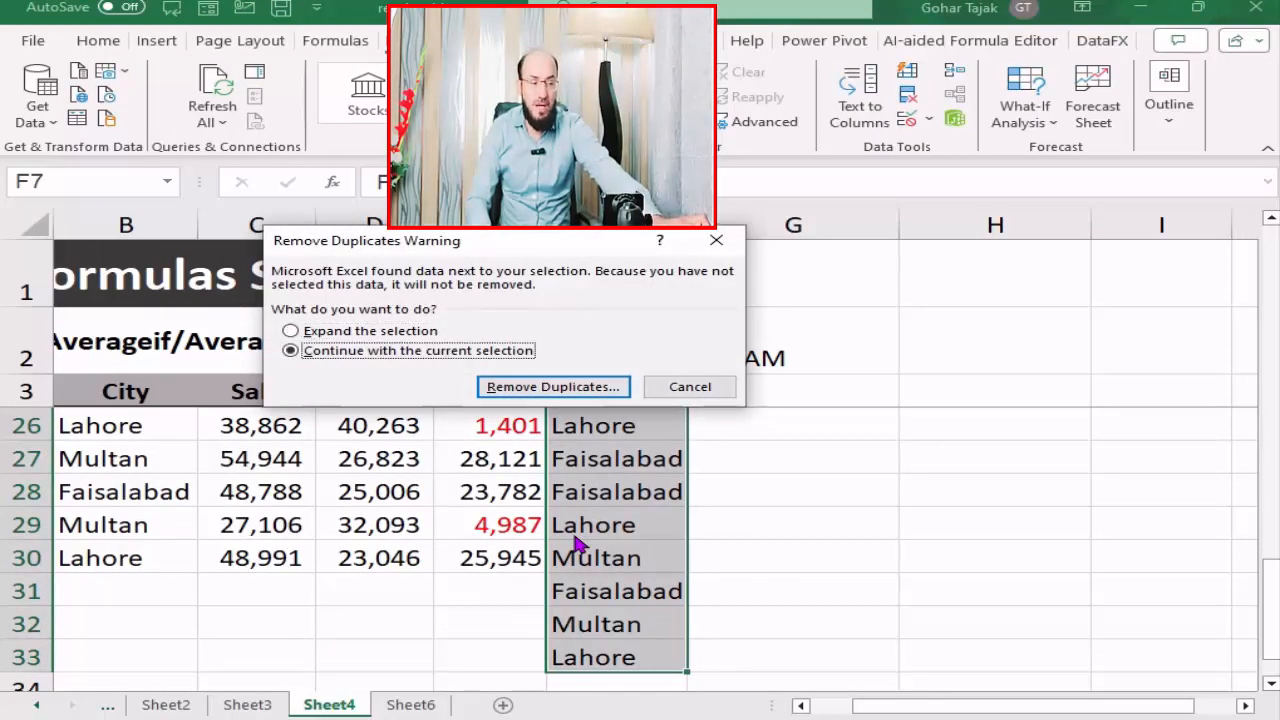
pyautogui.click(525, 389)
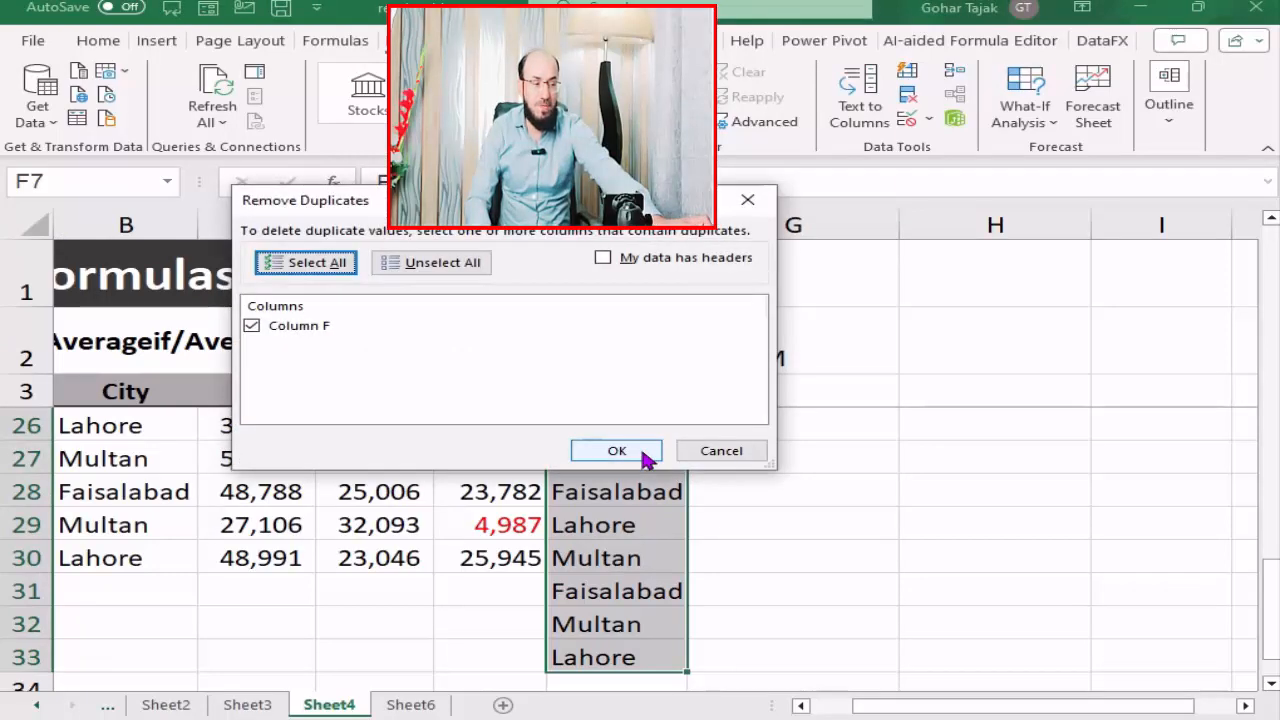
pyautogui.click(617, 451)
pyautogui.click(652, 433)
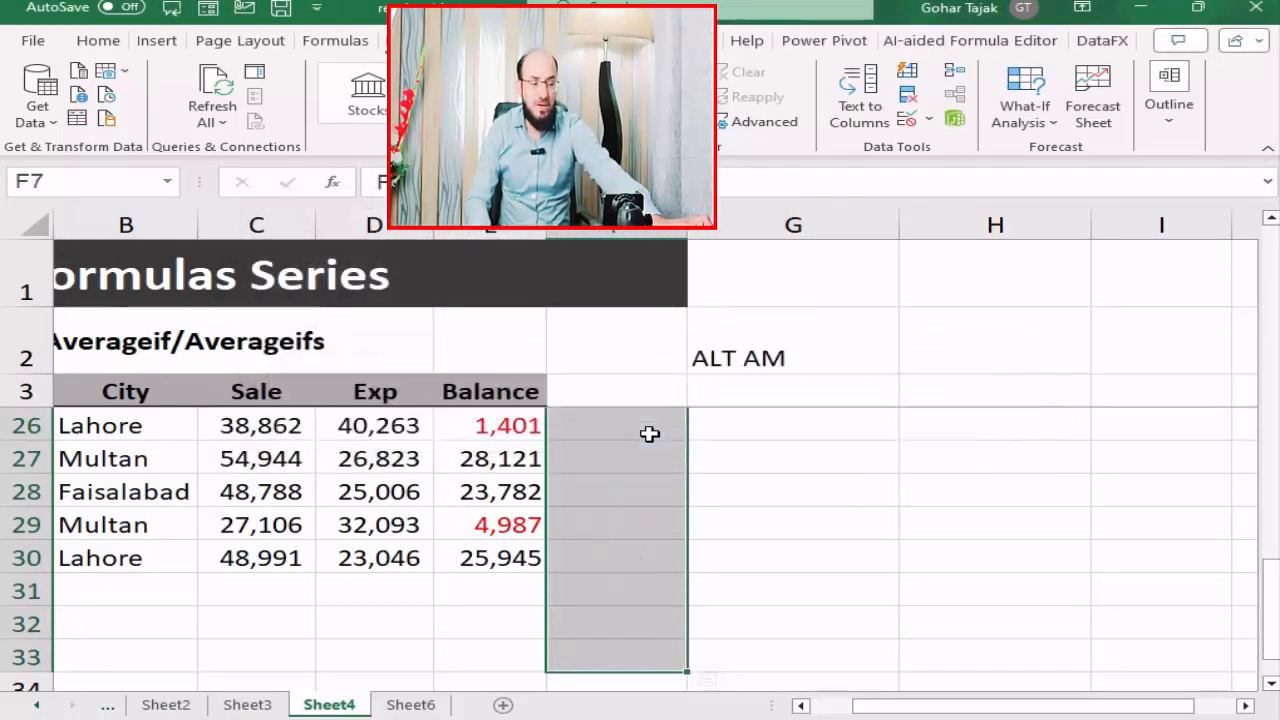
pyautogui.scroll(7, 650, 450)
pyautogui.click(620, 550)
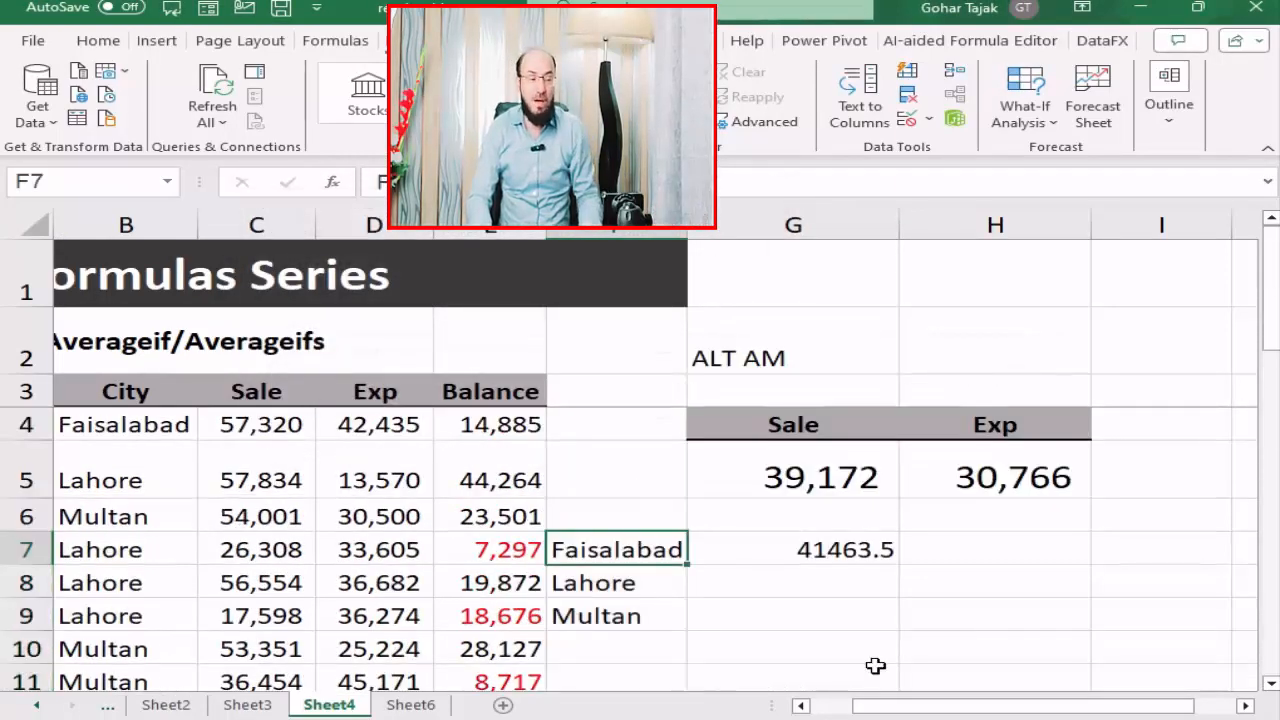
# Step: Review the unique city list and examine the references in the AVERAGEIF formula in G7
pyautogui.press('Down')
pyautogui.press('Down')
pyautogui.press('Down')
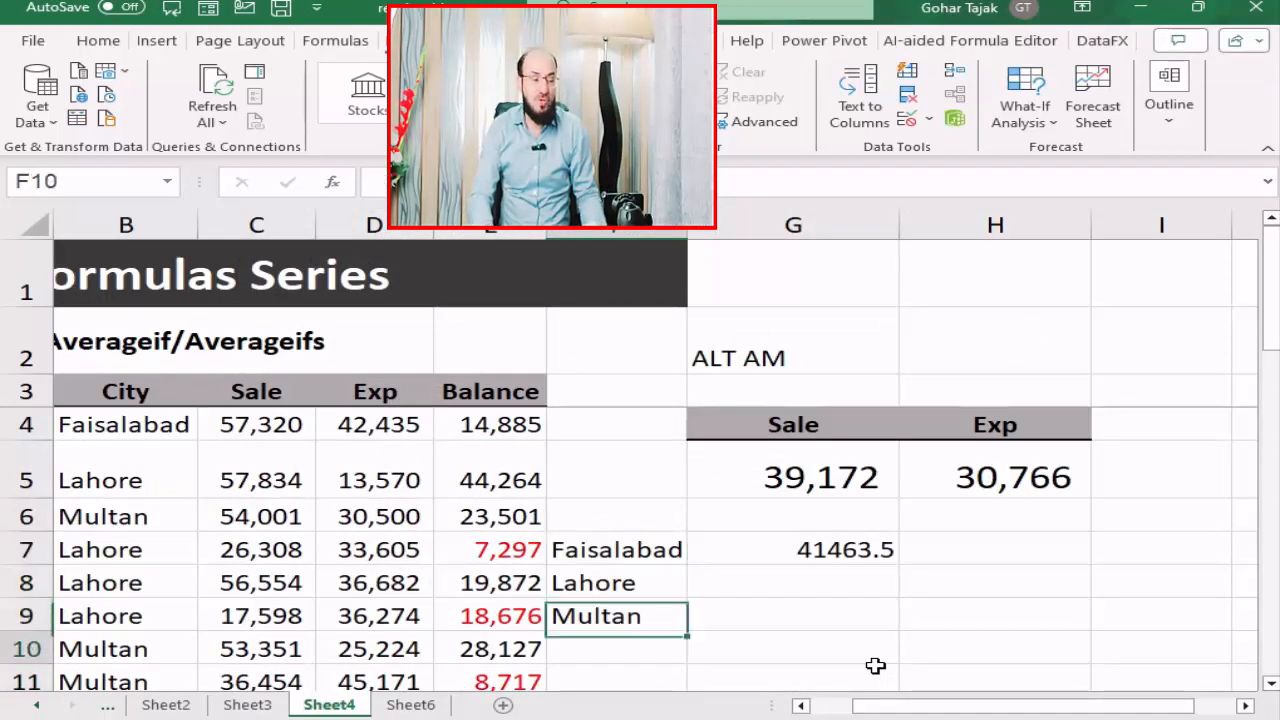
pyautogui.press('Right')
pyautogui.press('Up')
pyautogui.press('Up')
pyautogui.press('Up')
pyautogui.press('F2')
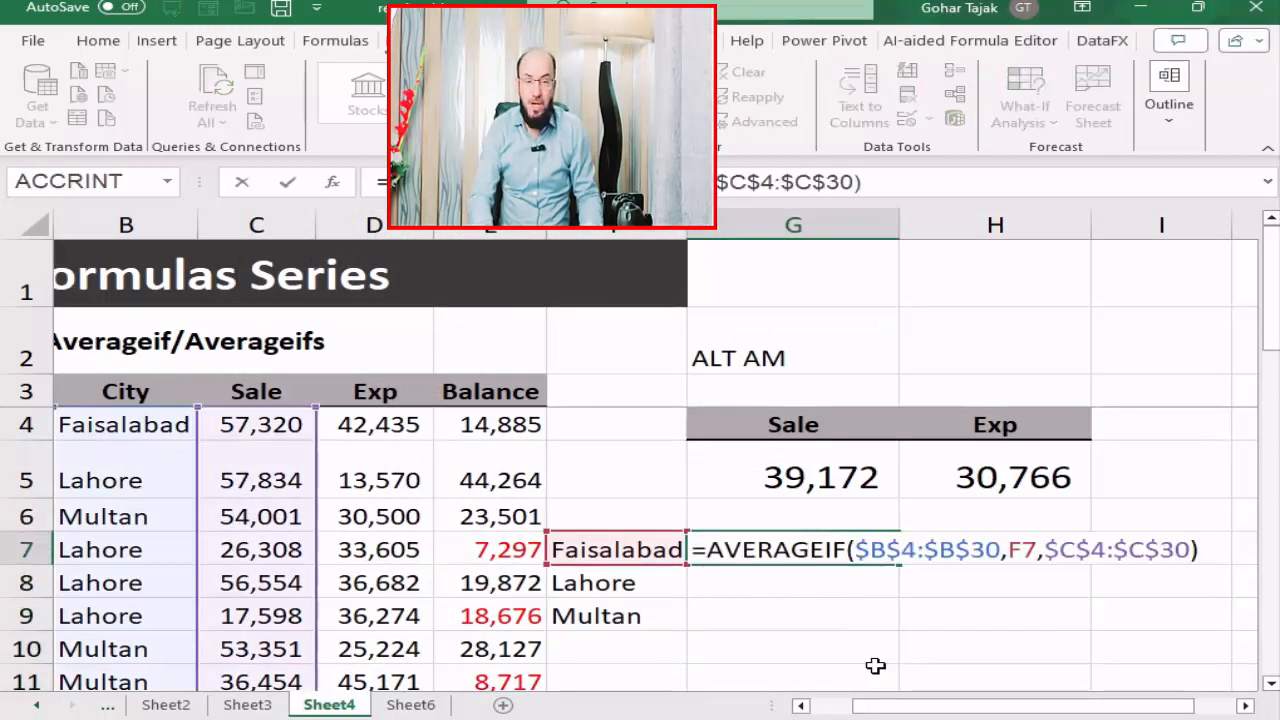
pyautogui.press('Return')
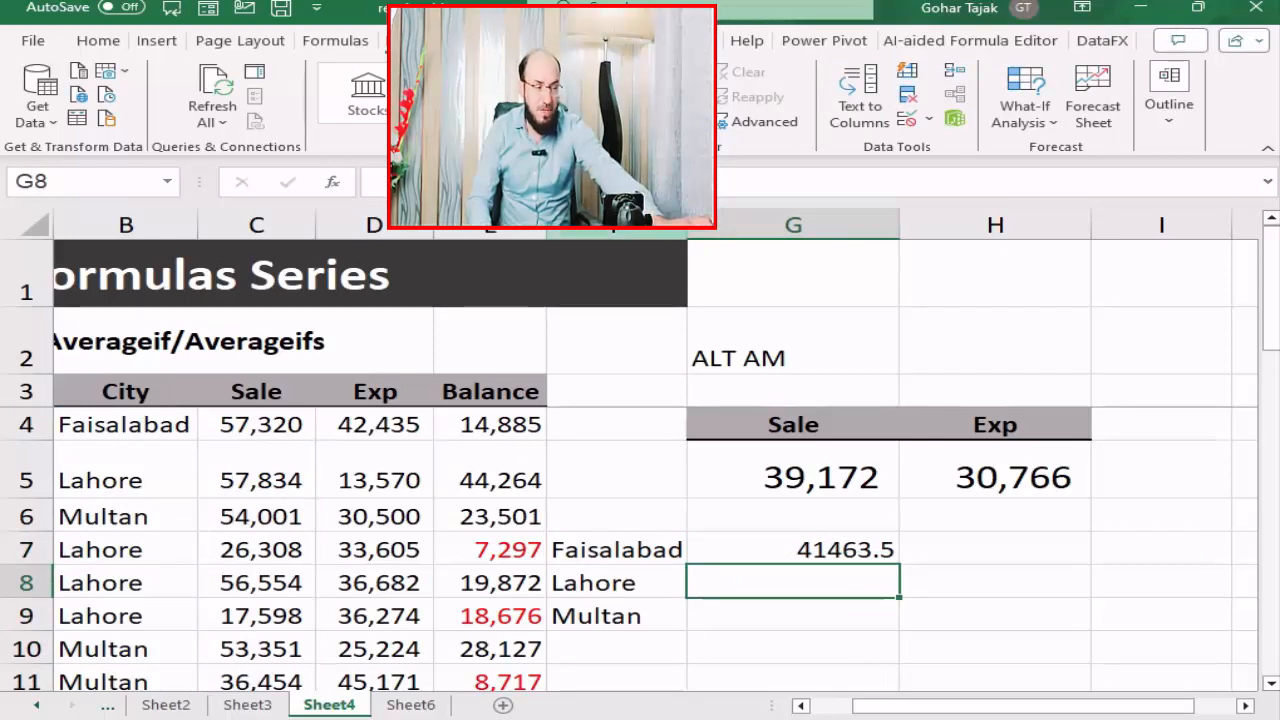
# Step: Insert a blank column between the Balance column and the unique city list, and make it narrow
pyautogui.rightClick(610, 226)
pyautogui.click(680, 421)
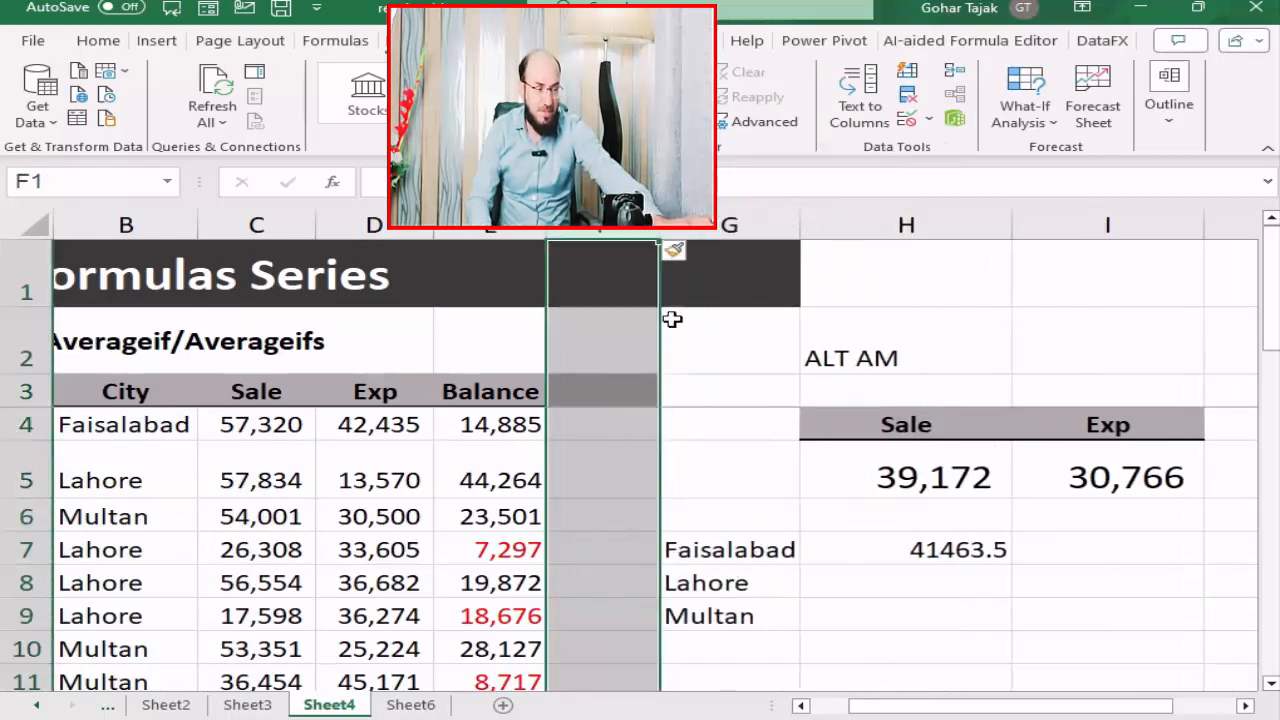
pyautogui.moveTo(648, 228); pyautogui.dragTo(580, 230)
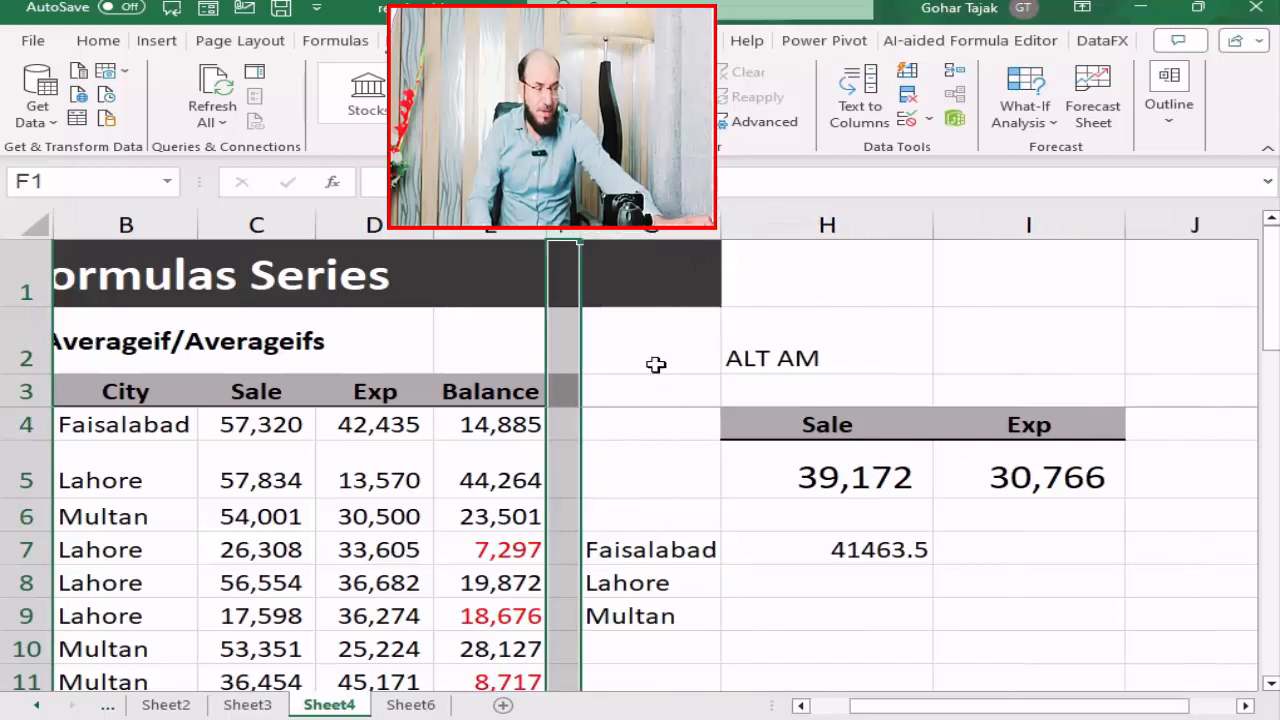
pyautogui.click(689, 540)
# Step: Fill the AVERAGEIF formula from H7 down into H8 and H9 for Lahore and Multan
pyautogui.click(849, 546)
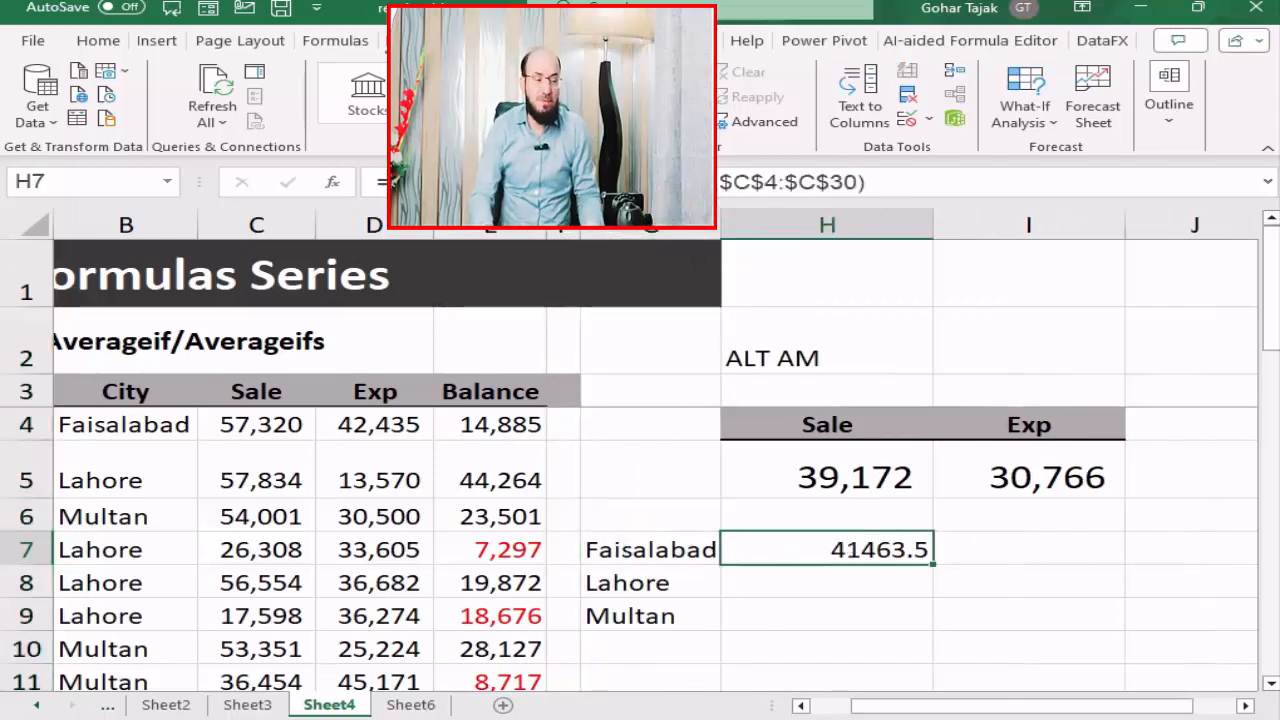
pyautogui.press('F2')
pyautogui.press('Escape')
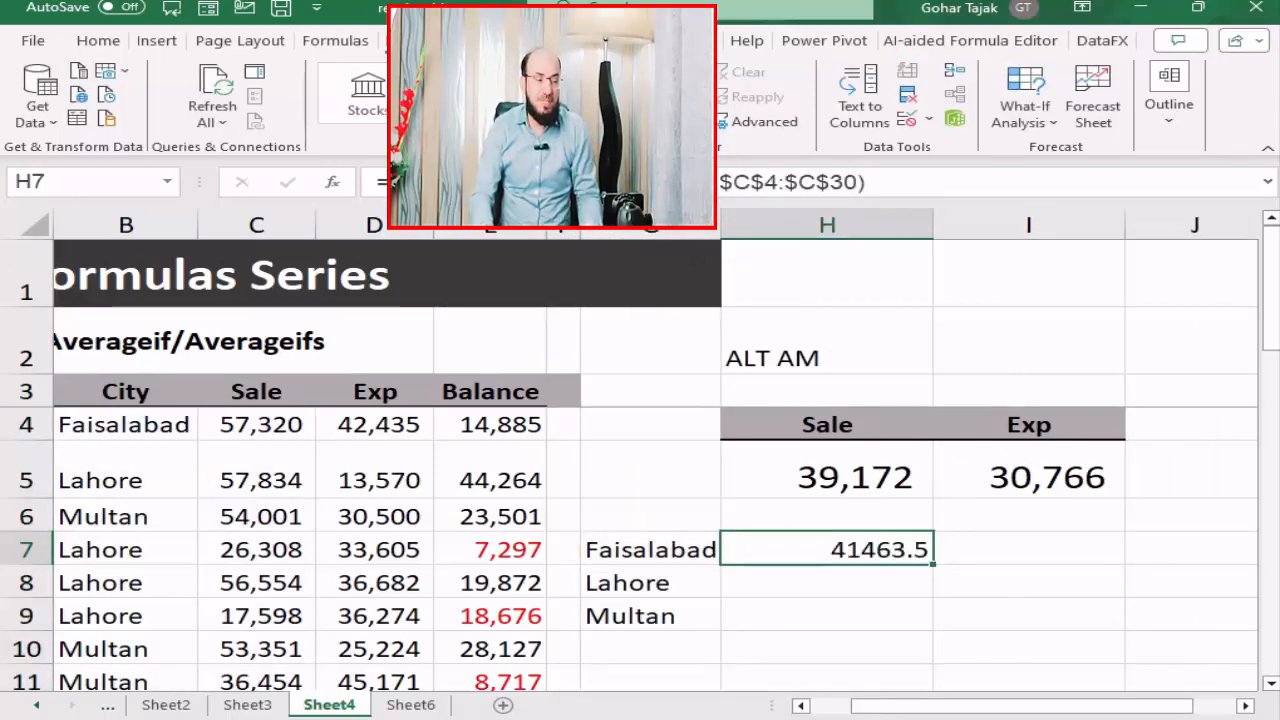
pyautogui.press('Down')
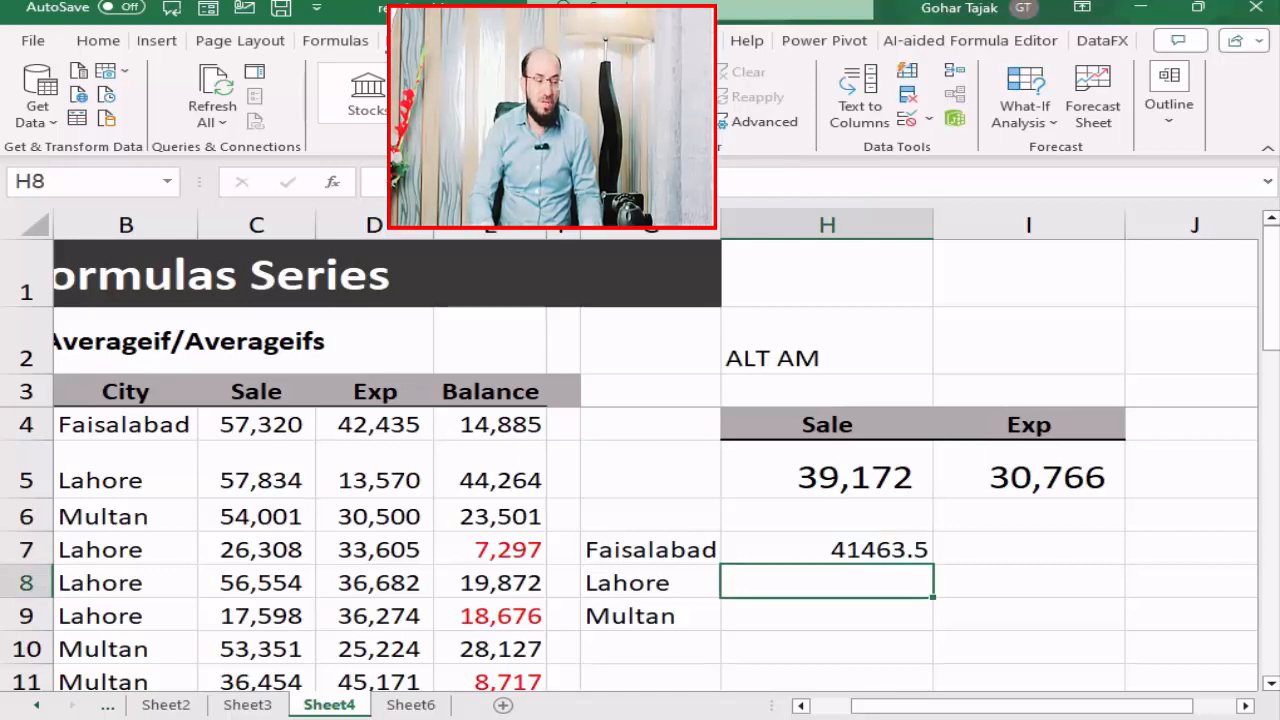
pyautogui.hotkey('ctrl', 'd')
pyautogui.press('Down')
pyautogui.hotkey('ctrl', 'd')
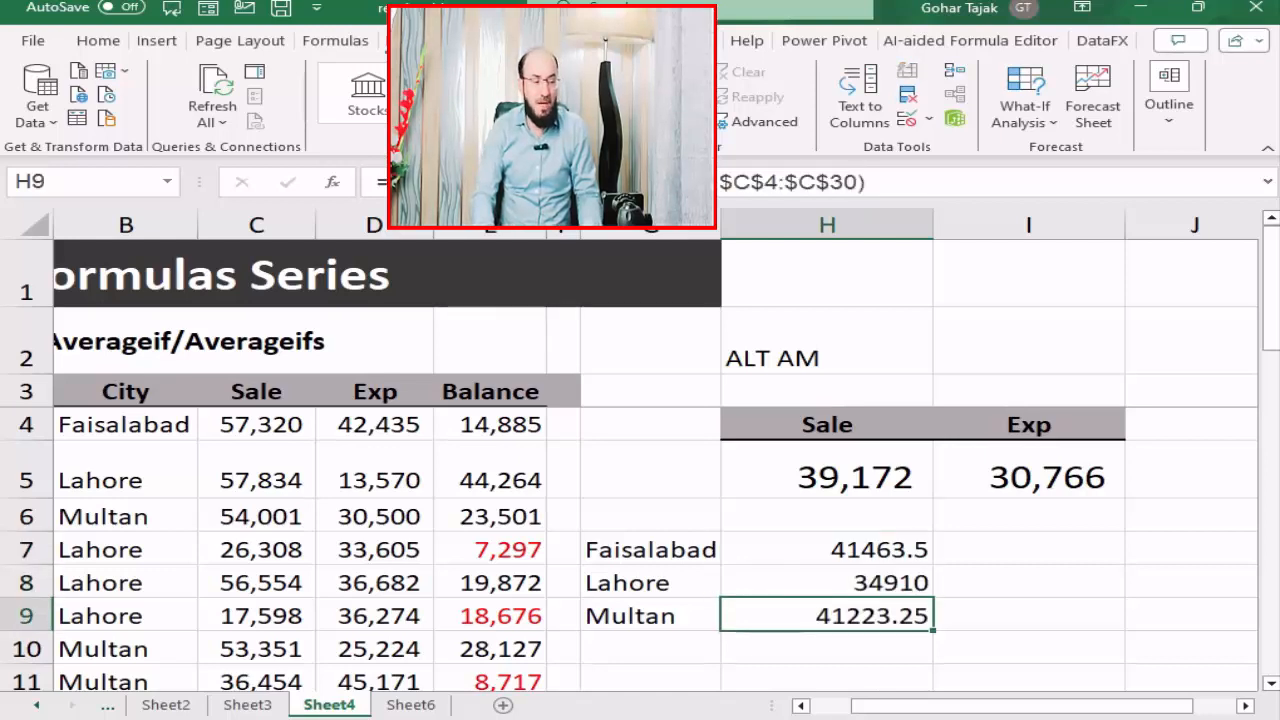
# Step: Clear the Lahore and Multan averages in H8:H9 and fill the AVERAGEIF formula down again from H7
pyautogui.press('Up')
pyautogui.hotkey('shift', 'Up')
pyautogui.hotkey('shift', 'Down')
pyautogui.hotkey('shift', 'Down')
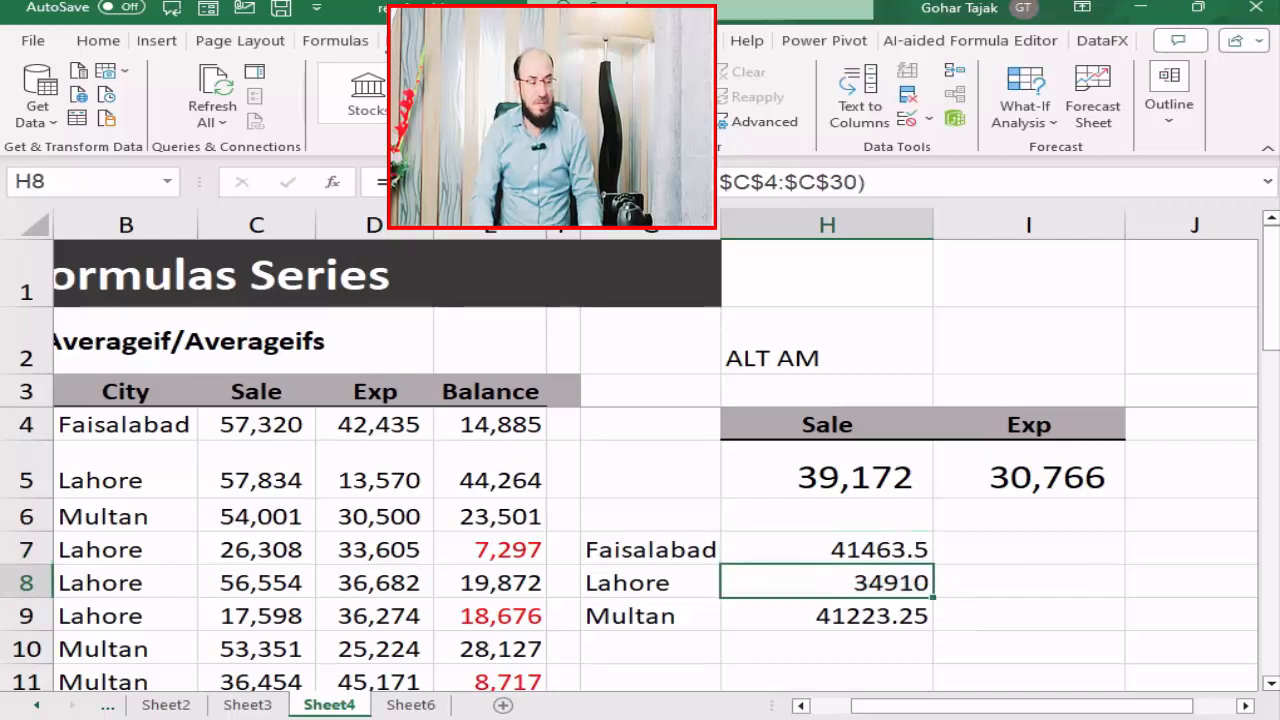
pyautogui.press('Delete')
pyautogui.press('Up')
pyautogui.hotkey('shift', 'Down')
pyautogui.hotkey('shift', 'Down')
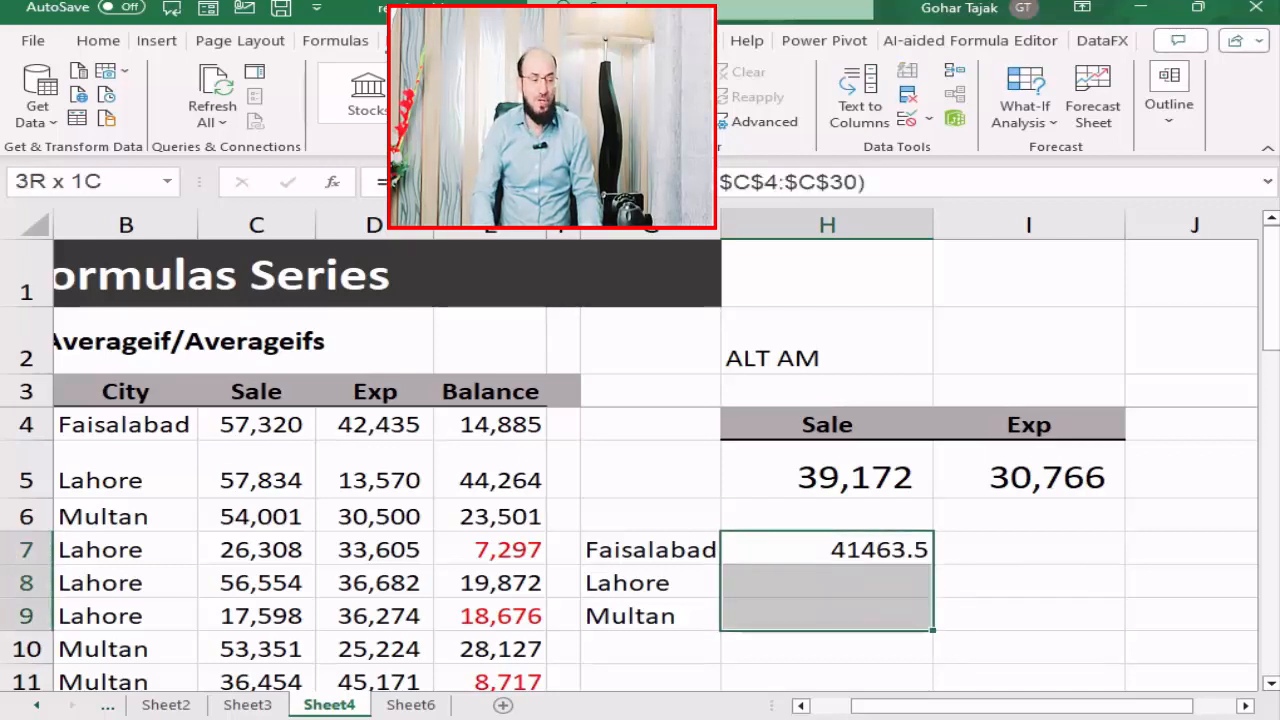
pyautogui.hotkey('ctrl', 'd')
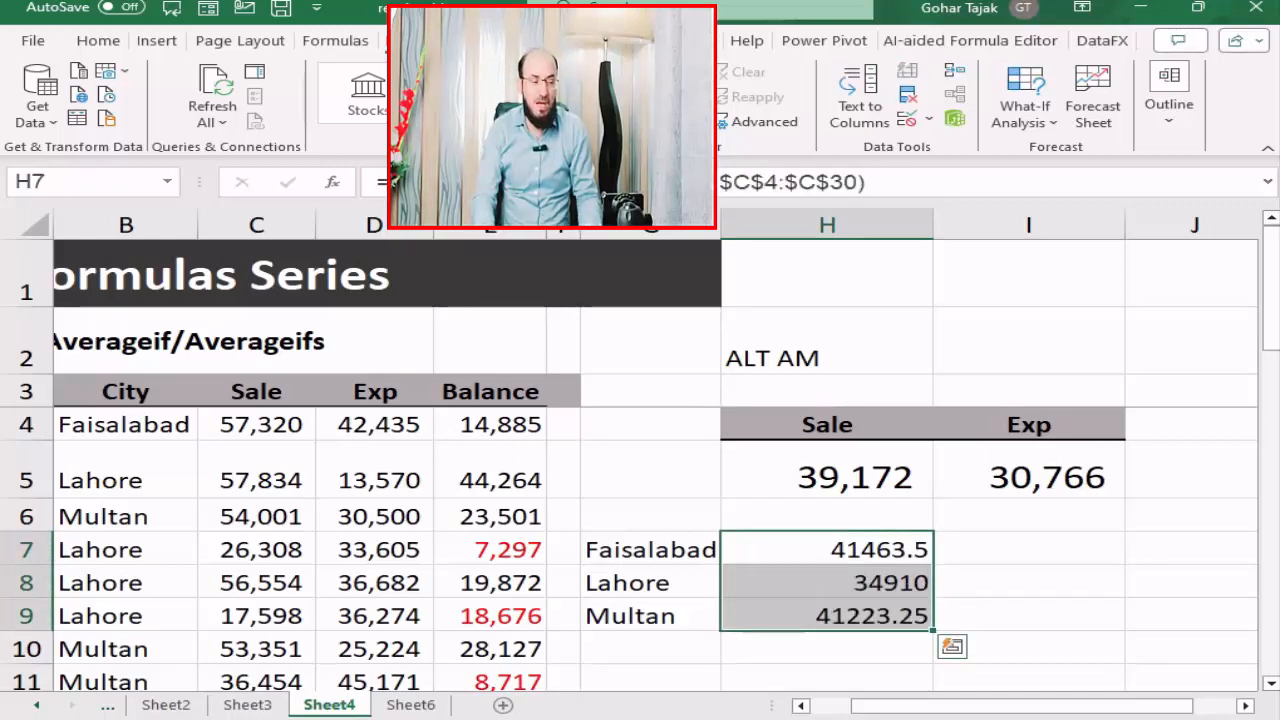
# Step: Examine the criteria and range references in the AVERAGEIF formulas for all three cities in H7:H9
pyautogui.press('Down')
pyautogui.press('Up')
pyautogui.press('F2')
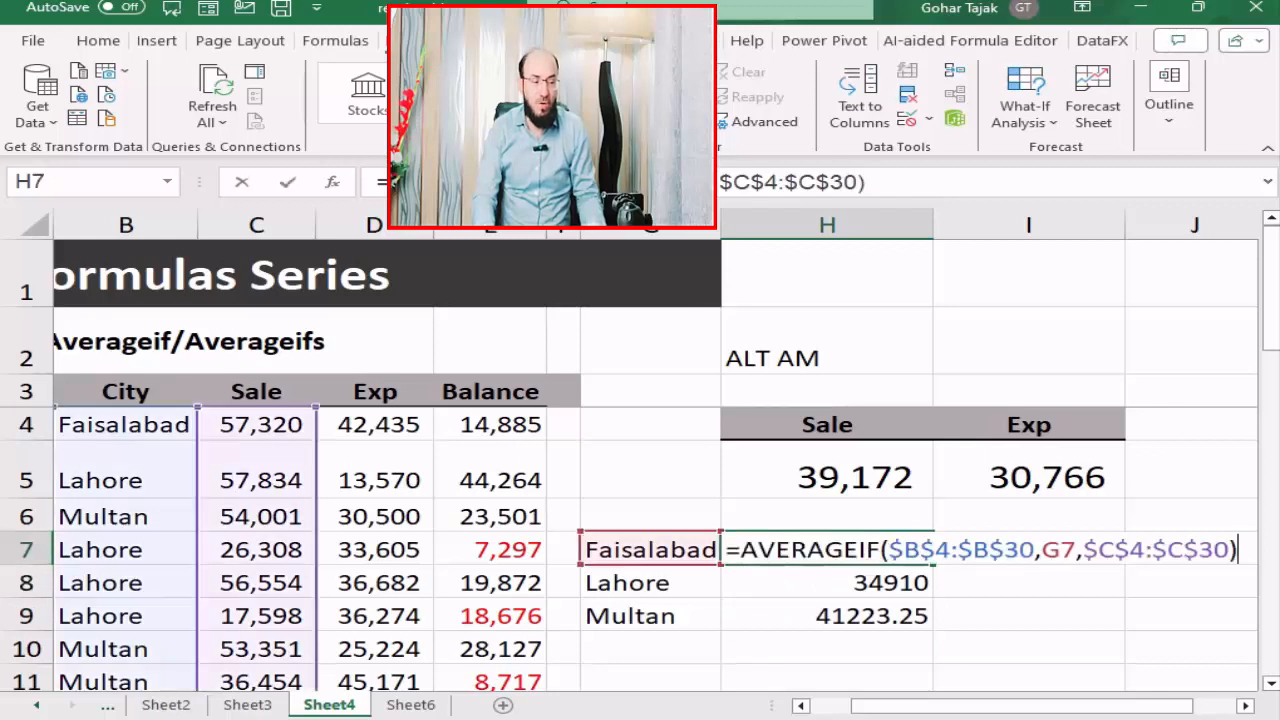
pyautogui.press('Return')
pyautogui.press('F2')
pyautogui.press('Return')
pyautogui.press('F2')
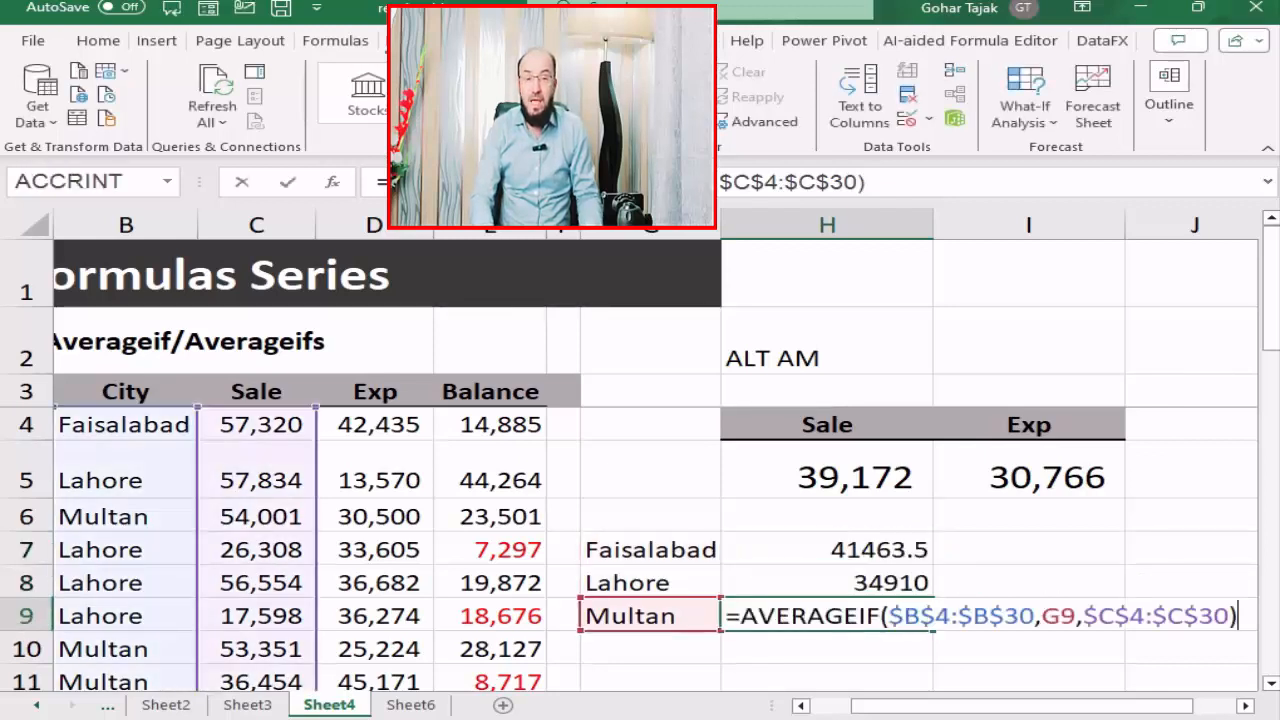
pyautogui.press('Escape')
pyautogui.press('Up')
pyautogui.press('Up')
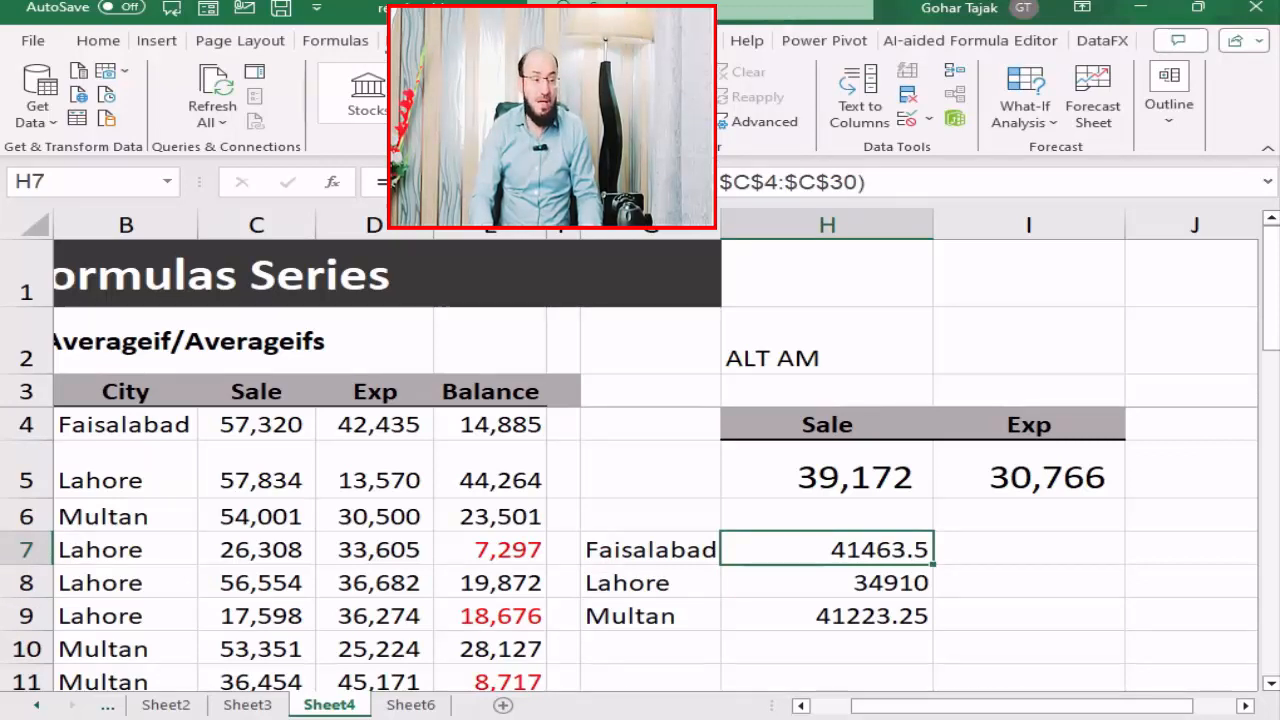
# Step: Look across the source table's Months through Balance columns and over the unique city list with its averages
pyautogui.press('Left')
pyautogui.press('Left')
pyautogui.press('Left')
pyautogui.press('Left')
pyautogui.press('Left')
pyautogui.press('Left')
pyautogui.press('Left')
pyautogui.press('Right')
pyautogui.press('Right')
pyautogui.press('Right')
pyautogui.press('Right')
pyautogui.press('Right')
pyautogui.press('Down')
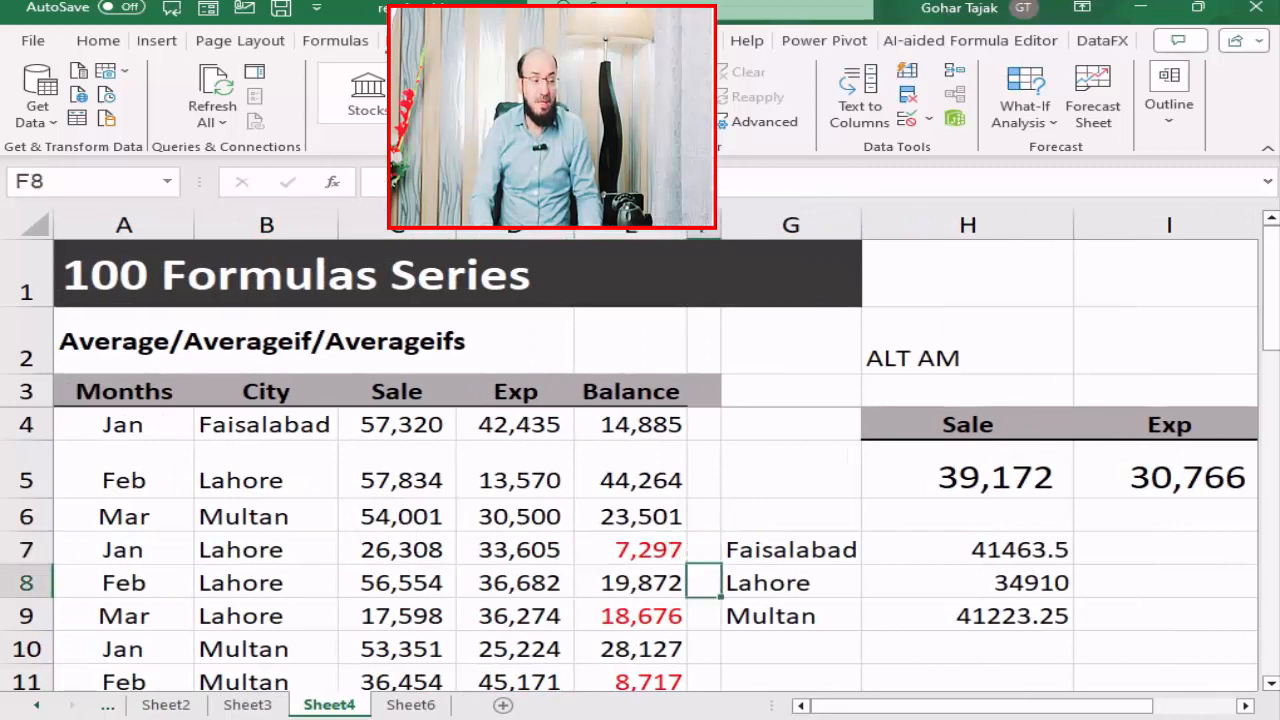
pyautogui.press('Down')
pyautogui.press('Down')
pyautogui.press('Down')
pyautogui.press('Right')
pyautogui.press('Right')
pyautogui.press('Down')
# Step: Copy the unique city names in G7:G9
pyautogui.press('Up')
pyautogui.press('Up')
pyautogui.press('Up')
pyautogui.press('Up')
pyautogui.press('Left')
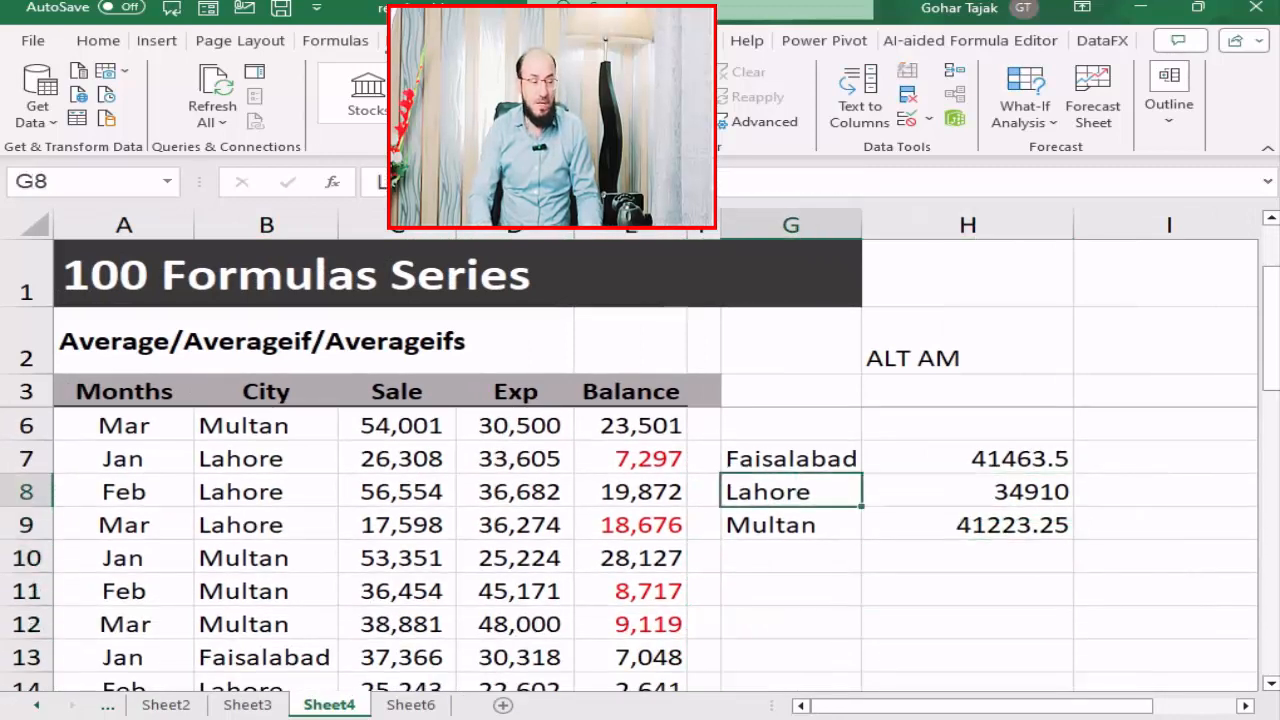
pyautogui.press('Up')
pyautogui.hotkey('shift', 'Down')
pyautogui.hotkey('shift', 'Down')
pyautogui.hotkey('ctrl', 'c')
pyautogui.press('Down')
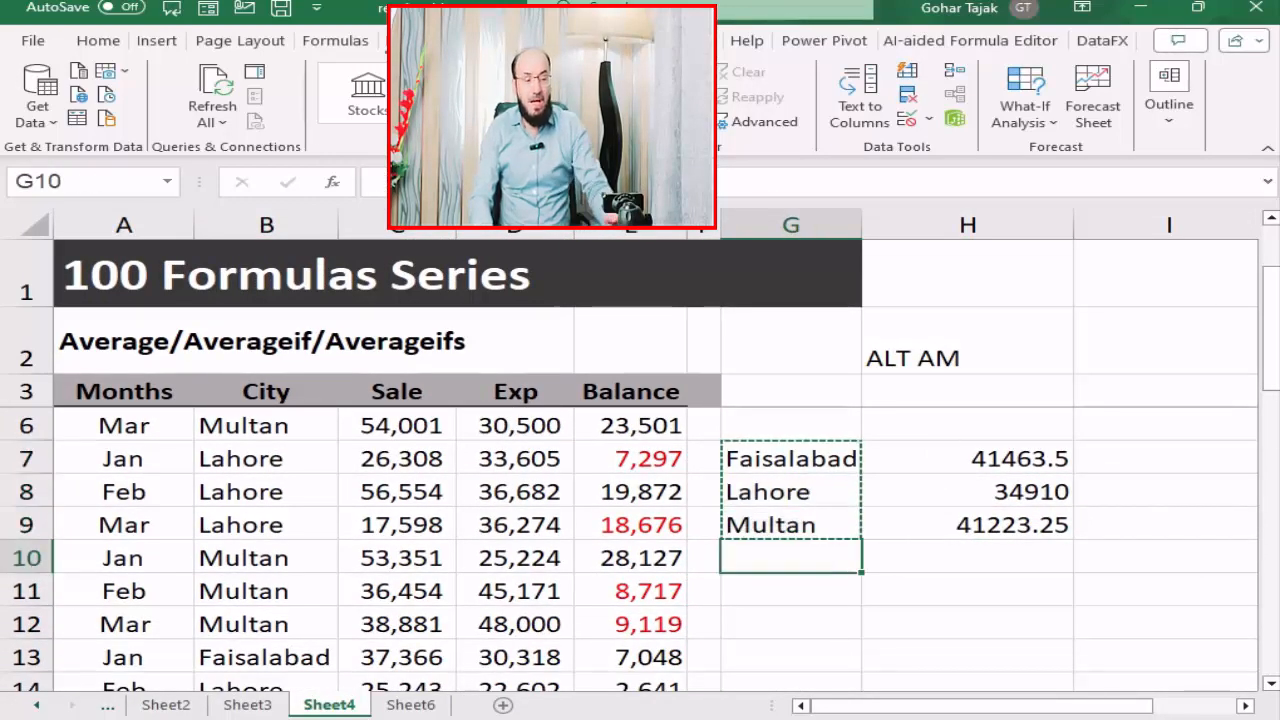
pyautogui.press('Down')
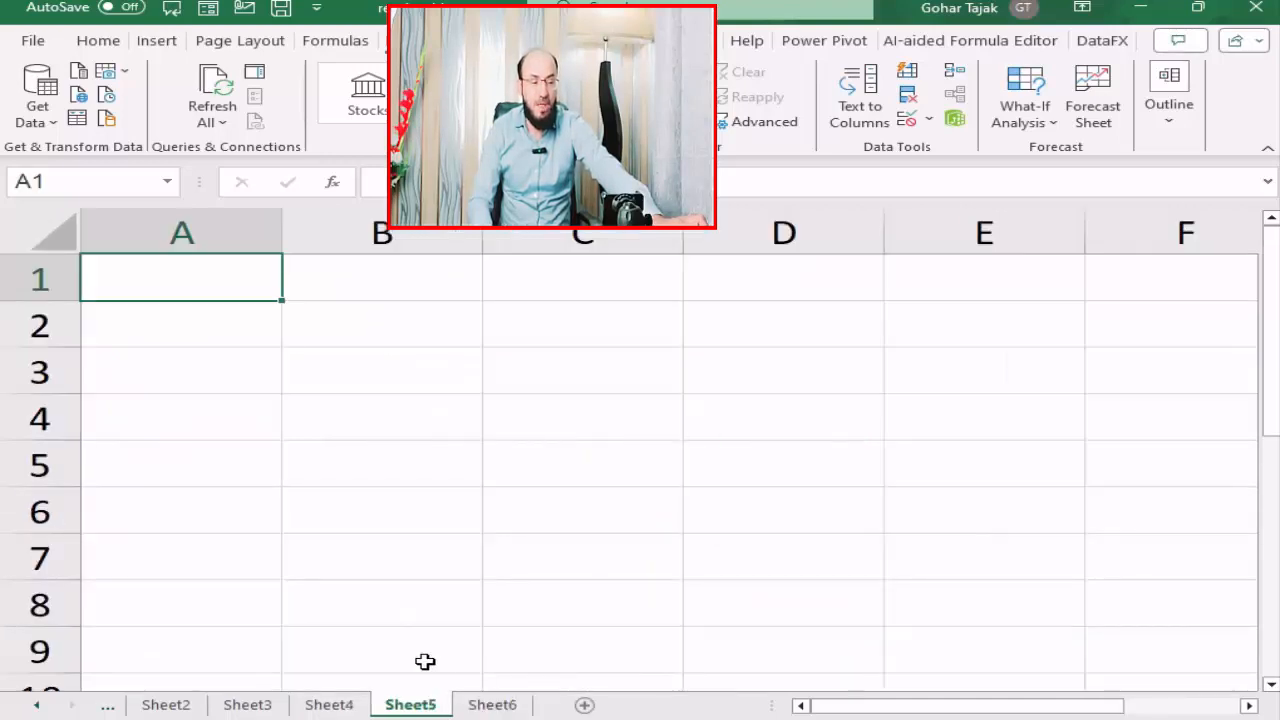
# Step: Paste the copied city names into Sheet5 as row labels starting at A2
pyautogui.click(354, 703)
pyautogui.click(408, 704)
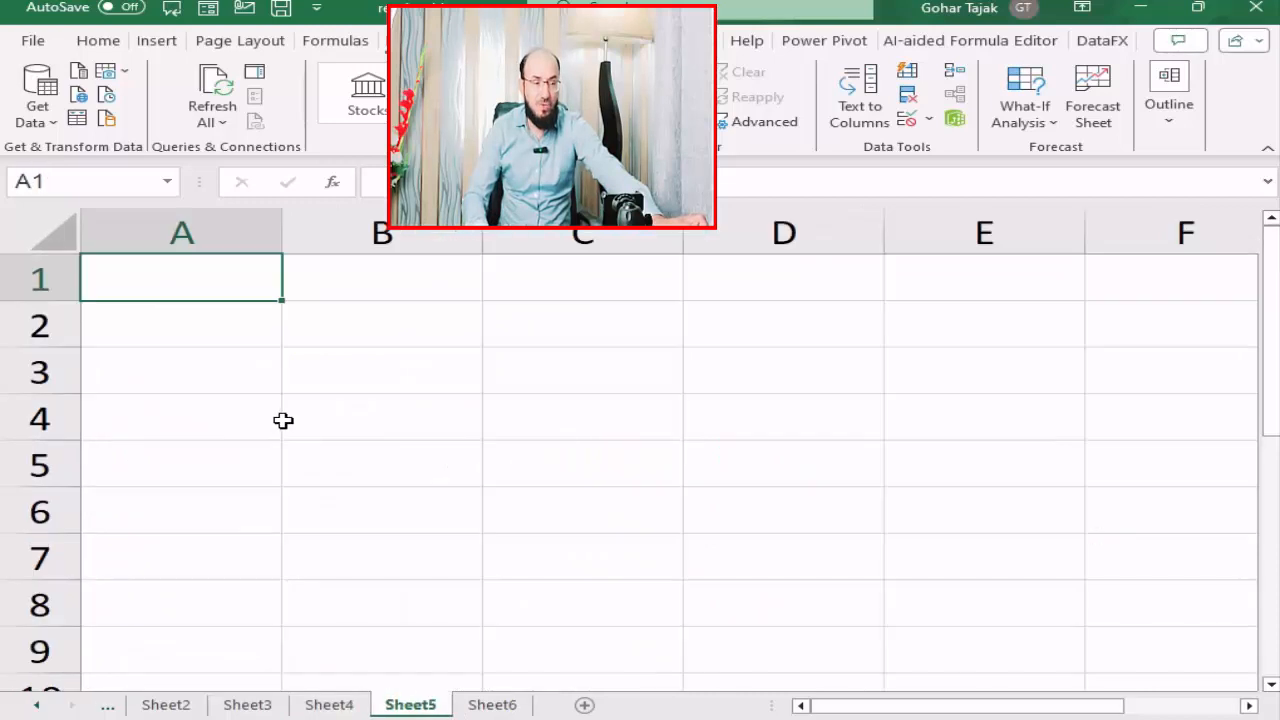
pyautogui.click(233, 334)
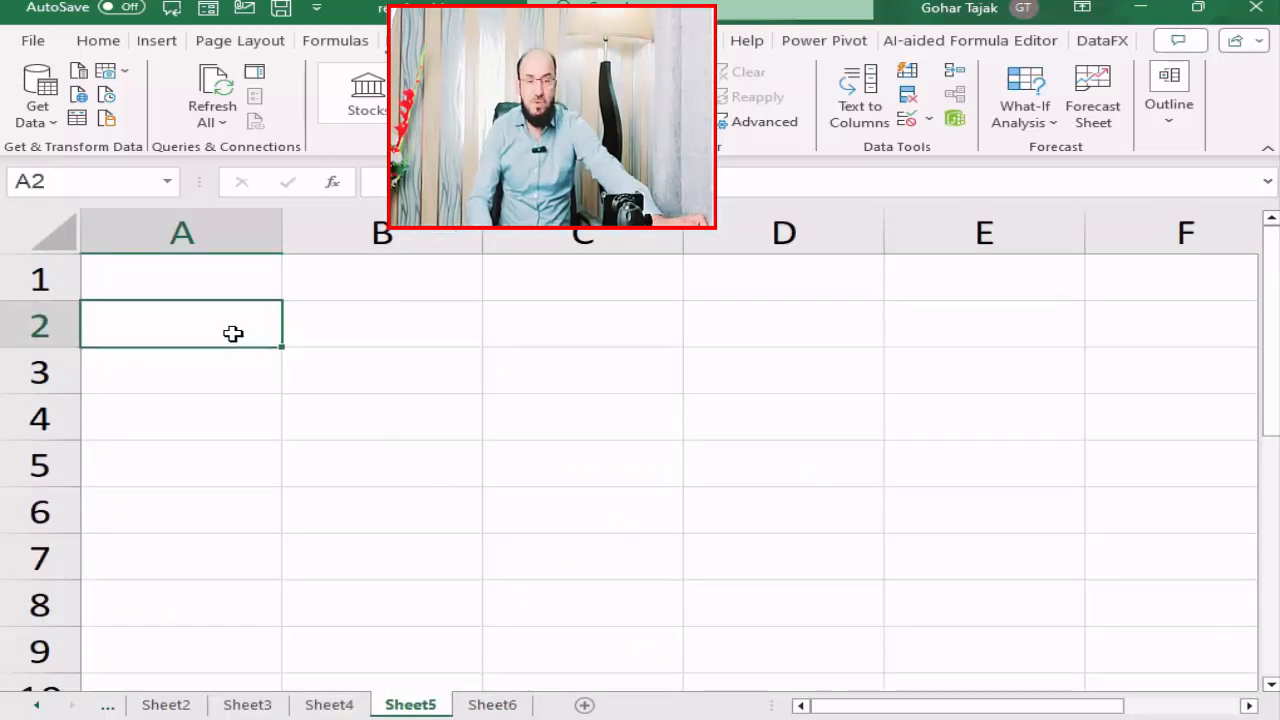
pyautogui.hotkey('ctrl', 'v')
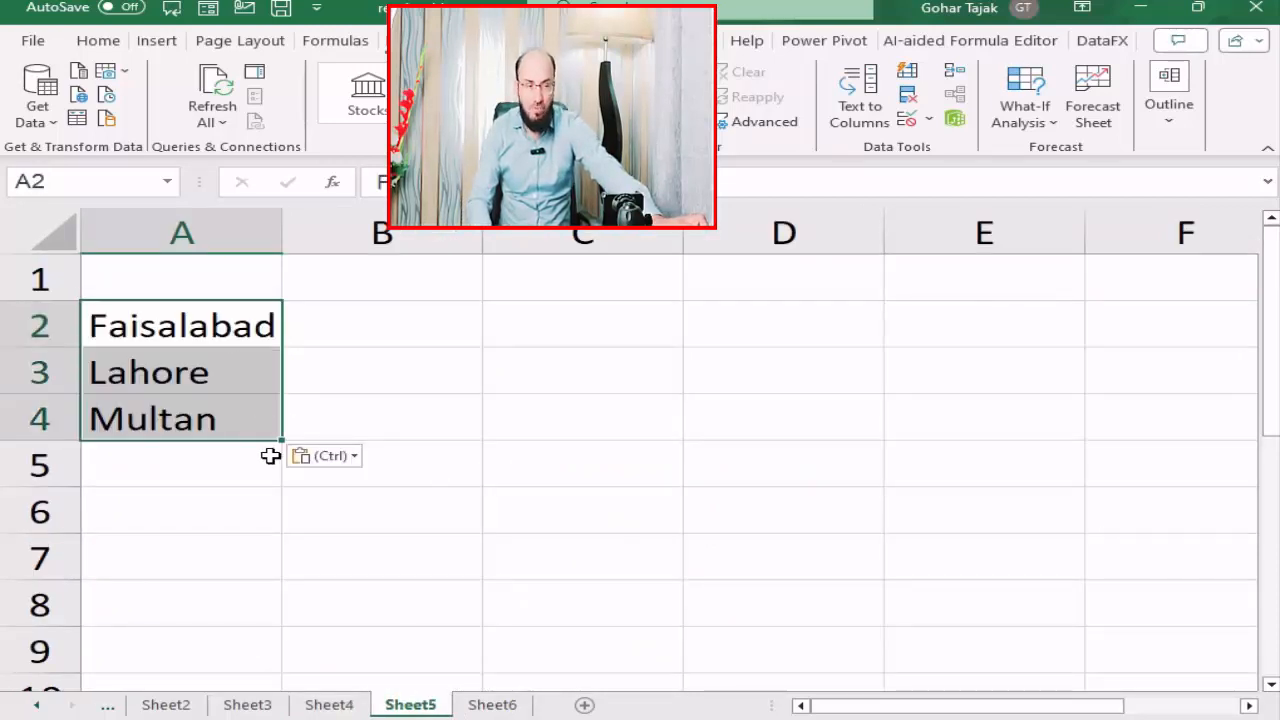
pyautogui.click(328, 313)
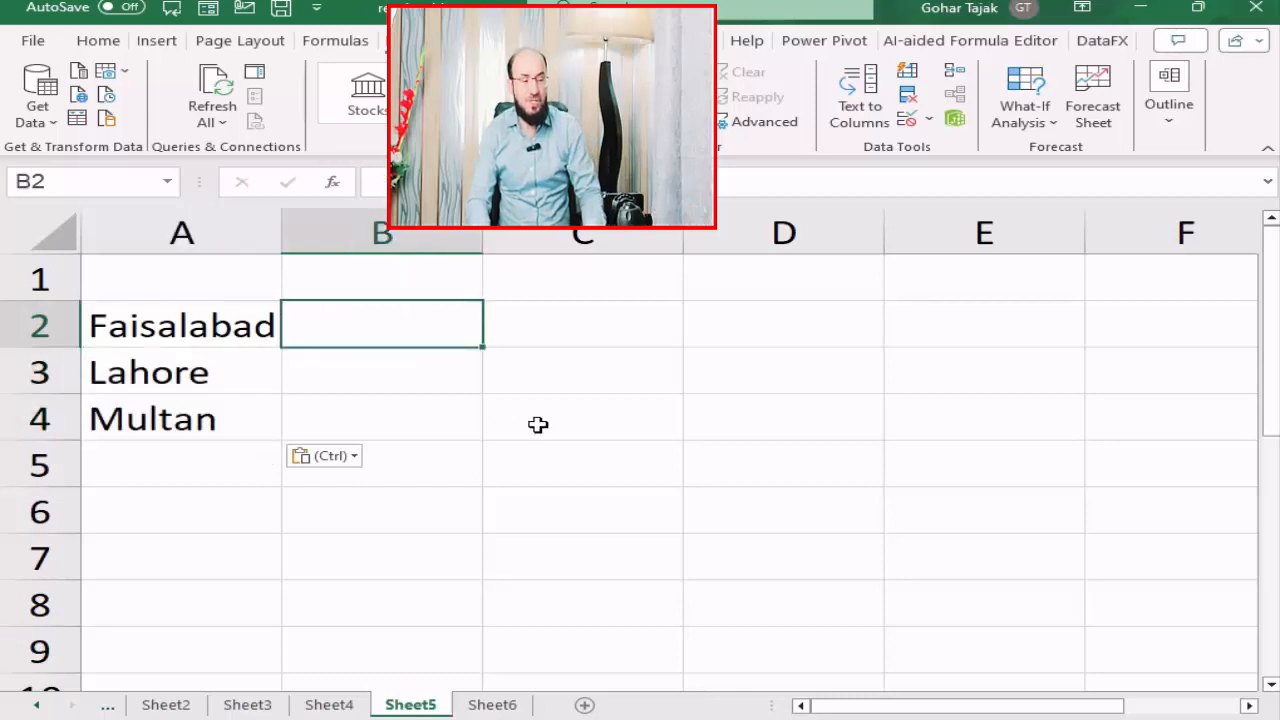
# Step: Copy the months Jan, Feb and Mar from A7:A9 on Sheet4
pyautogui.hotkey('ctrl', 'pageup')
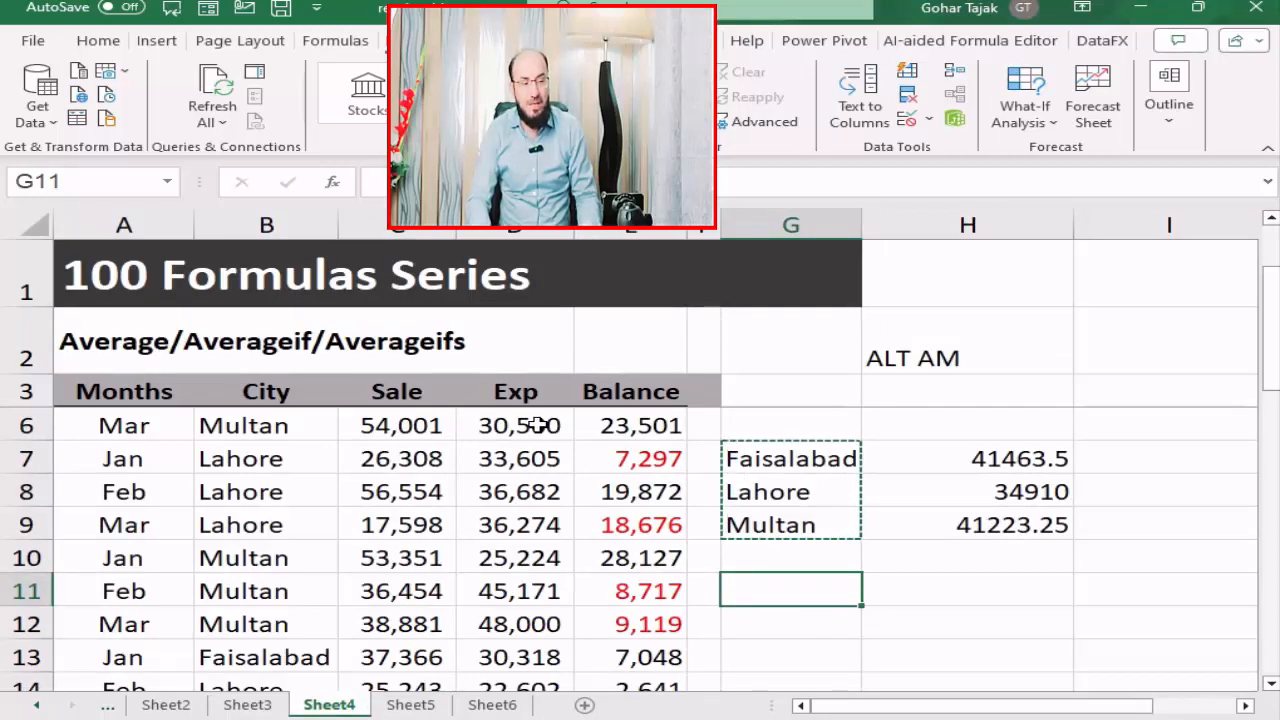
pyautogui.press('Up')
pyautogui.press('Left')
pyautogui.press('Left')
pyautogui.press('Left')
pyautogui.press('Left')
pyautogui.press('Left')
pyautogui.press('Left')
pyautogui.press('Up')
pyautogui.press('Up')
pyautogui.press('Up')
pyautogui.press('Up')
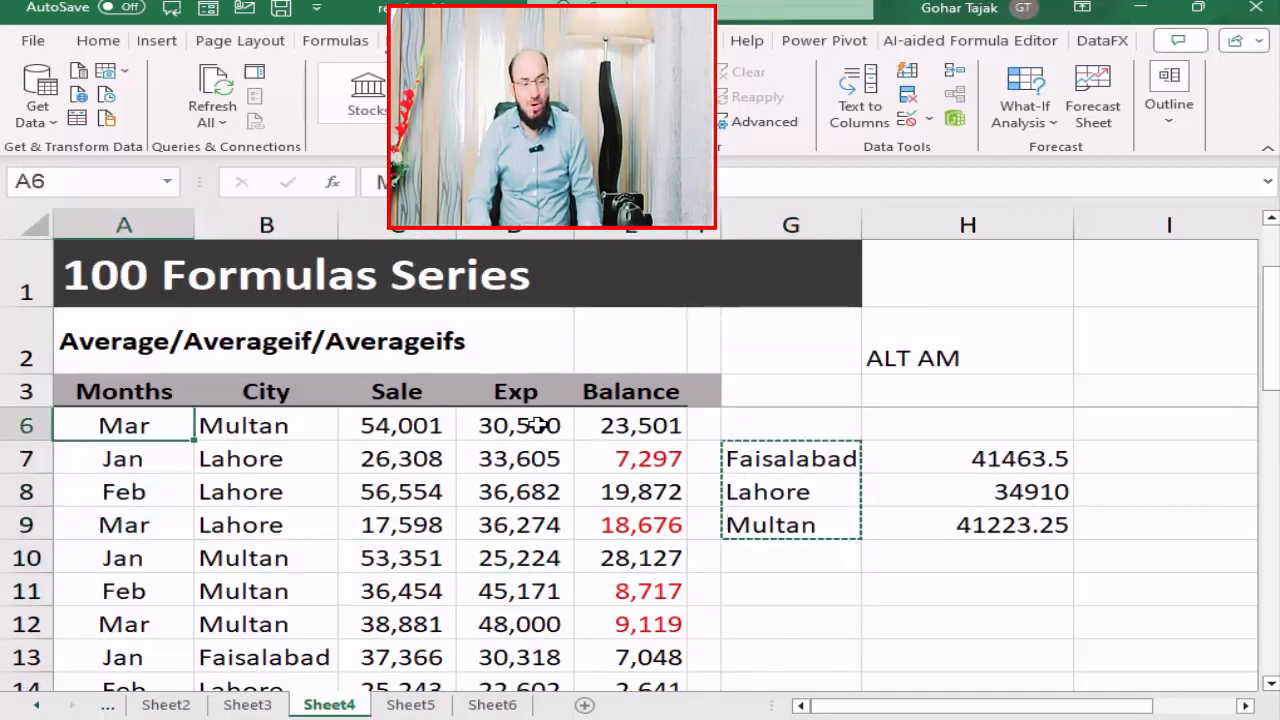
pyautogui.press('Down')
pyautogui.hotkey('shift', 'Down')
pyautogui.hotkey('shift', 'Down')
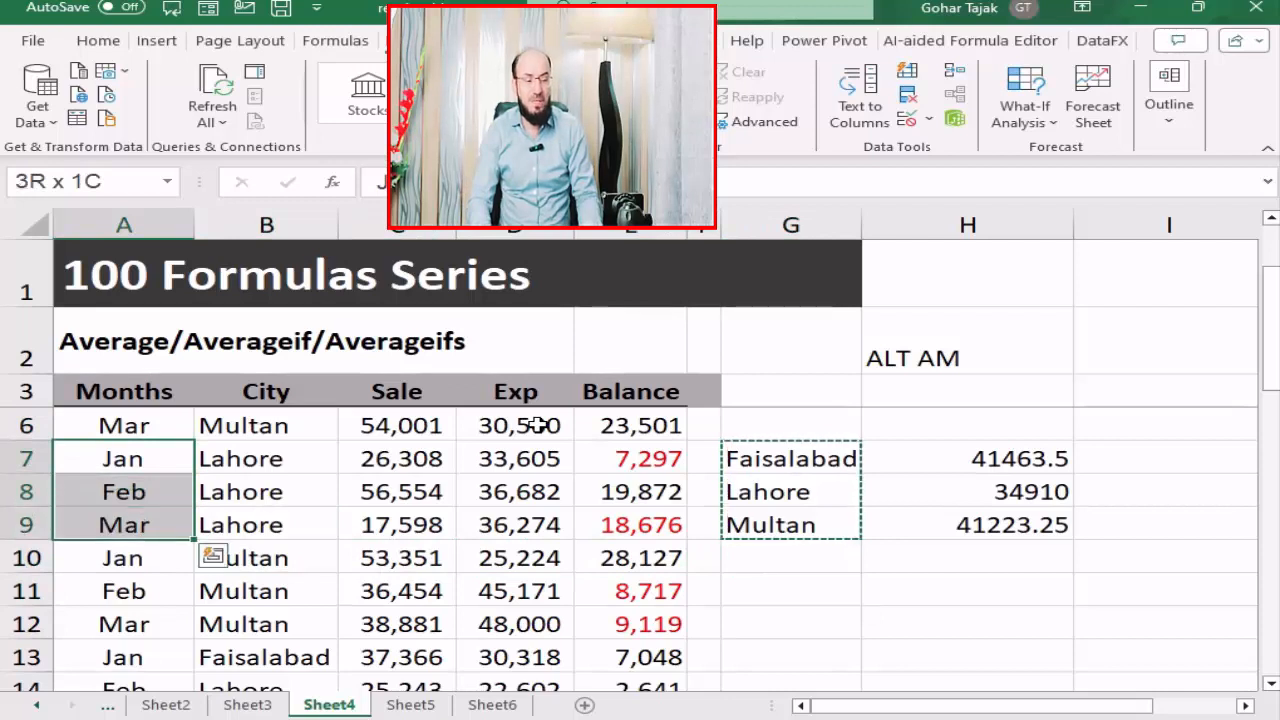
# Step: Paste the copied months into Sheet5 as transposed column headings starting at B1, using Paste Special with Transpose
pyautogui.hotkey('ctrl', 'pagedown')
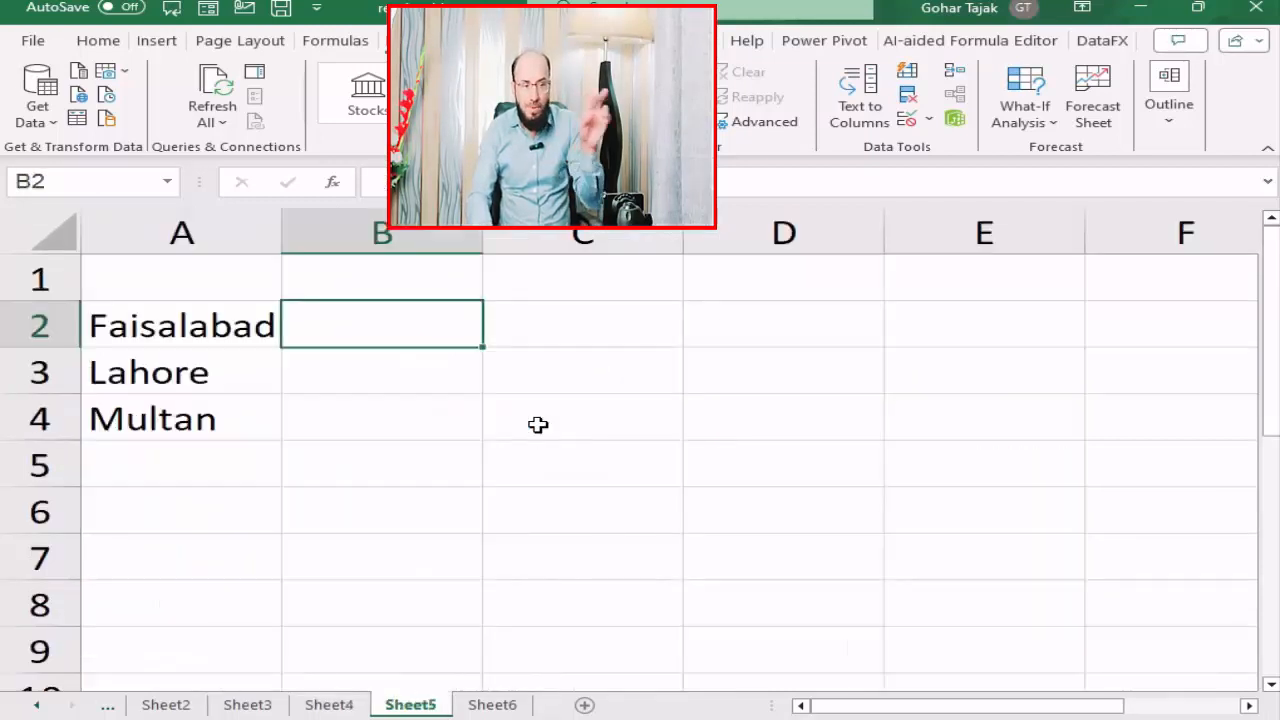
pyautogui.press('Up')
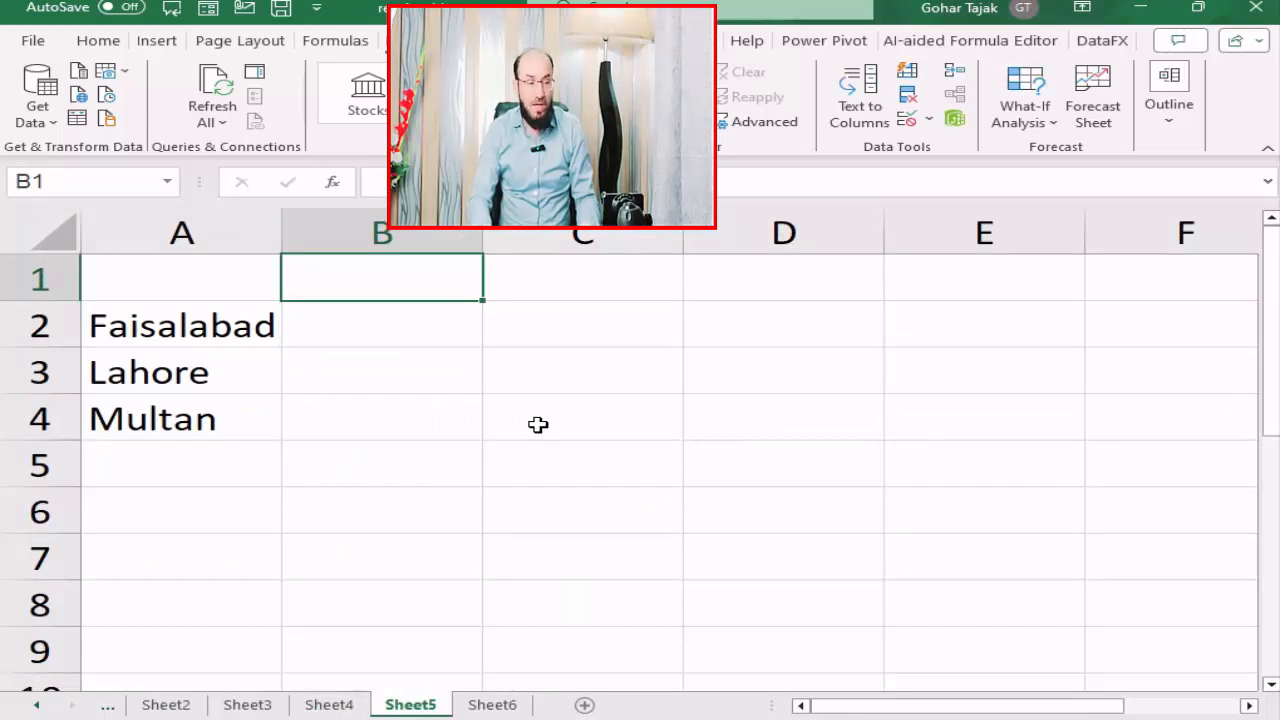
pyautogui.hotkey('ctrl', 'alt', 'v')
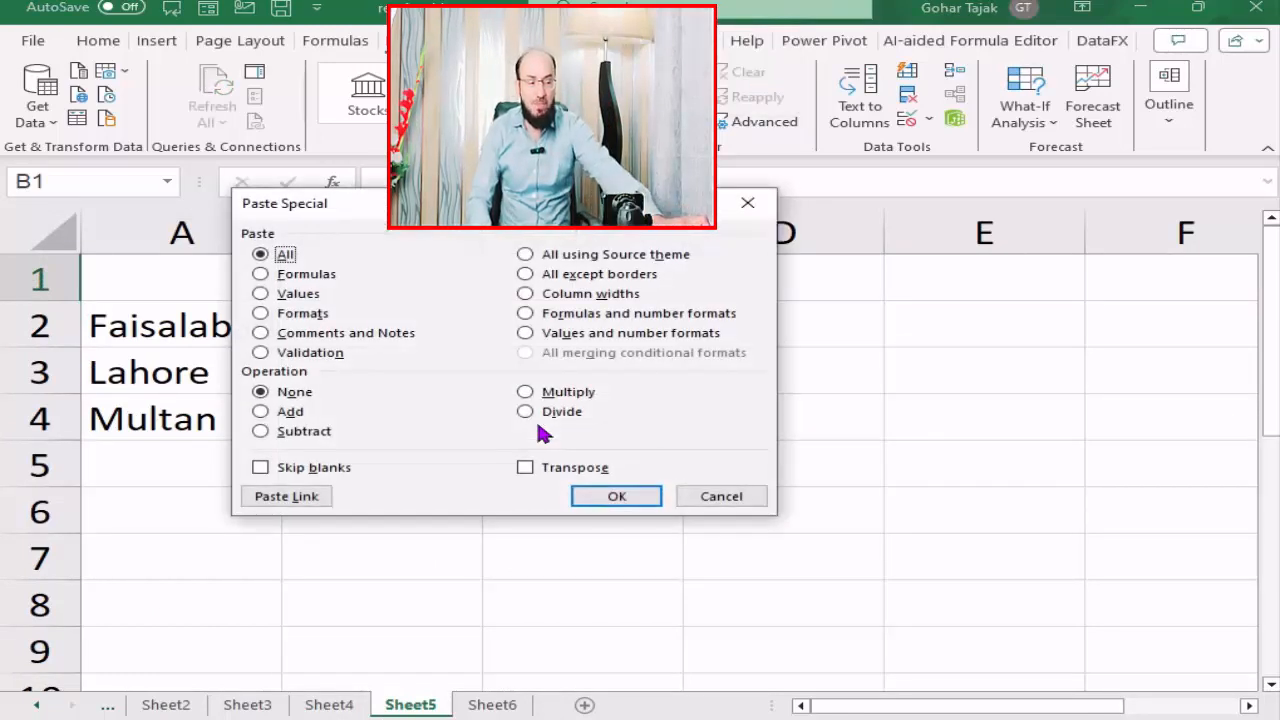
pyautogui.click(528, 469)
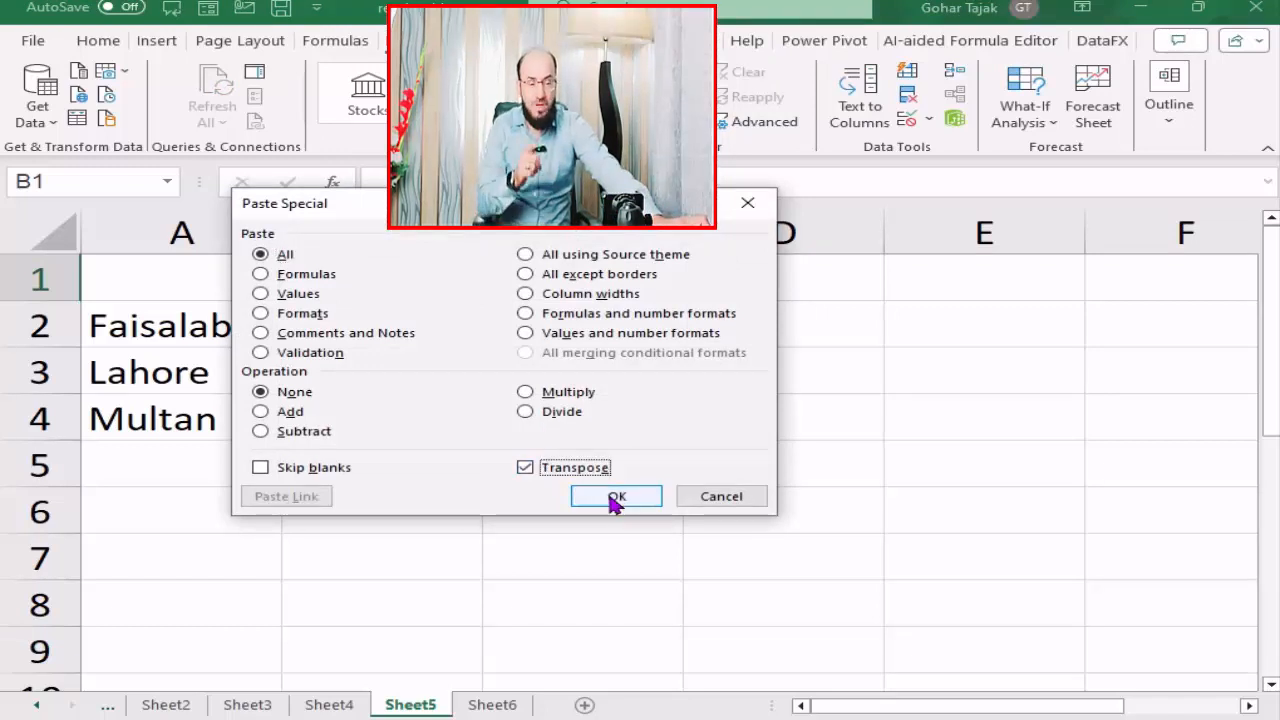
pyautogui.click(614, 498)
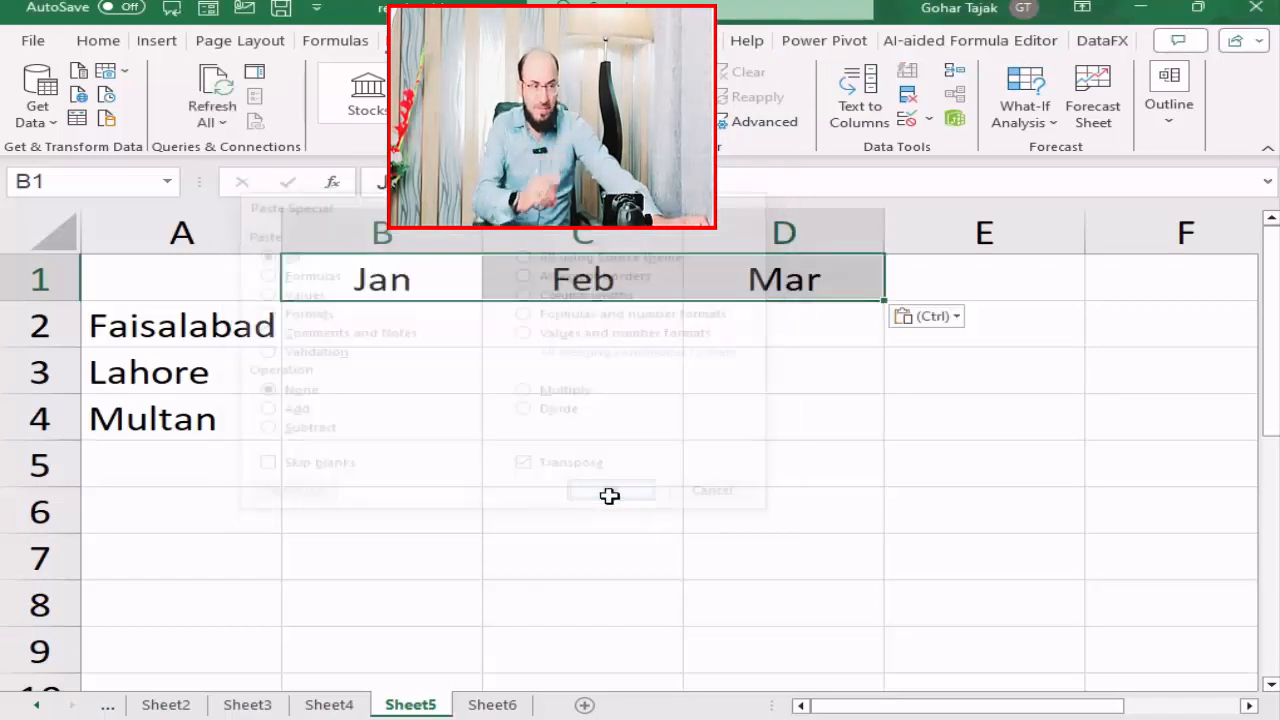
pyautogui.moveTo(585, 298); pyautogui.dragTo(594, 294)
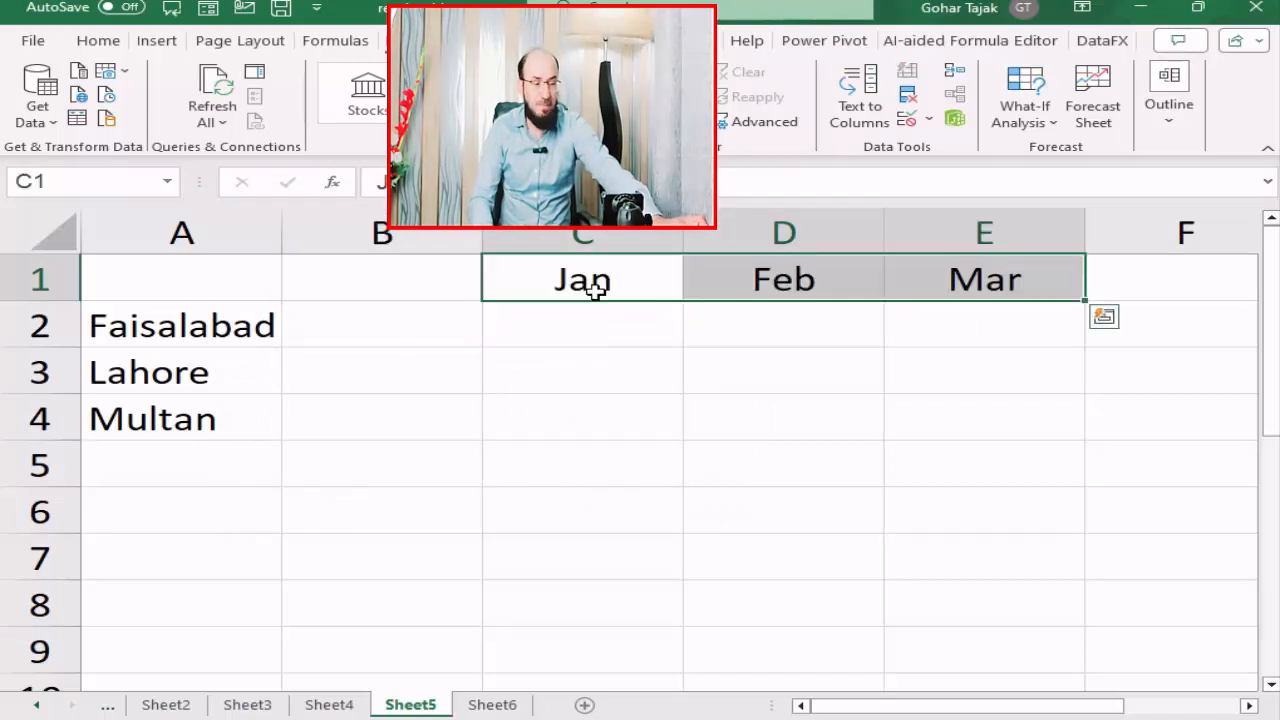
pyautogui.hotkey('ctrl', 'z')
# Step: Compare the vertical Months column on Sheet4 with the transposed headings on Sheet5 and review the city-by-month grid
pyautogui.click(335, 704)
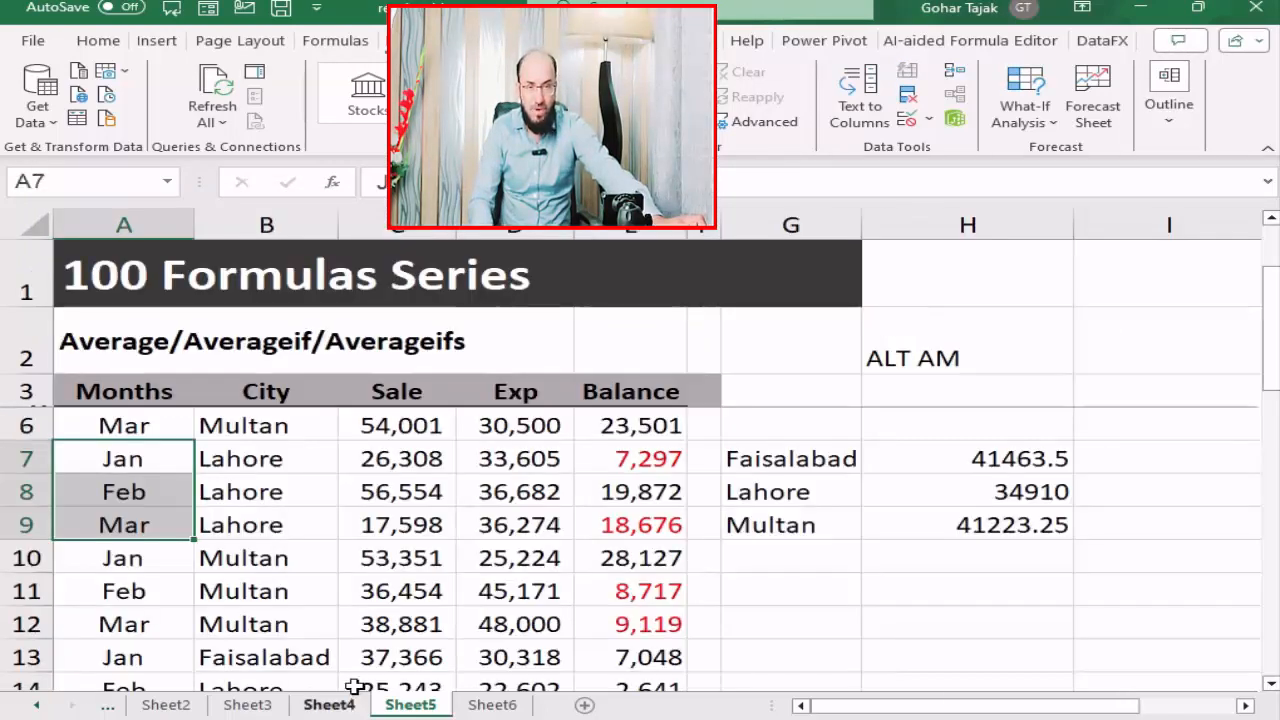
pyautogui.moveTo(150, 425); pyautogui.dragTo(169, 599)
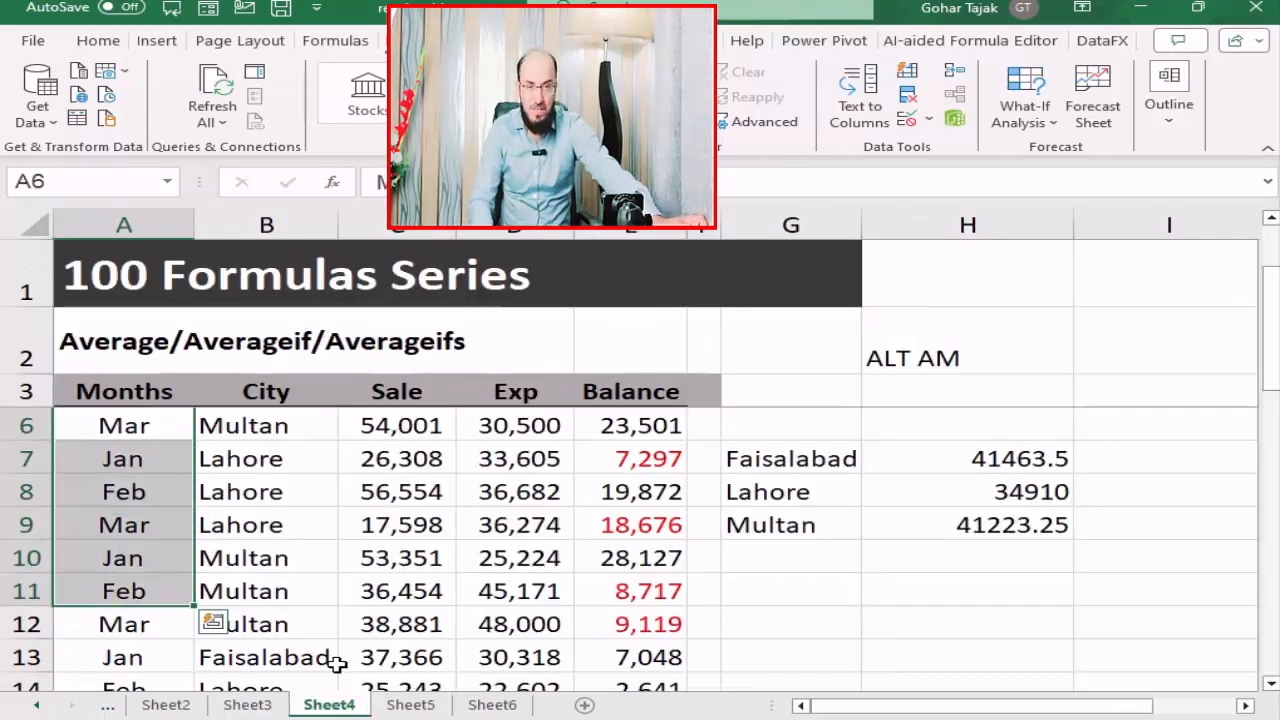
pyautogui.click(410, 704)
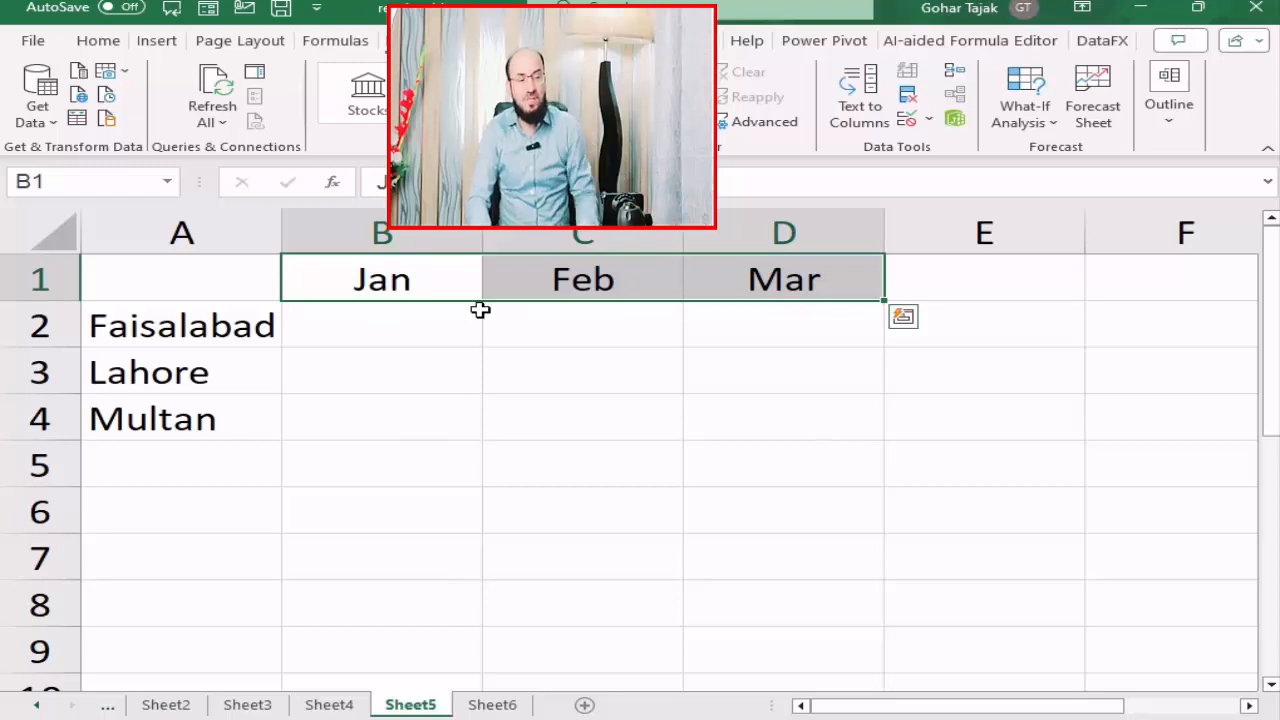
pyautogui.click(415, 323)
pyautogui.press('Left')
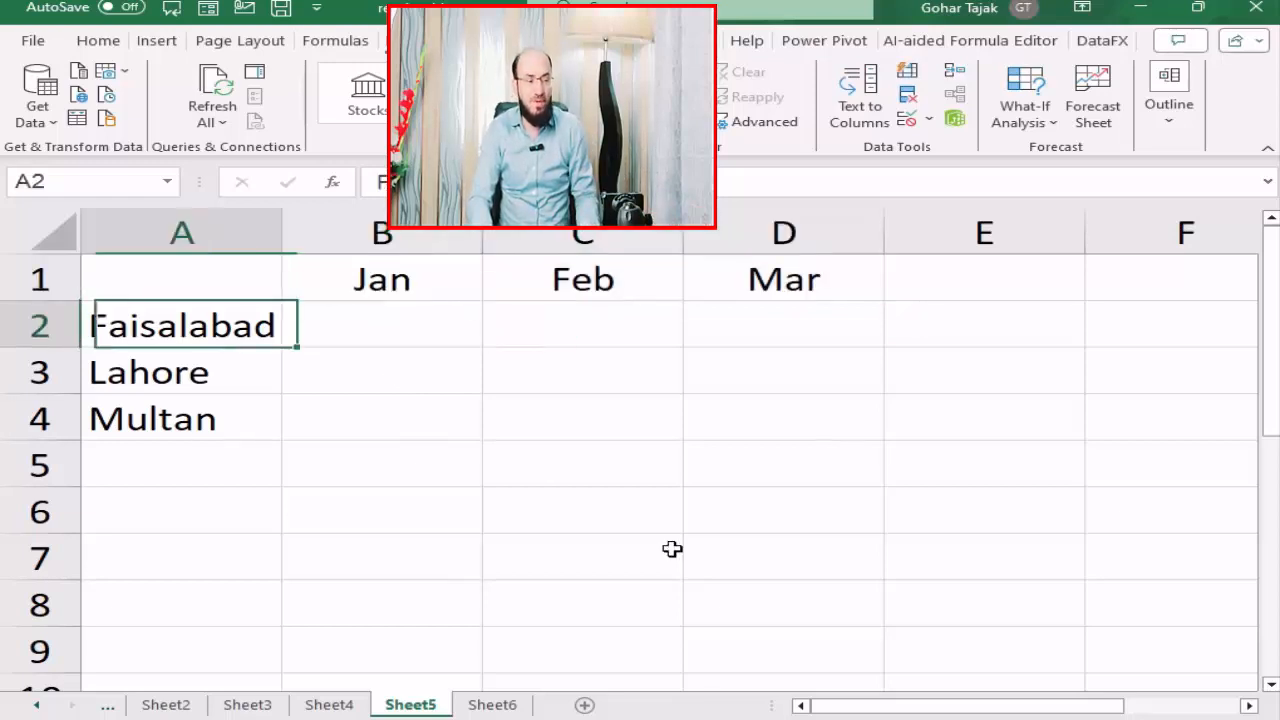
pyautogui.press('Right')
pyautogui.press('Right')
pyautogui.press('Right')
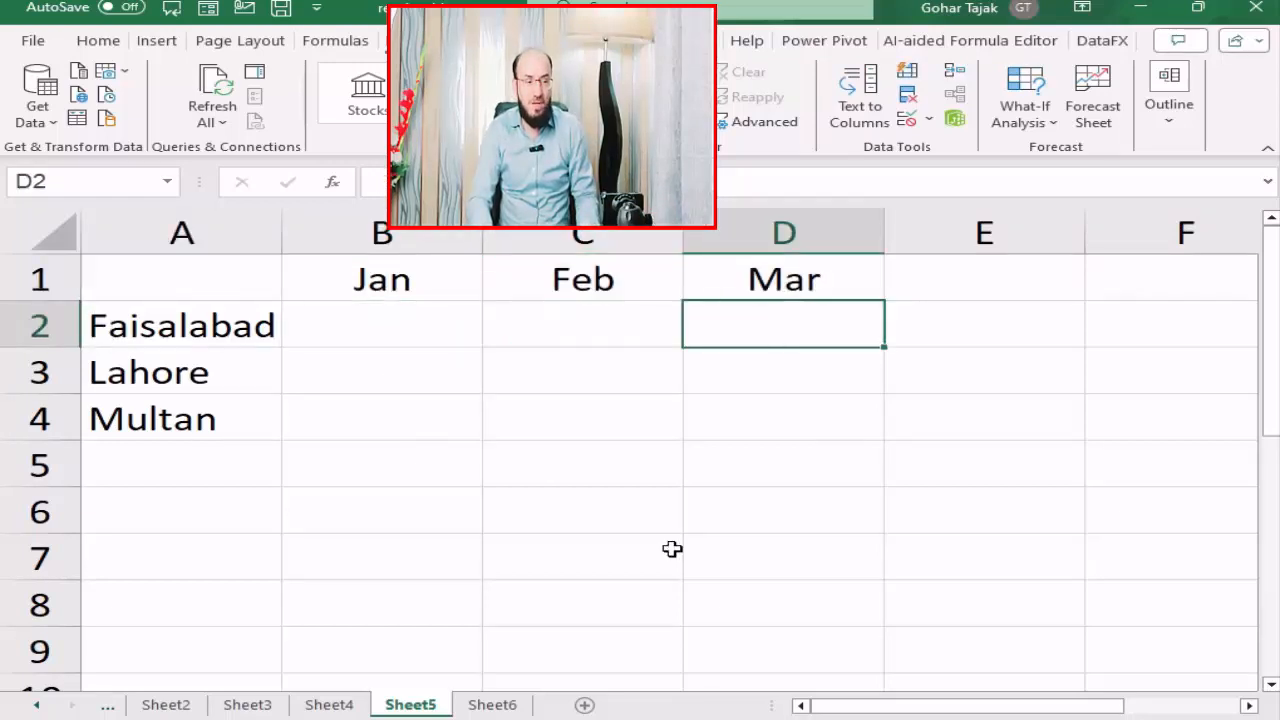
pyautogui.press('Left')
pyautogui.press('Left')
pyautogui.press('Down')
pyautogui.press('Right')
pyautogui.press('Right')
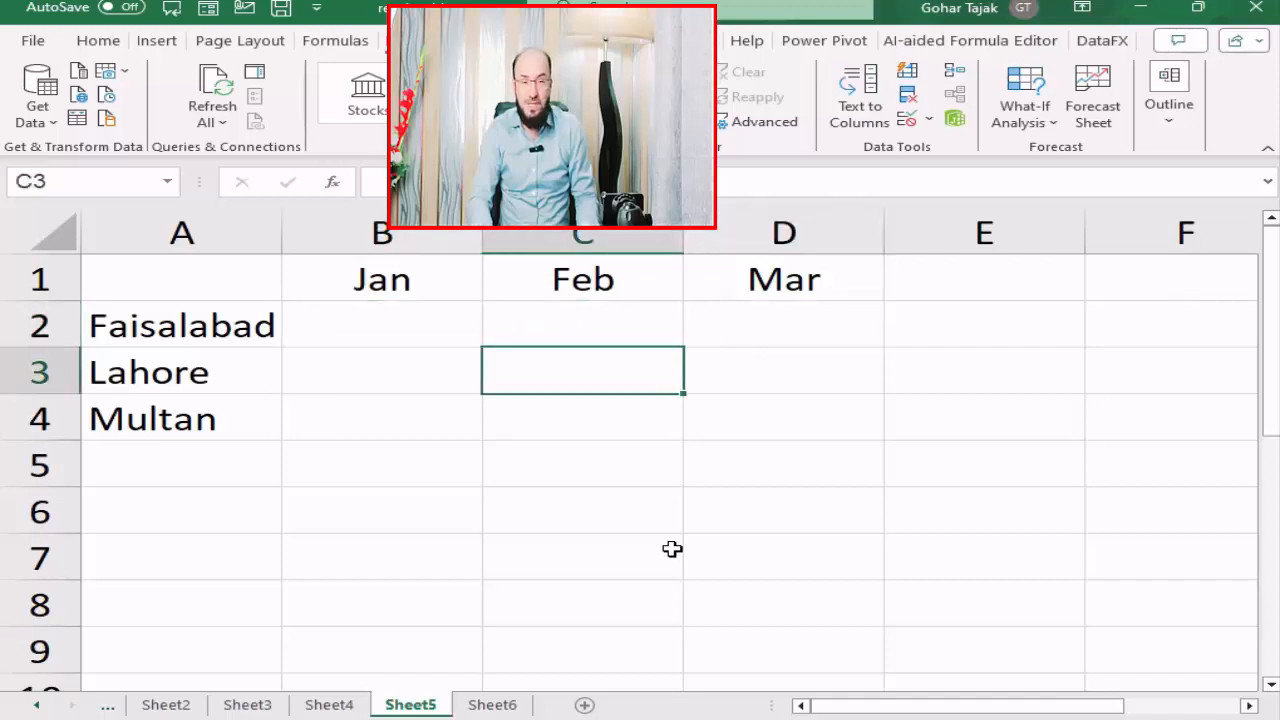
pyautogui.press('Down')
pyautogui.press('Left')
pyautogui.press('Left')
pyautogui.press('Up')
pyautogui.press('Up')
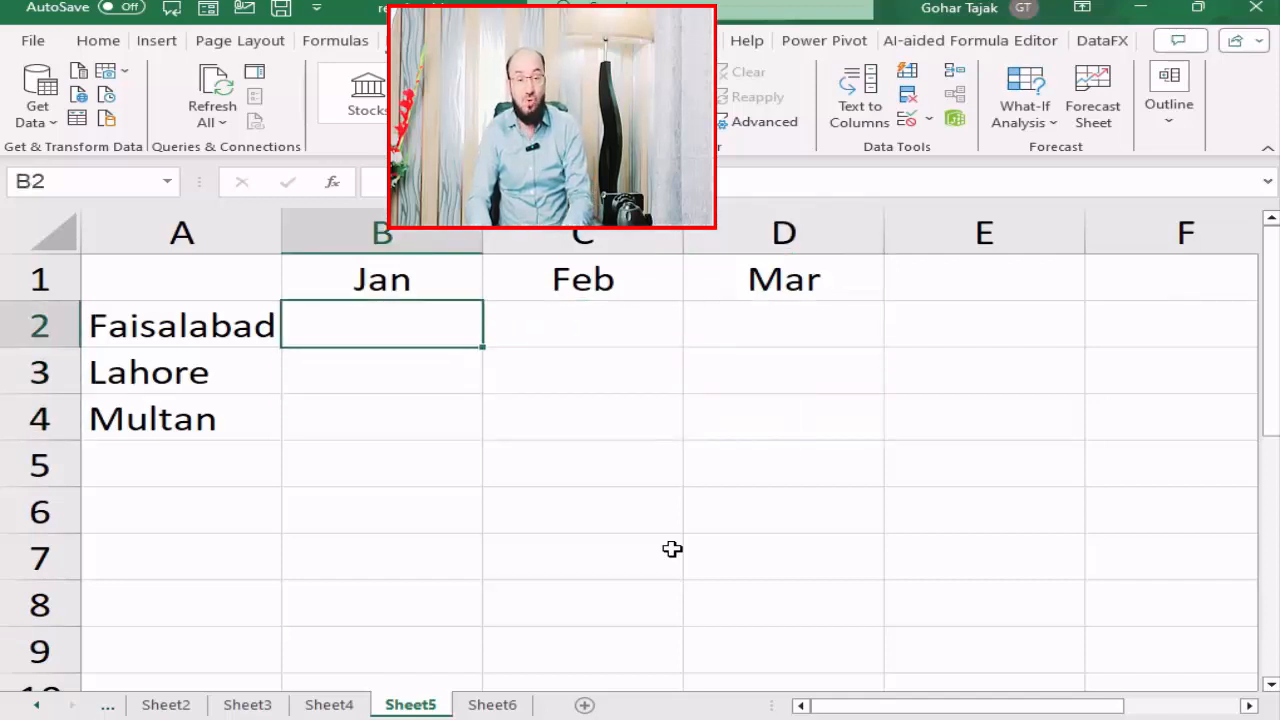
# Step: Begin an AVERAGEIFS formula in B2 of Sheet5 with the Sale values $C$4:$C$30 on Sheet4 as the absolute average range
pyautogui.write('=AVER')
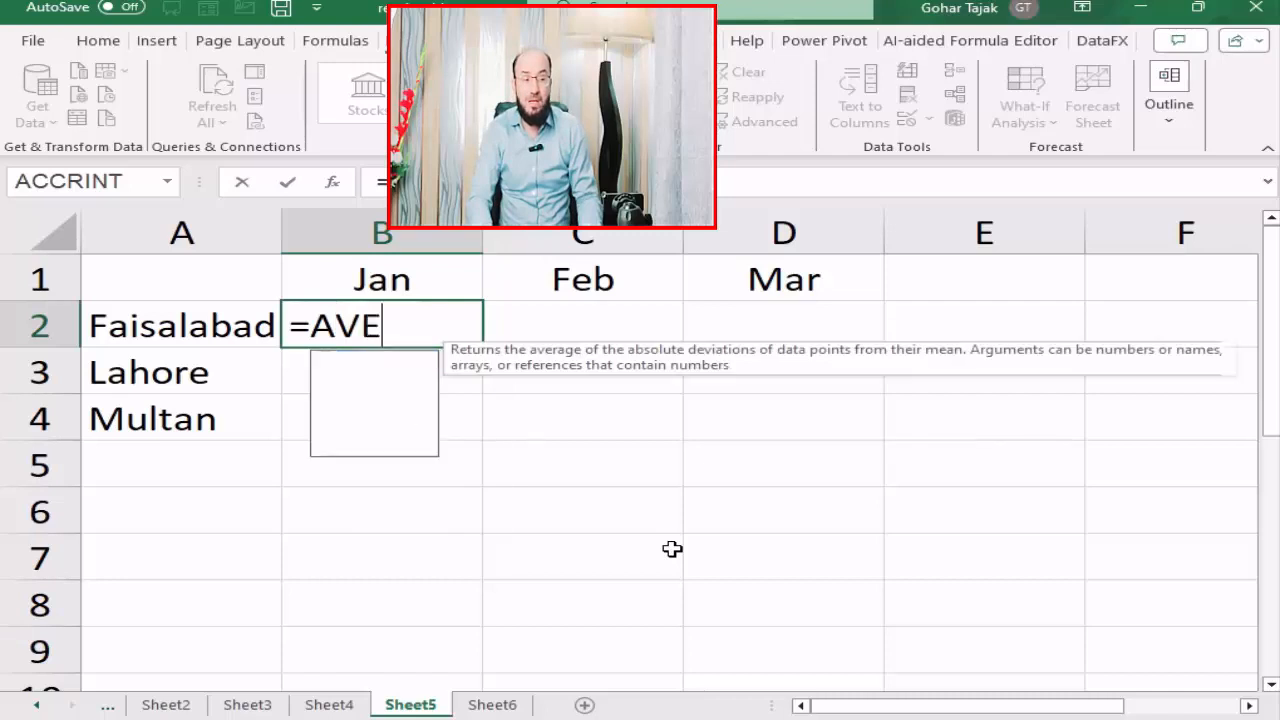
pyautogui.press('Down')
pyautogui.press('Down')
pyautogui.press('Down')
pyautogui.press('Tab')
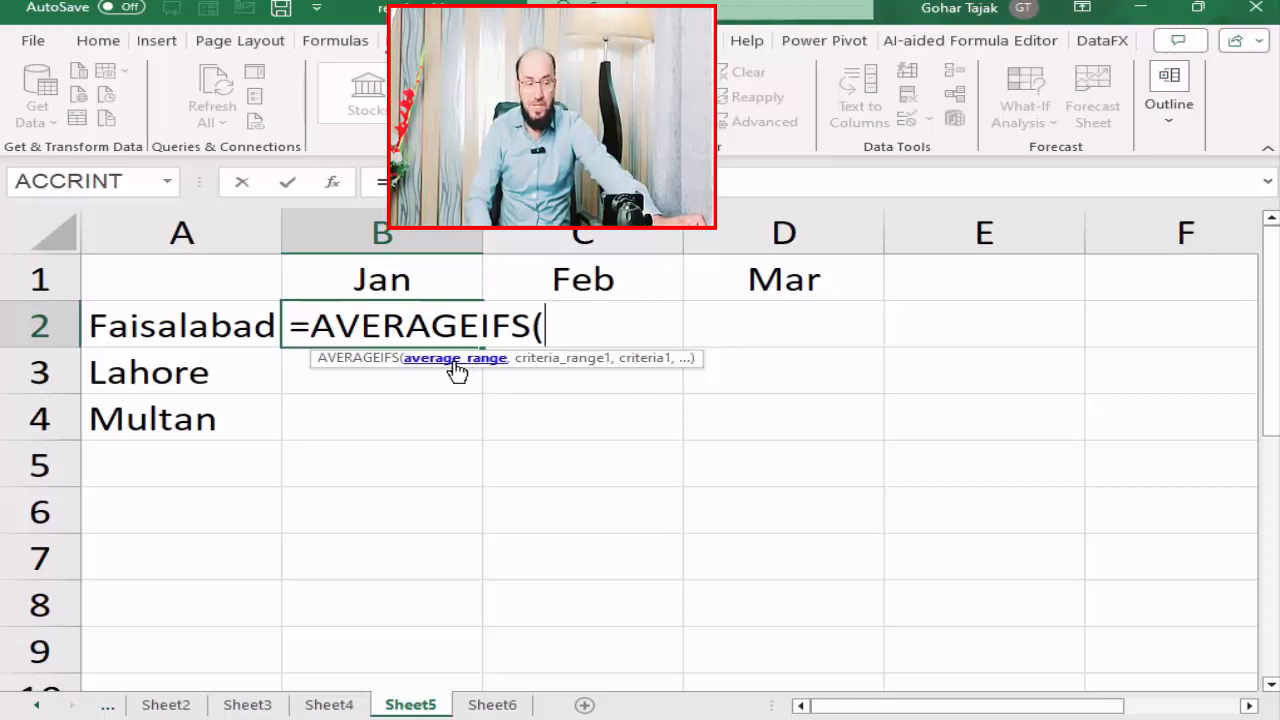
pyautogui.click(333, 706)
pyautogui.press('Right')
pyautogui.press('Right')
pyautogui.scroll(1, 483, 512)
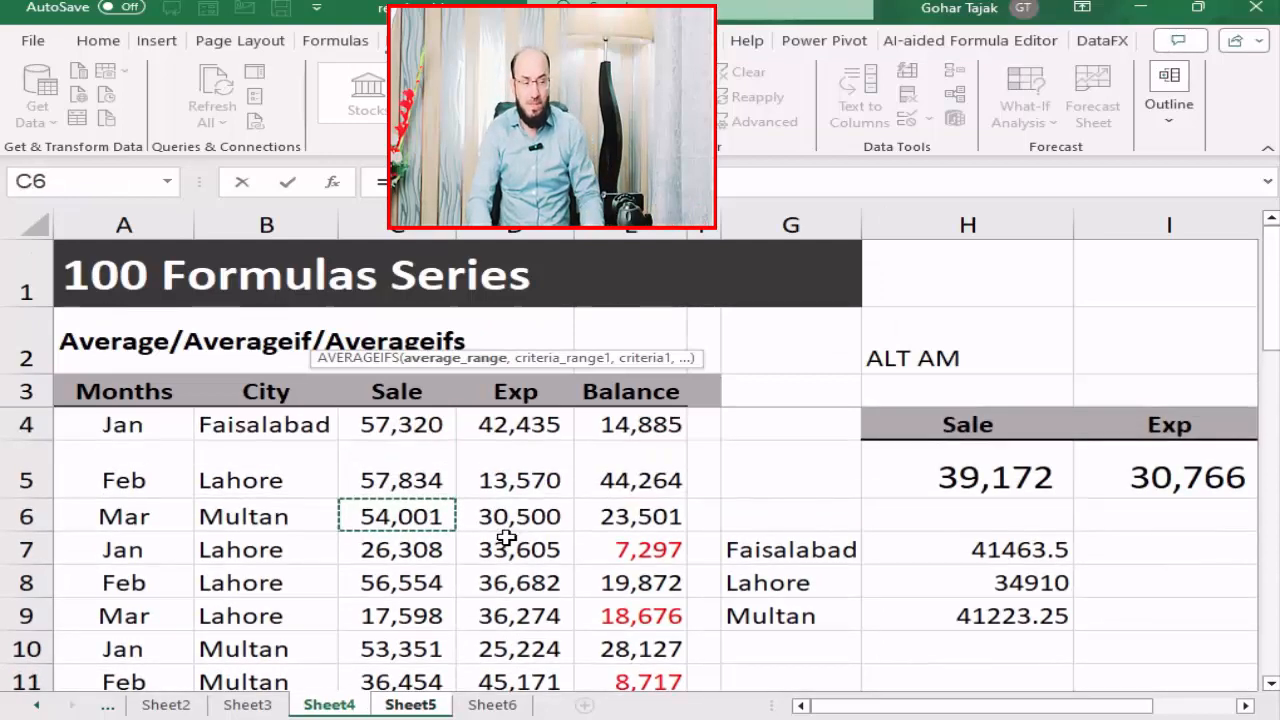
pyautogui.press('Up')
pyautogui.press('Up')
pyautogui.press('Up')
pyautogui.press('Down')
pyautogui.hotkey('ctrl', 'shift', 'Down')
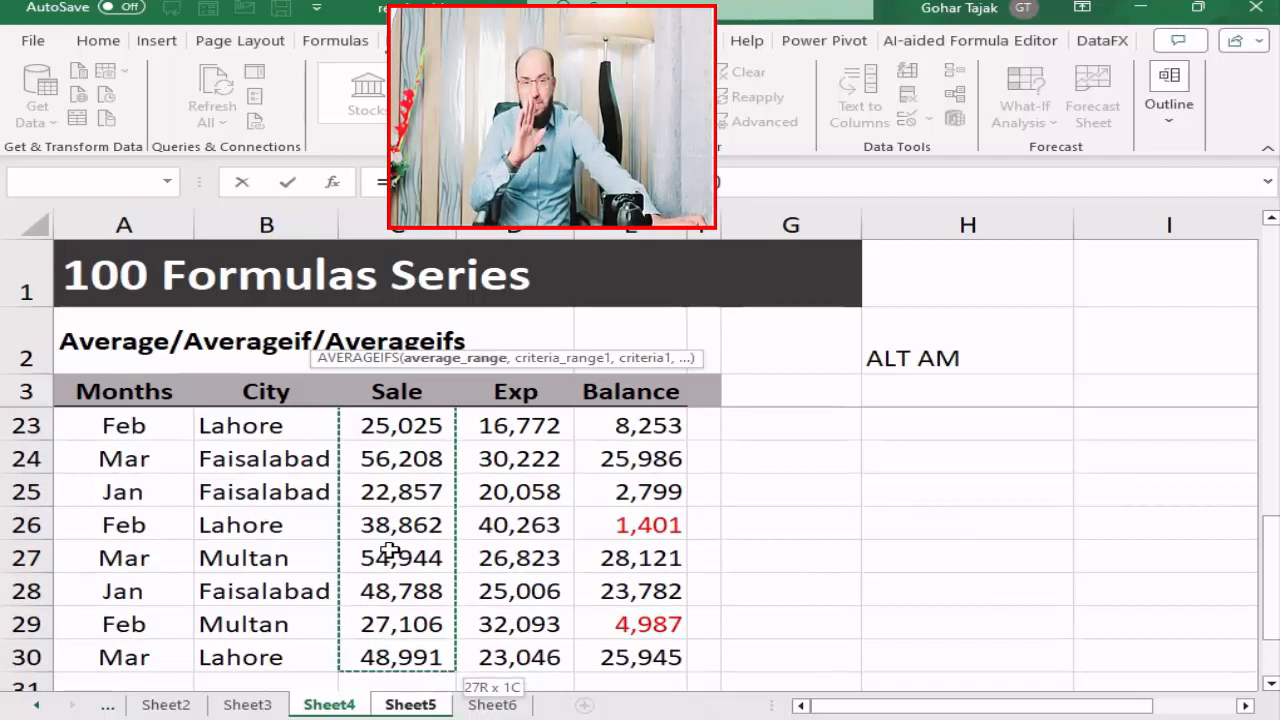
pyautogui.press('F4')
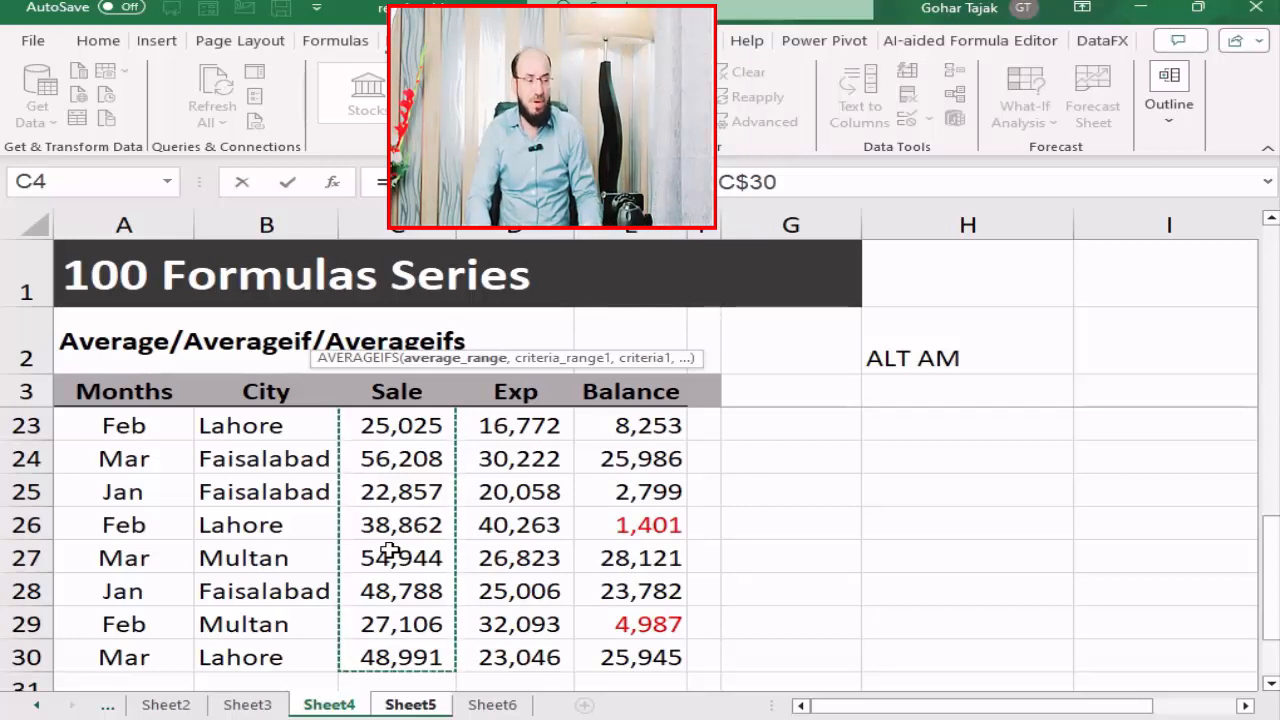
# Step: Add the City values B4:B30 on Sheet4 as the first criteria range of the AVERAGEIFS formula
pyautogui.press('F2')
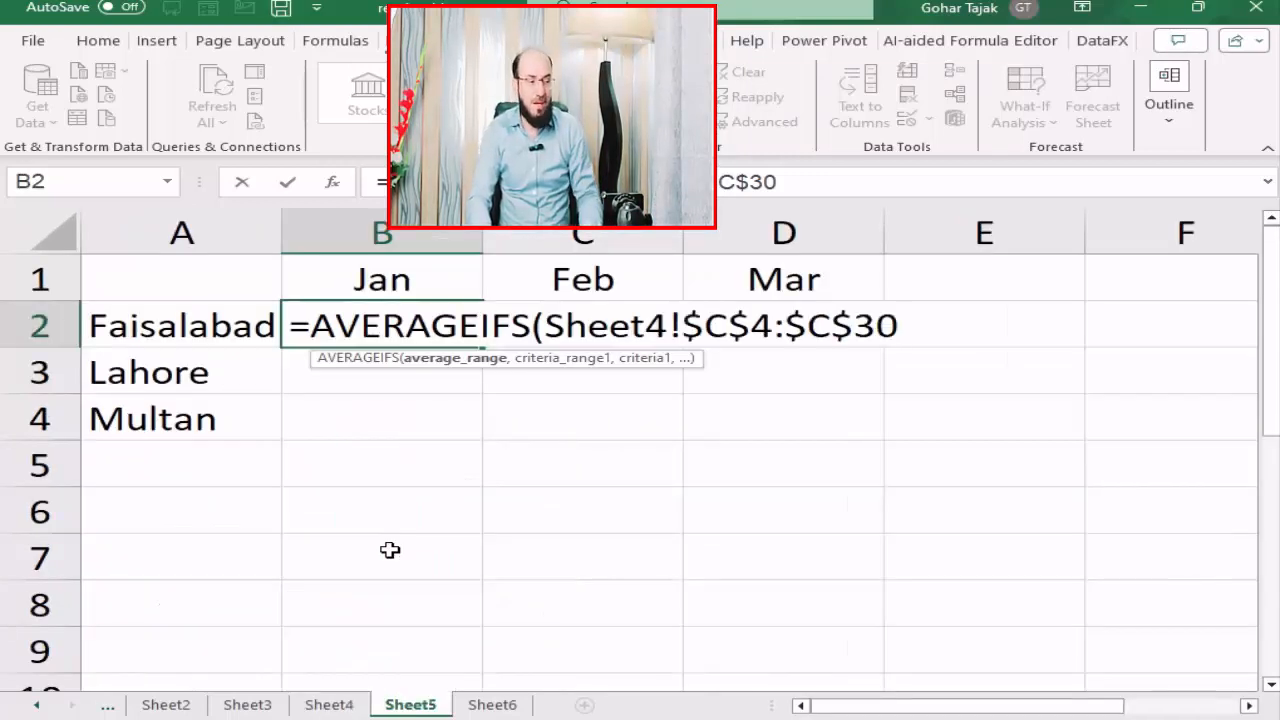
pyautogui.write(',')
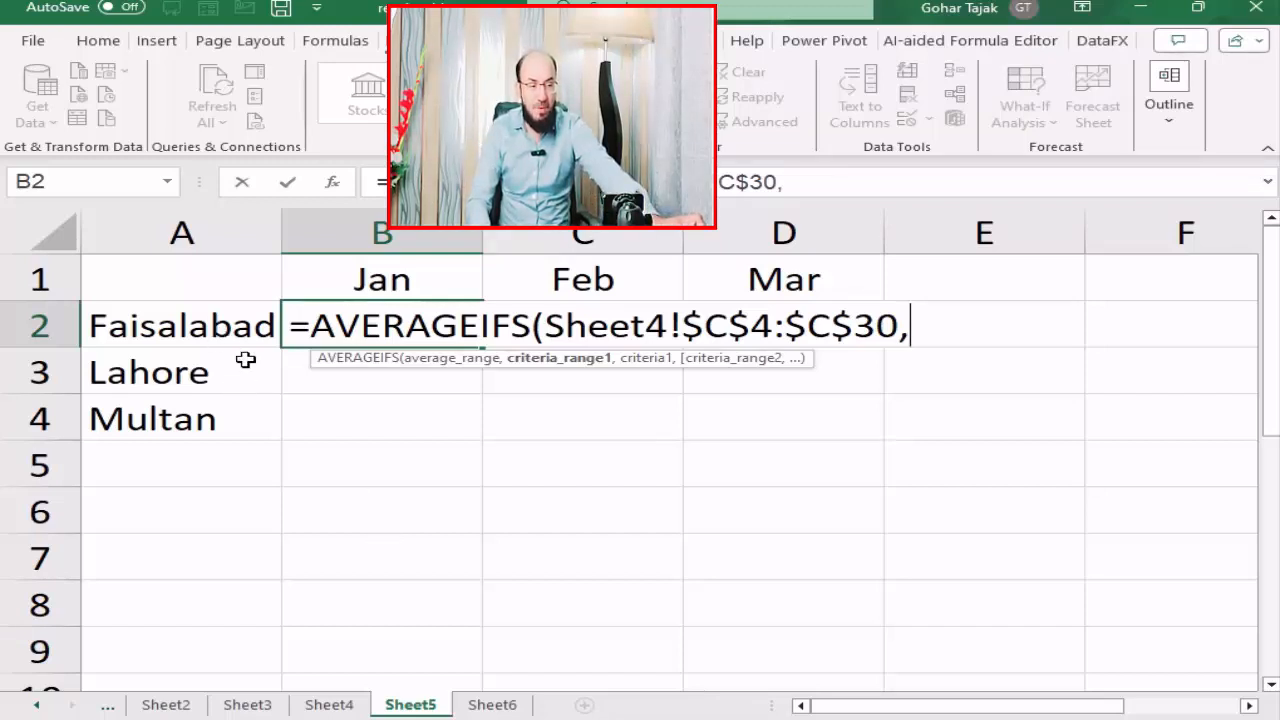
pyautogui.click(338, 704)
pyautogui.click(167, 428)
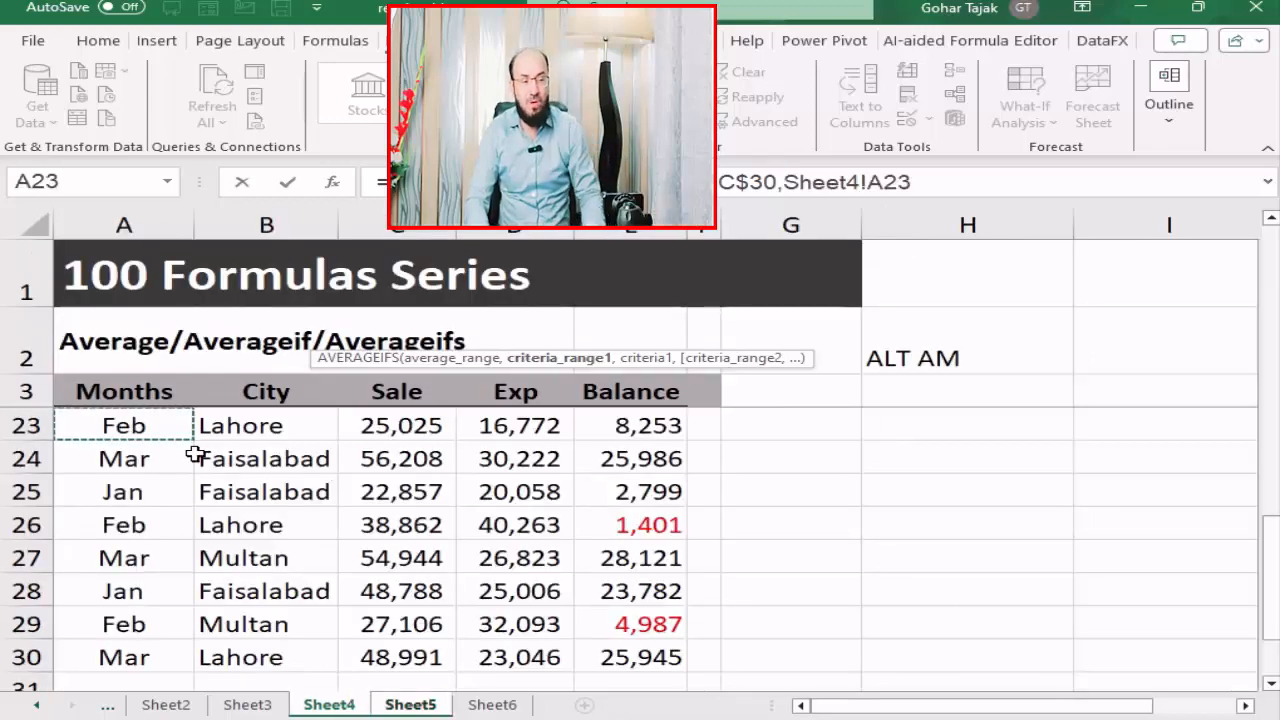
pyautogui.click(232, 426)
pyautogui.scroll(5, 265, 477)
pyautogui.hotkey('ctrl', 'Up')
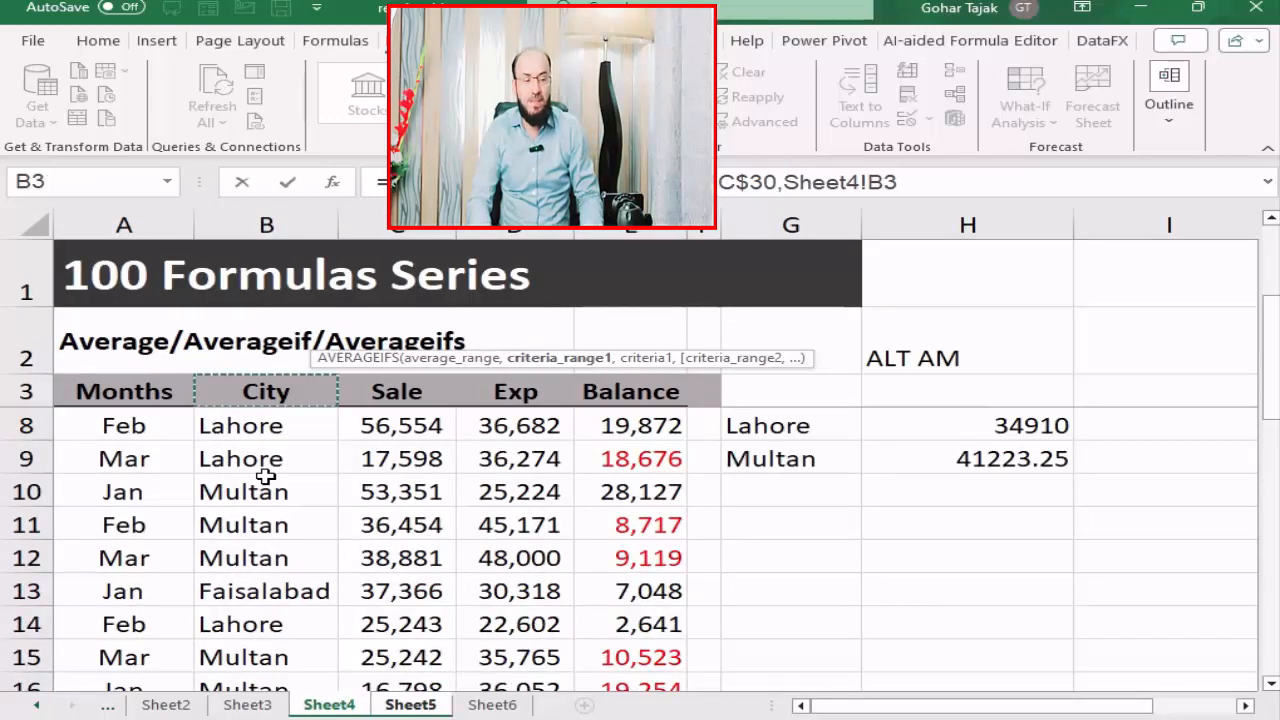
pyautogui.press('Down')
pyautogui.hotkey('ctrl', 'shift', 'Down')
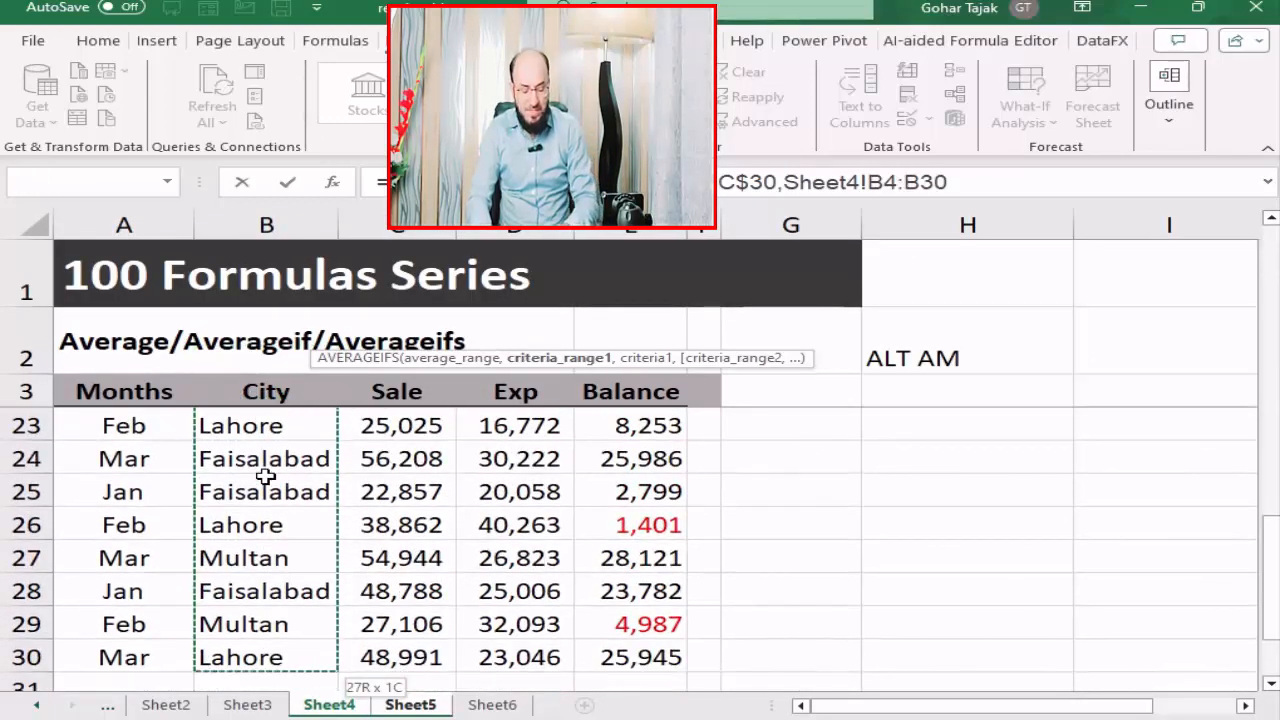
pyautogui.write(',')
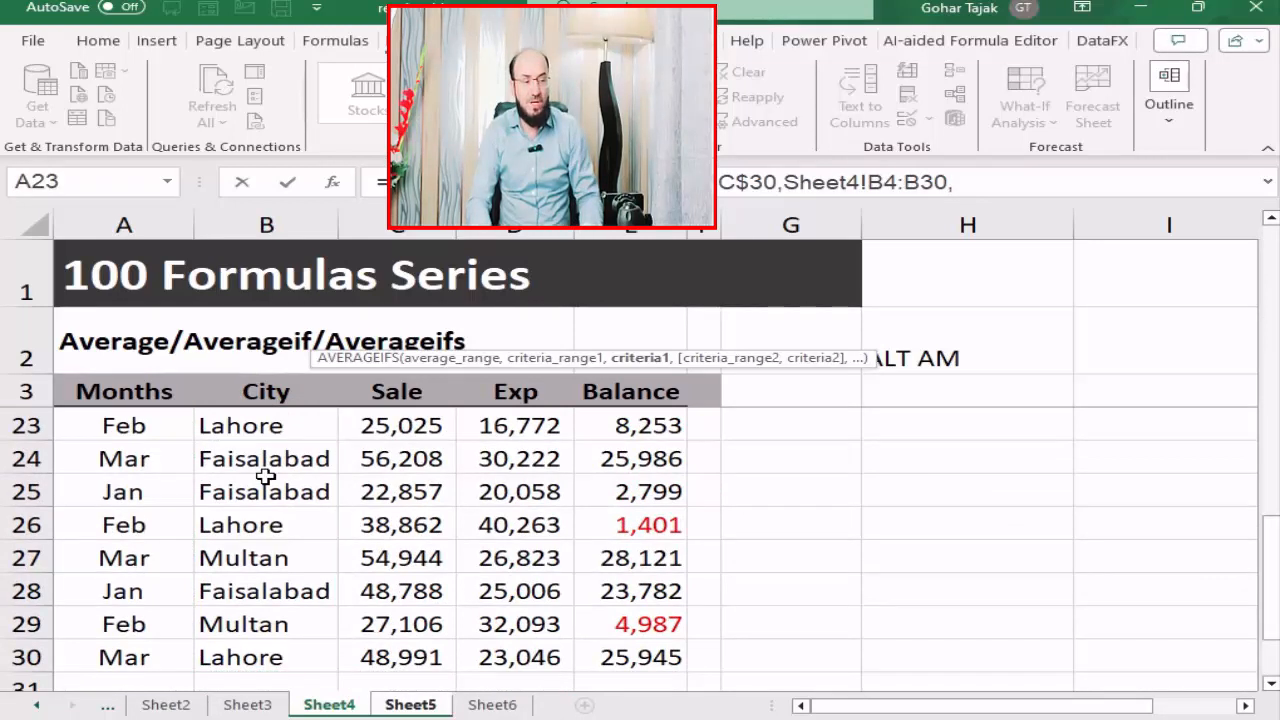
# Step: Use Faisalabad in A2 of Sheet5 as the first criterion and make the City range absolute as $B$4:$B$30
pyautogui.hotkey('ctrl', 'pagedown')
pyautogui.press('Left')
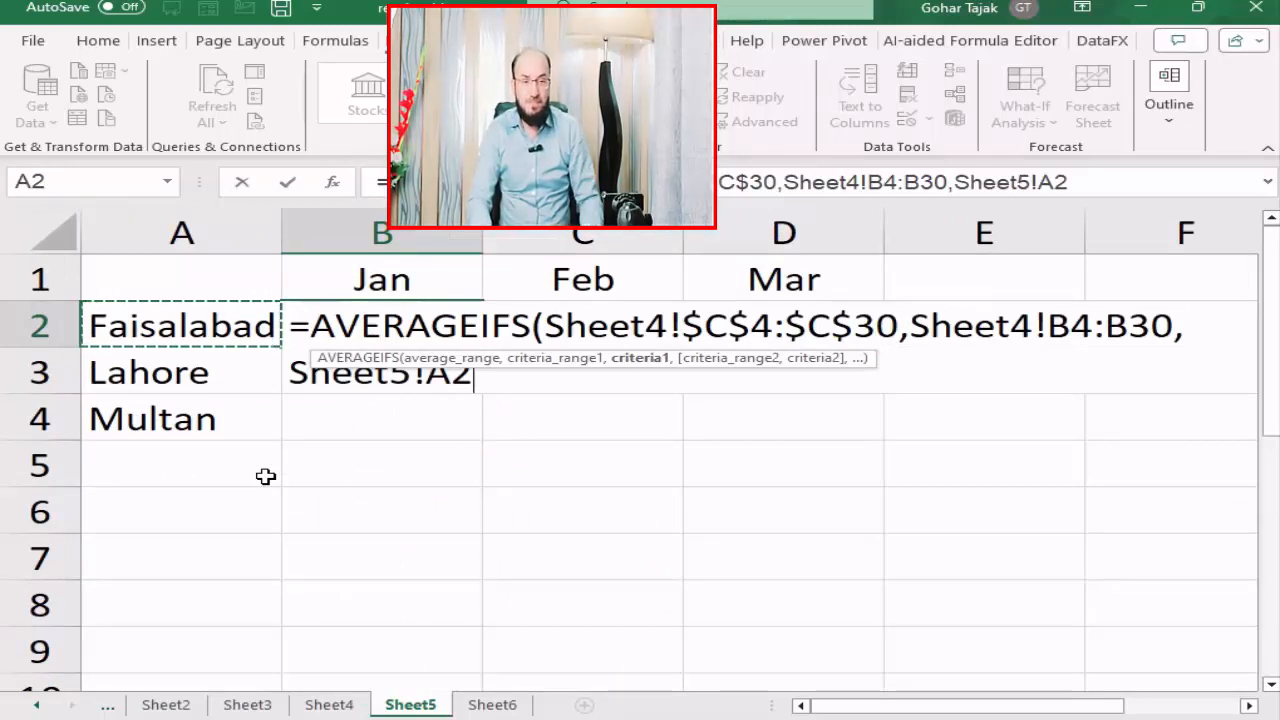
pyautogui.write(',')
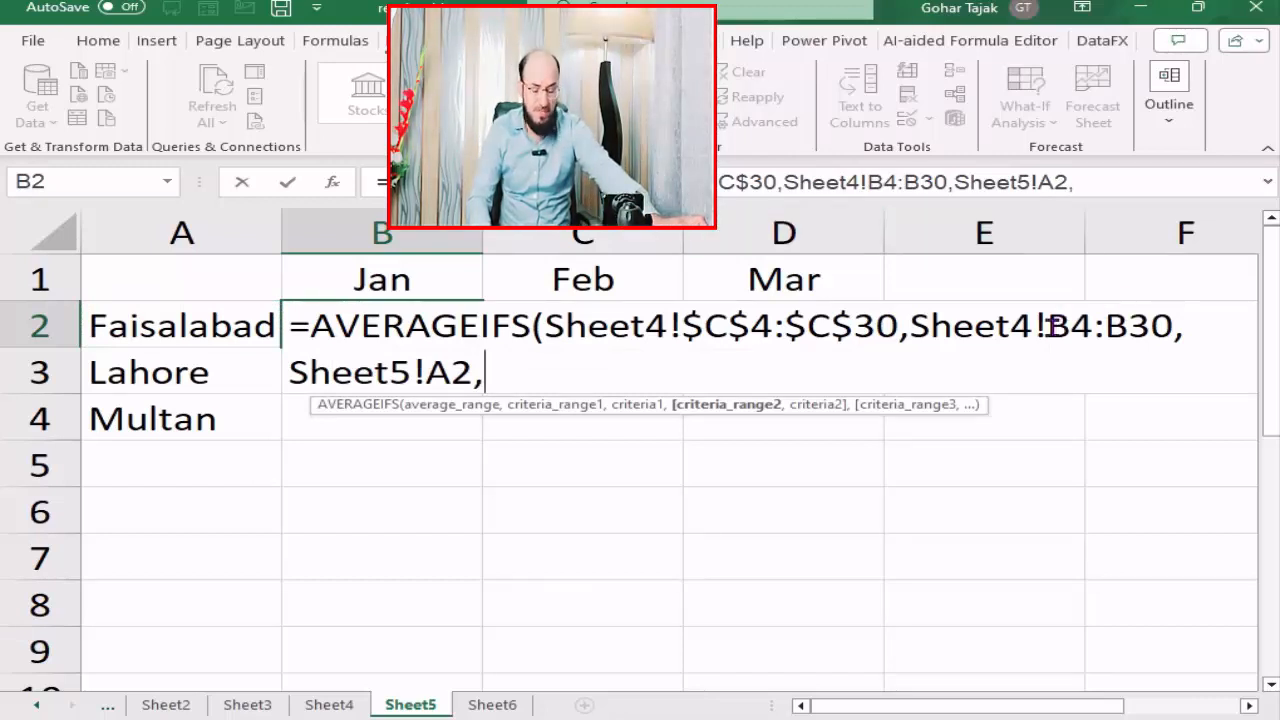
pyautogui.moveTo(1050, 326); pyautogui.dragTo(1174, 326)
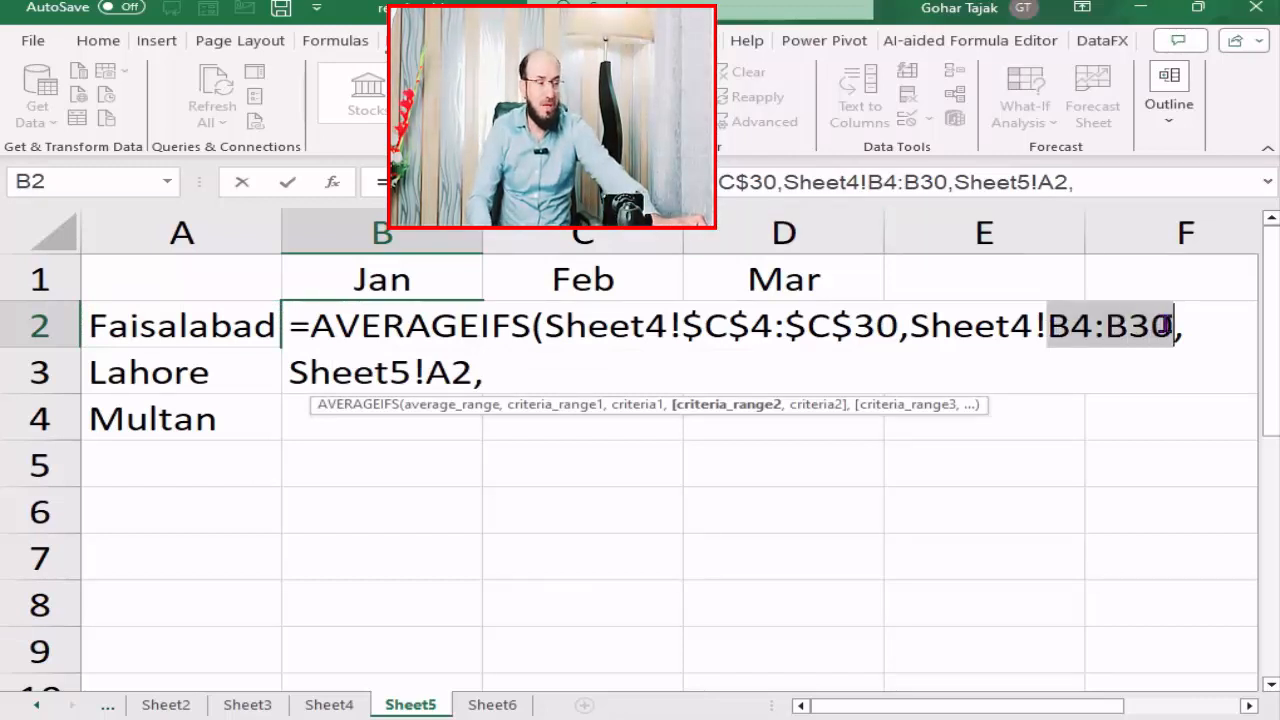
pyautogui.press('F4')
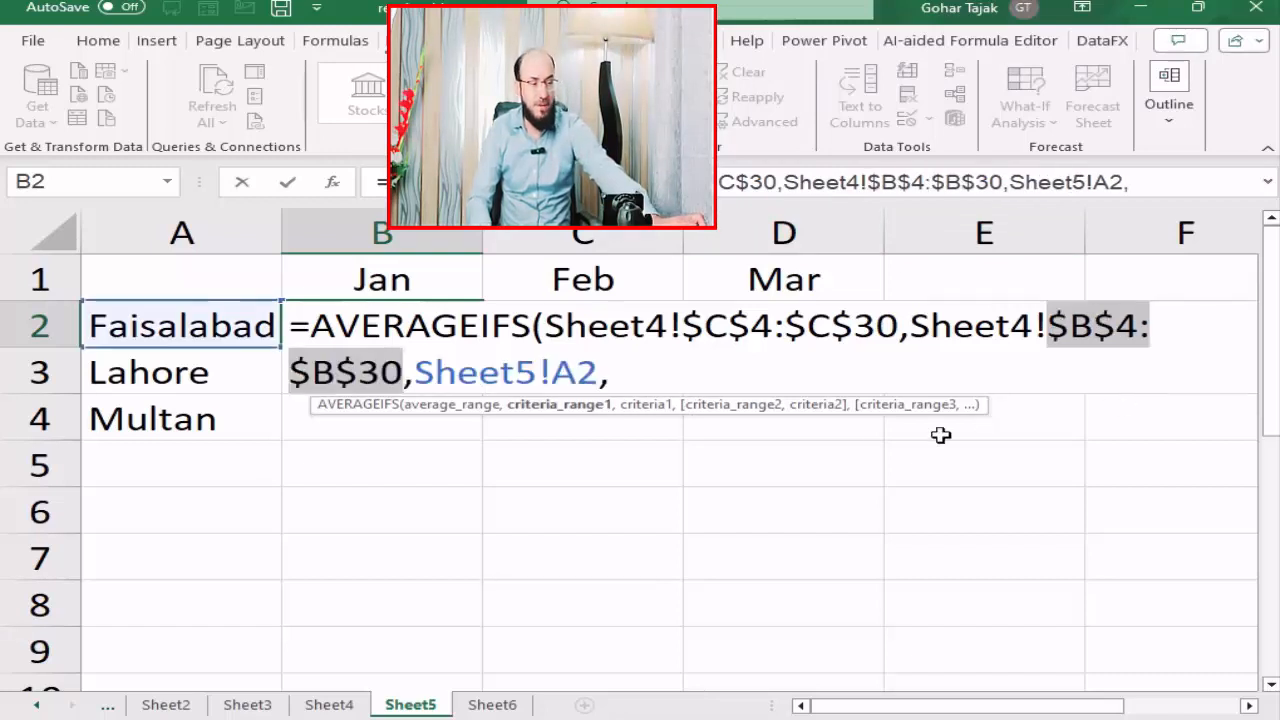
pyautogui.click(636, 370)
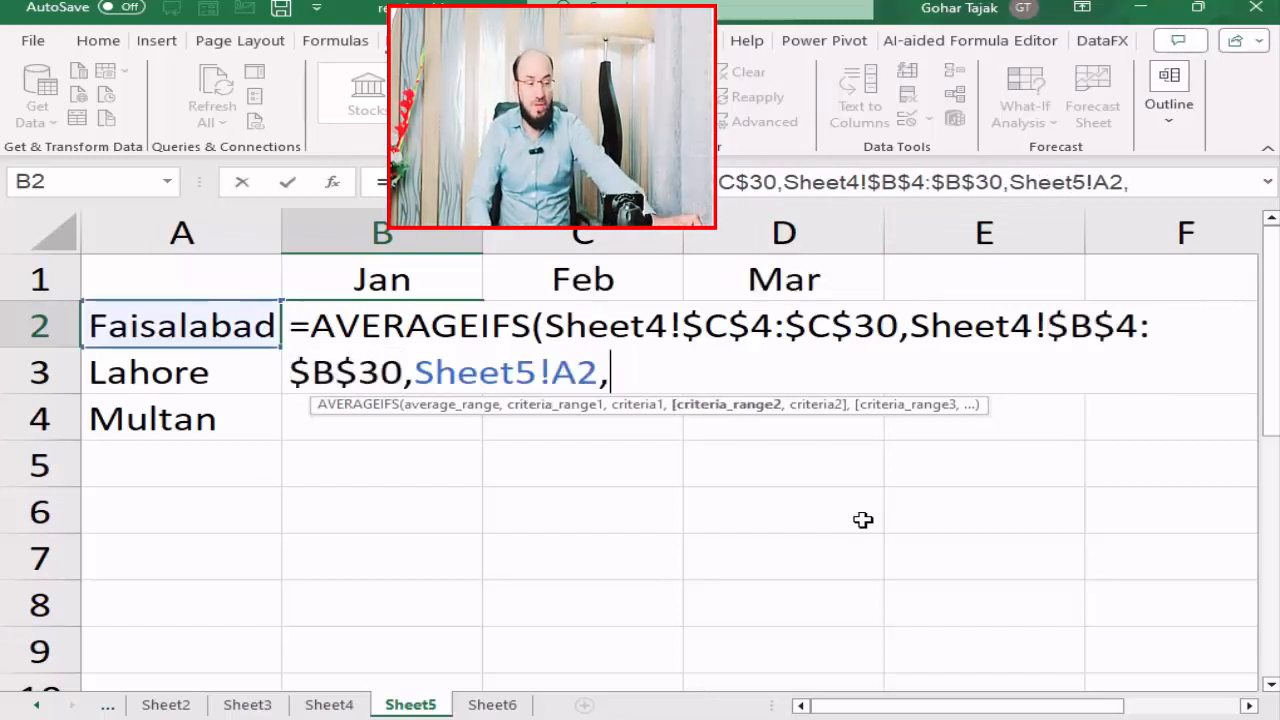
# Step: Add the Months values on Sheet4 as the second criteria range, made absolute as $A$4:$A$30
pyautogui.click(330, 704)
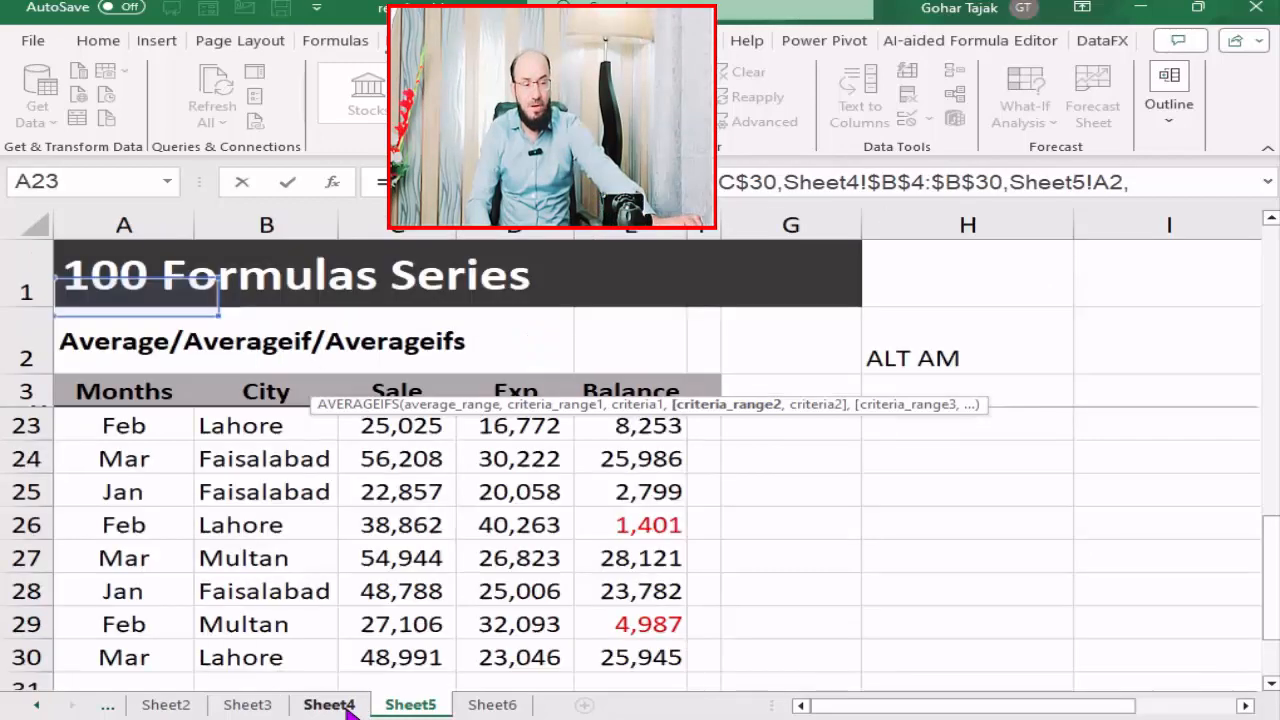
pyautogui.scroll(7, 185, 480)
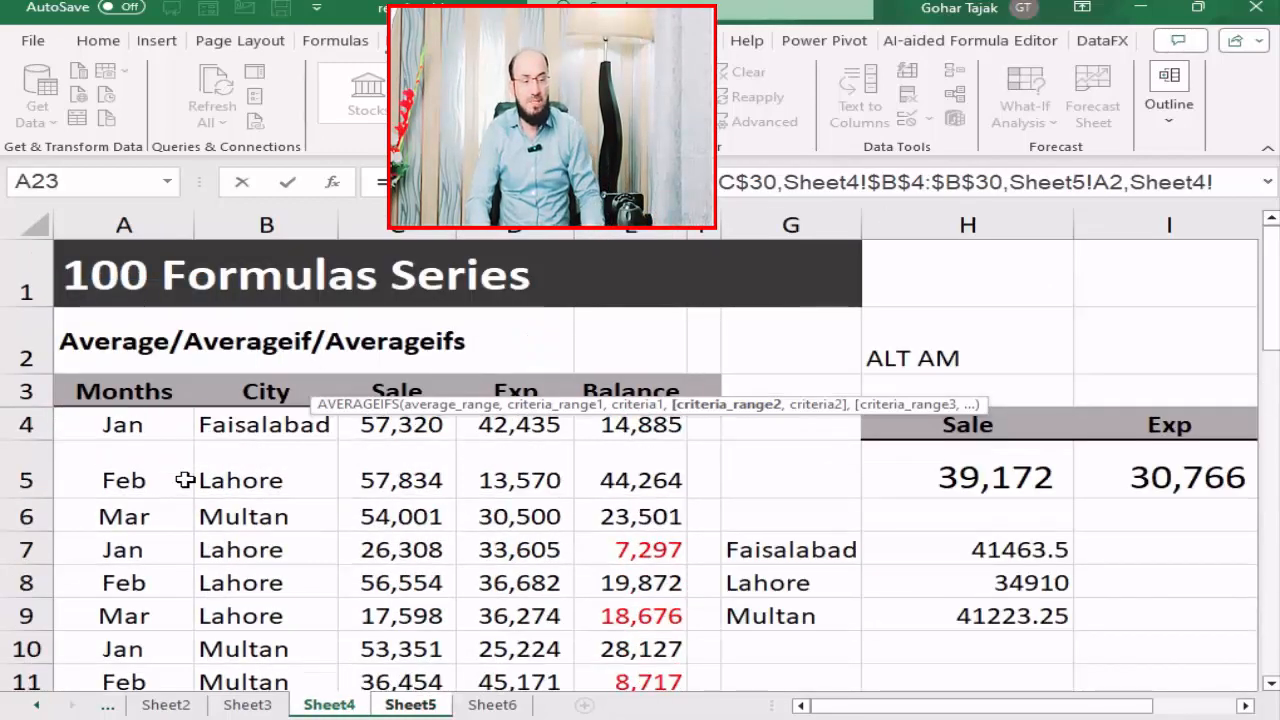
pyautogui.hotkey('ctrl', 'Up')
pyautogui.press('Down')
pyautogui.press('Down')
pyautogui.press('Down')
pyautogui.press('Down')
pyautogui.press('Up')
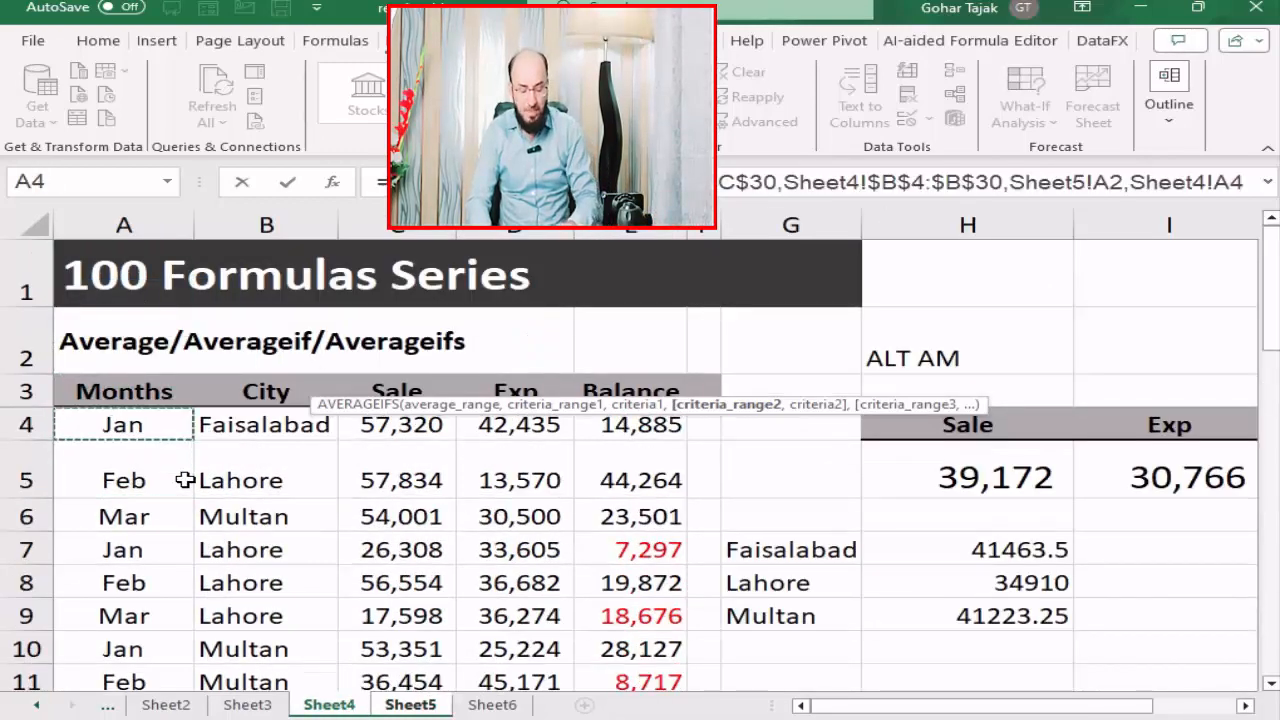
pyautogui.hotkey('ctrl', 'shift', 'Down')
pyautogui.write(',')
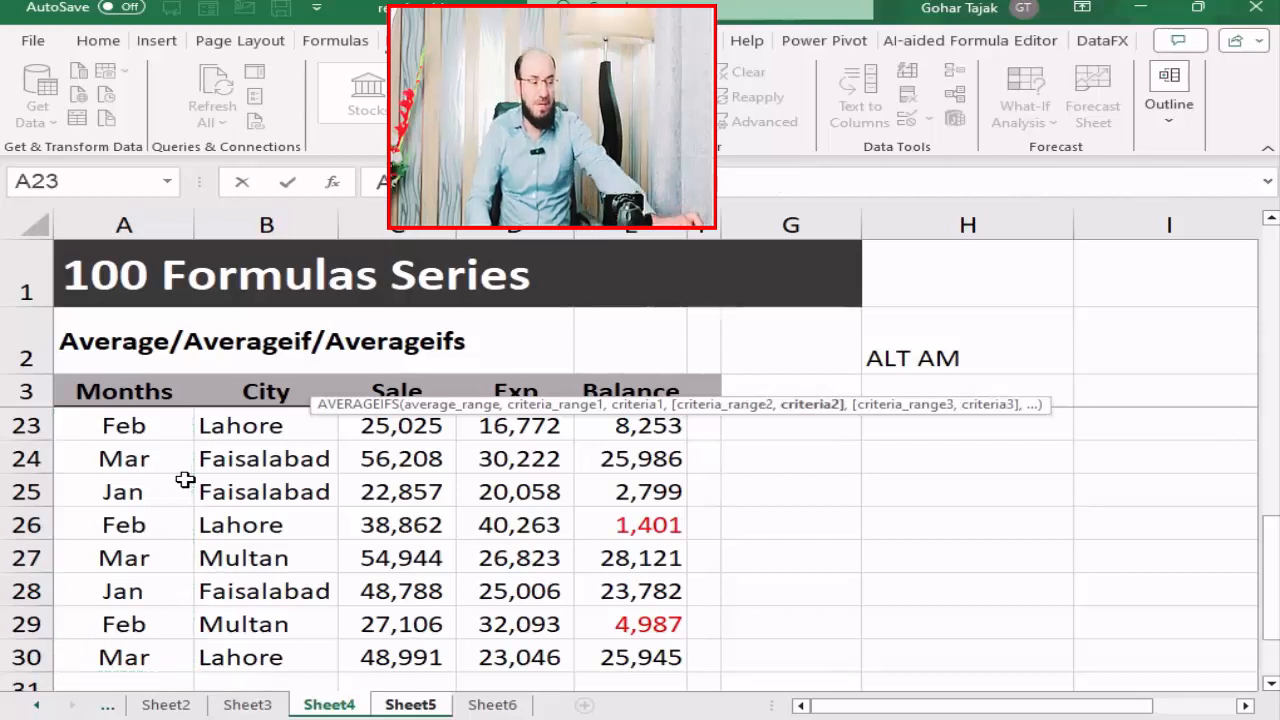
pyautogui.hotkey('ctrl', 'pagedown')
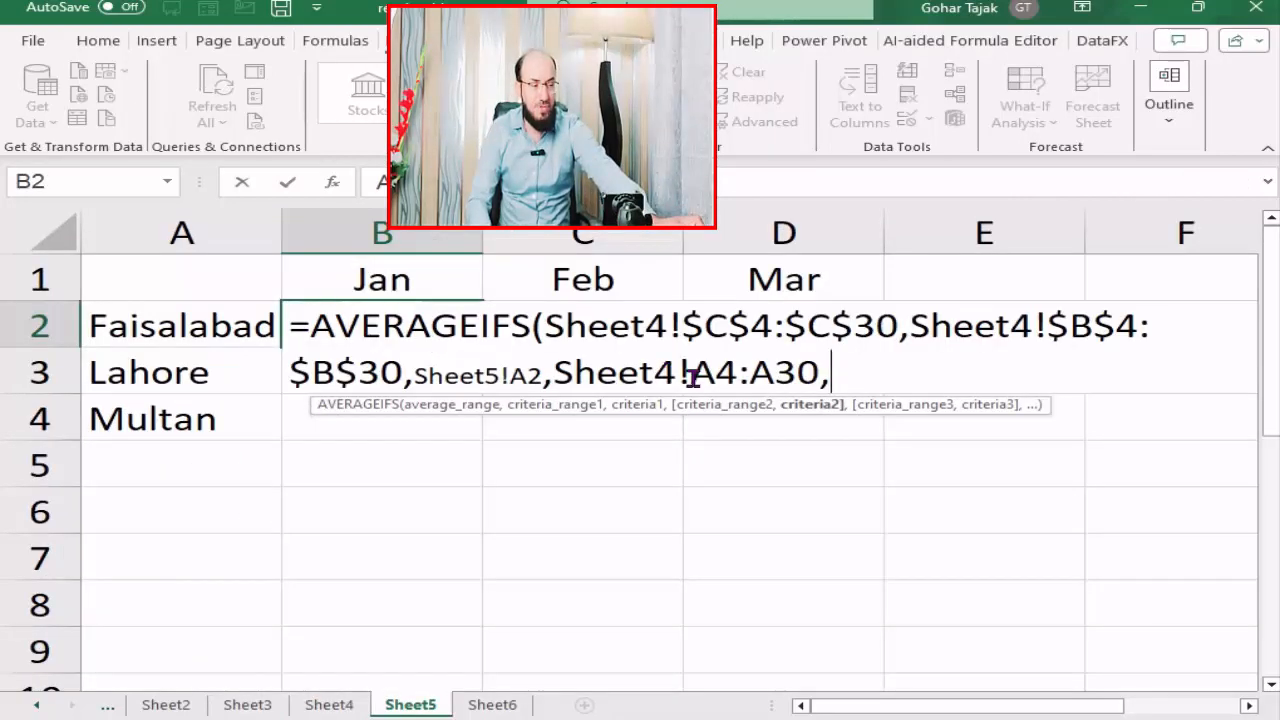
pyautogui.moveTo(822, 382); pyautogui.dragTo(702, 375)
pyautogui.press('F4')
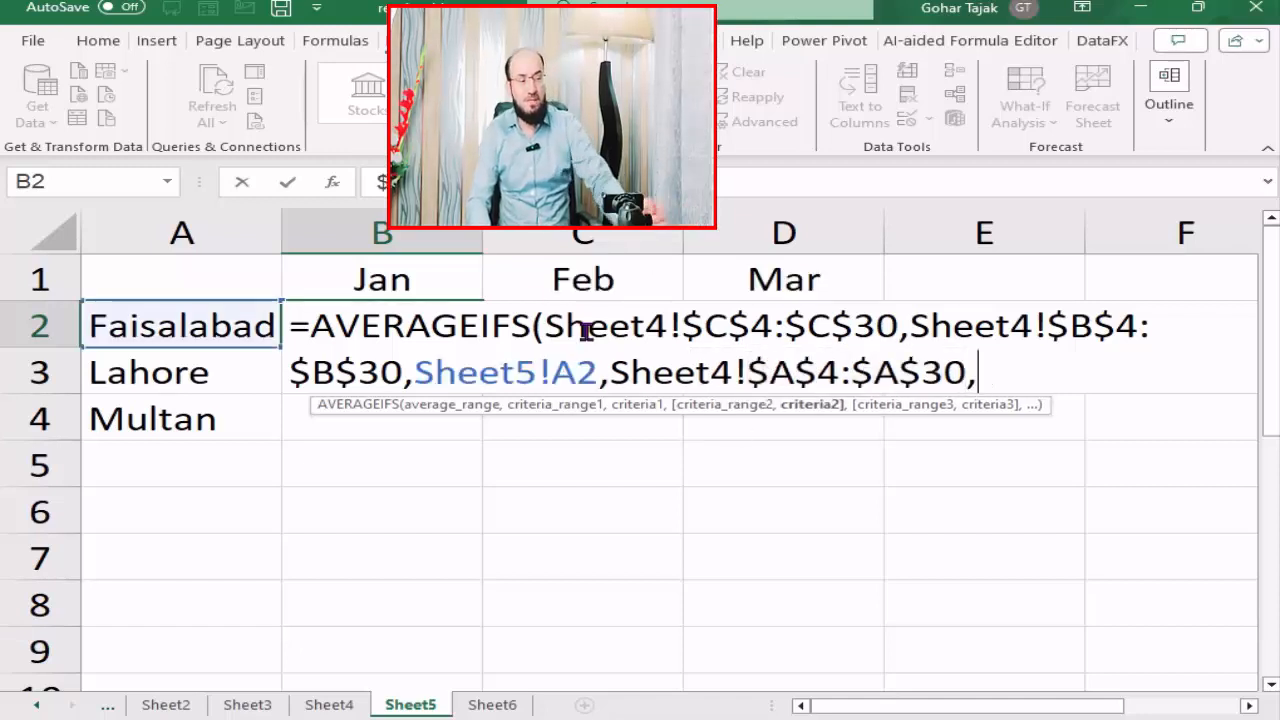
# Step: Use the Jan heading in B1 of Sheet5 as the second criterion and complete the AVERAGEIFS formula
pyautogui.click(446, 268)
pyautogui.write(')')
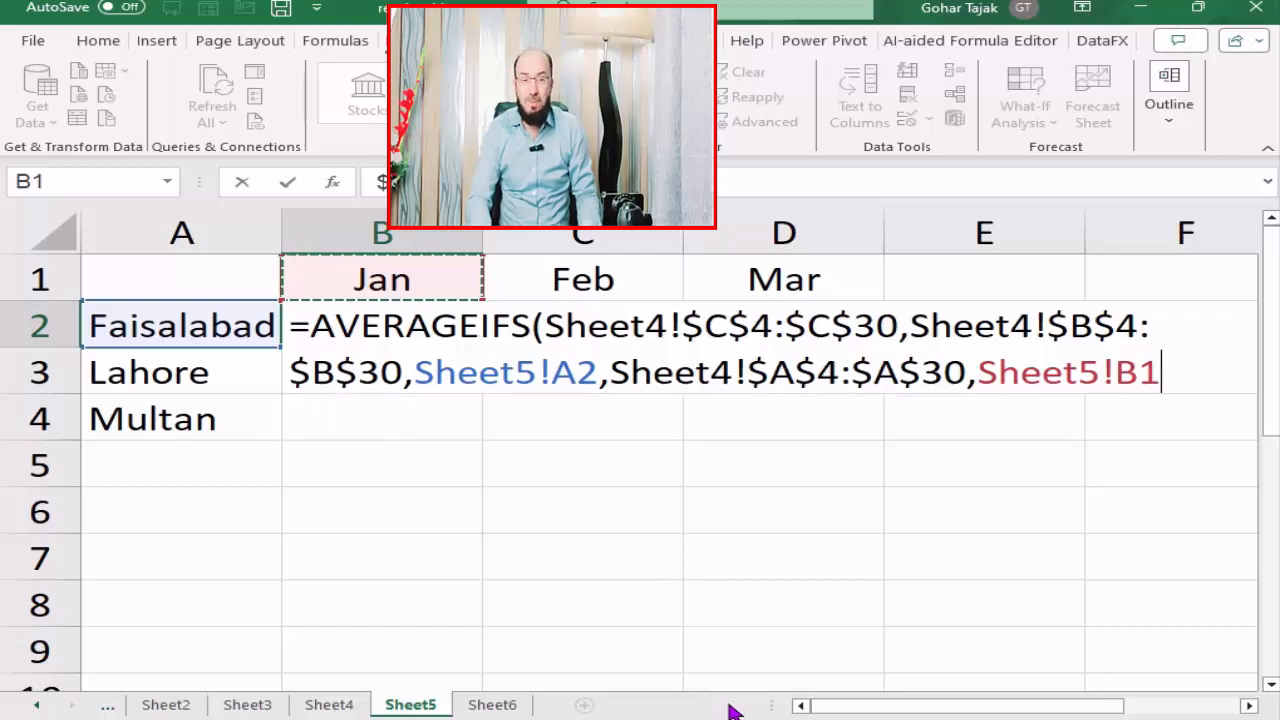
pyautogui.press('Return')
pyautogui.press('Up')
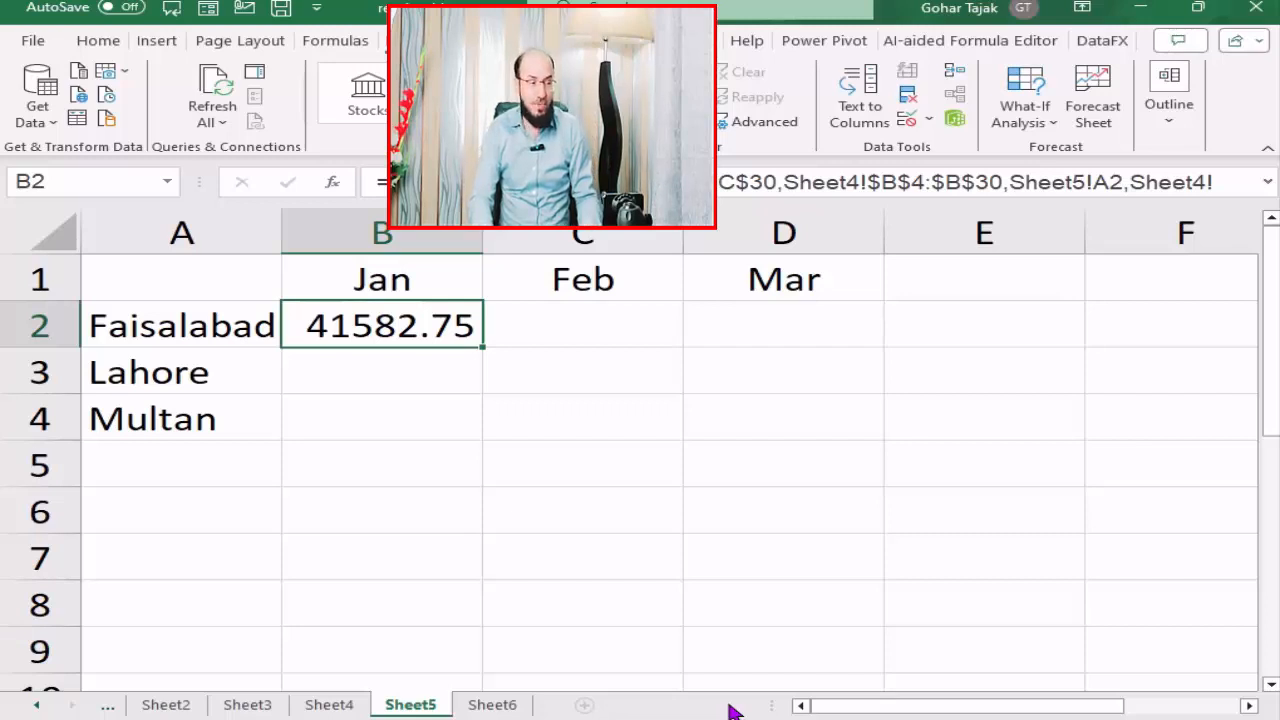
# Step: Change the criteria references in the B2 formula to mixed references, $A2 for the city and B$1 for the month
pyautogui.press('F2')
pyautogui.press('Up')
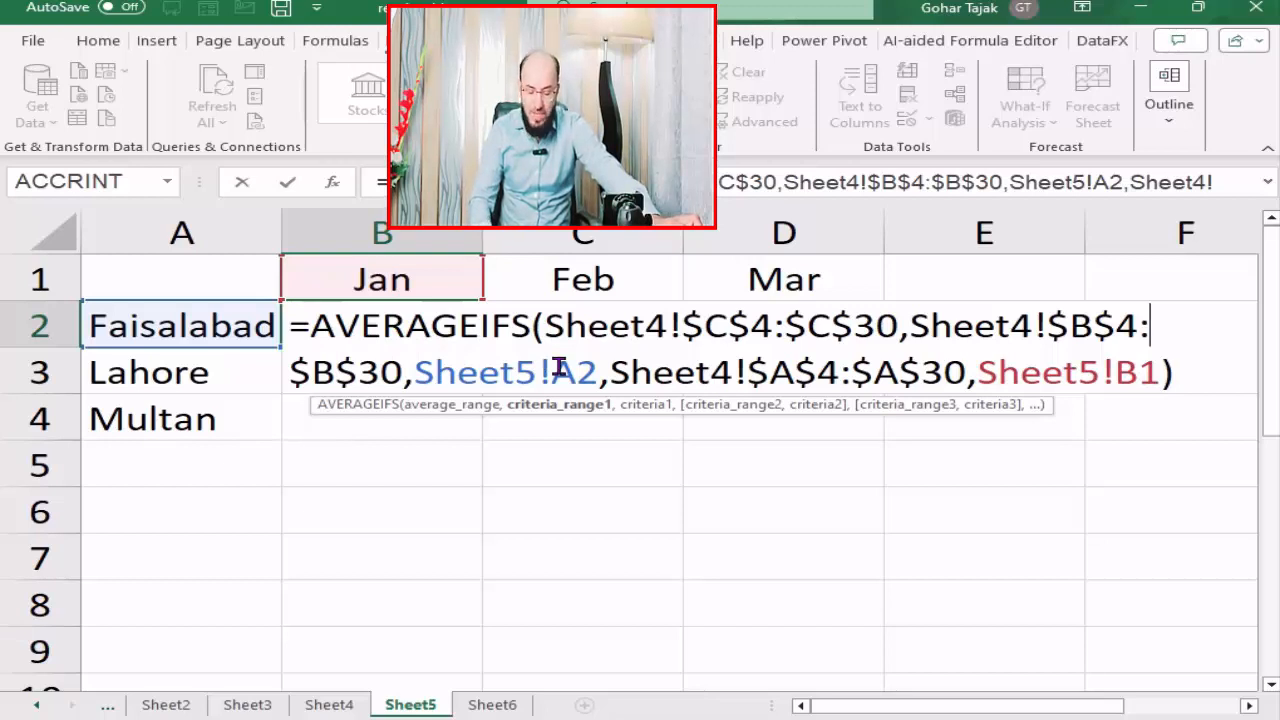
pyautogui.click(555, 371)
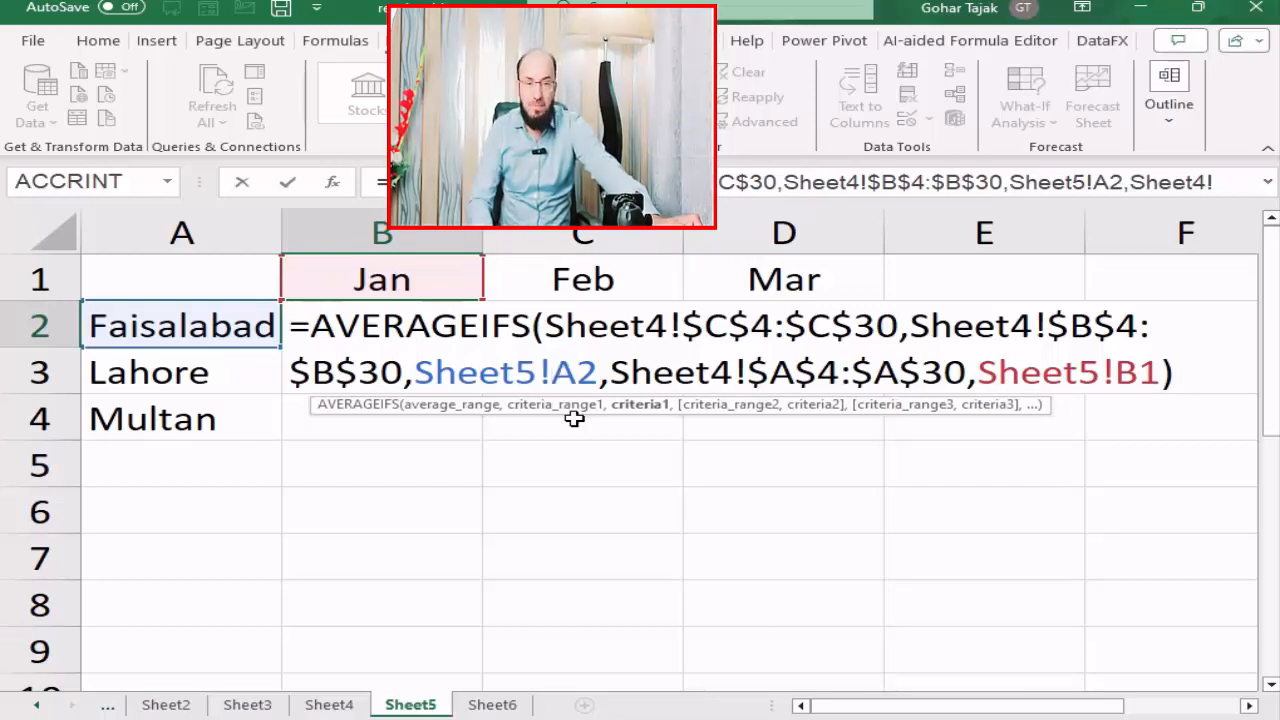
pyautogui.write('$')
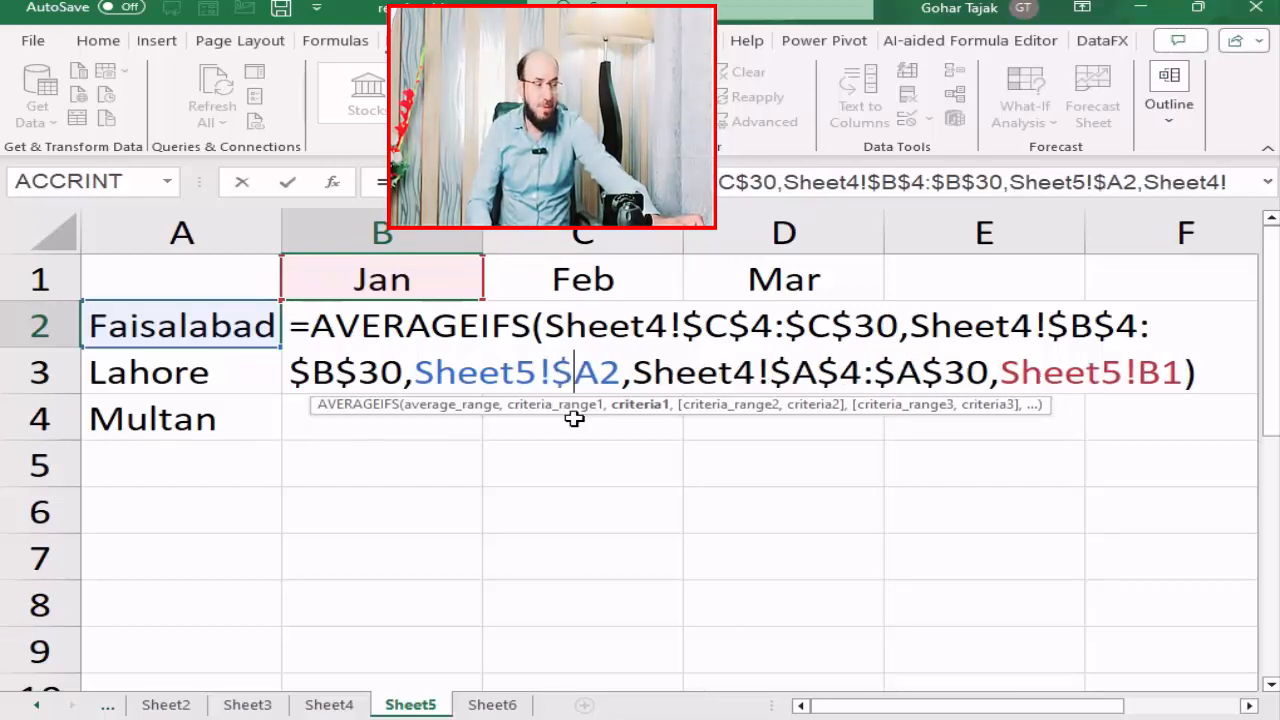
pyautogui.click(1137, 373)
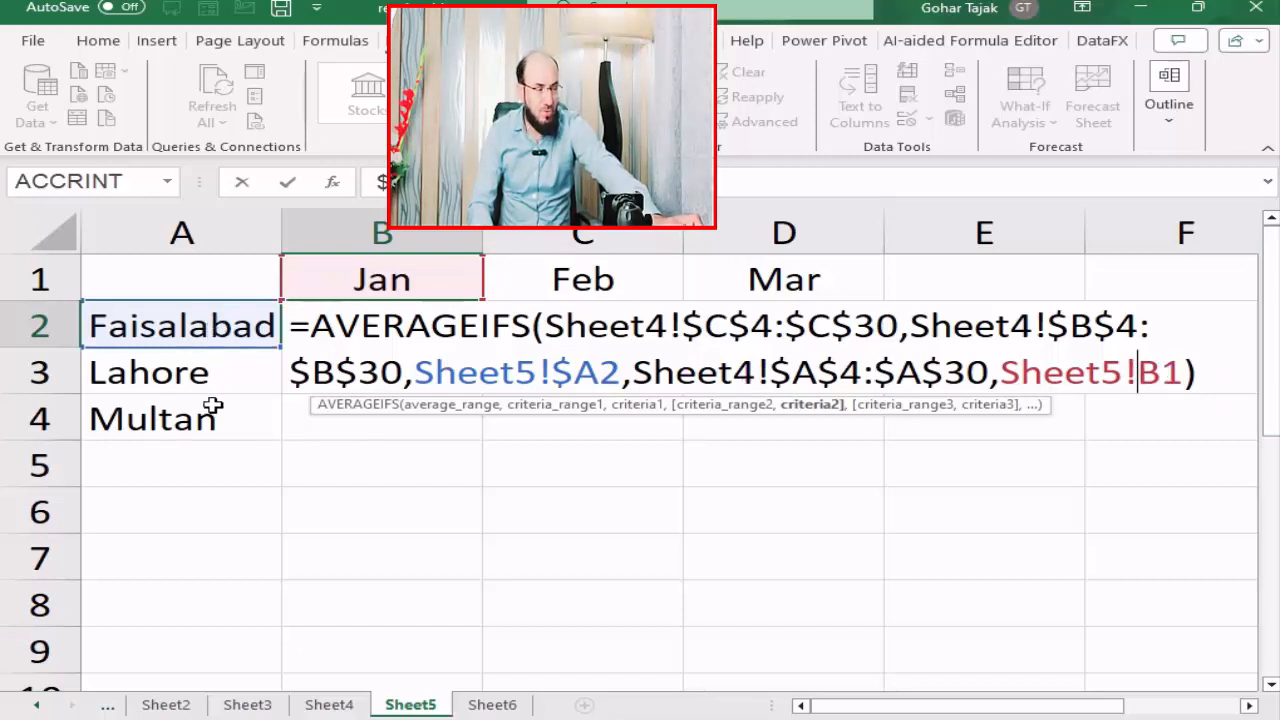
pyautogui.click(1164, 370)
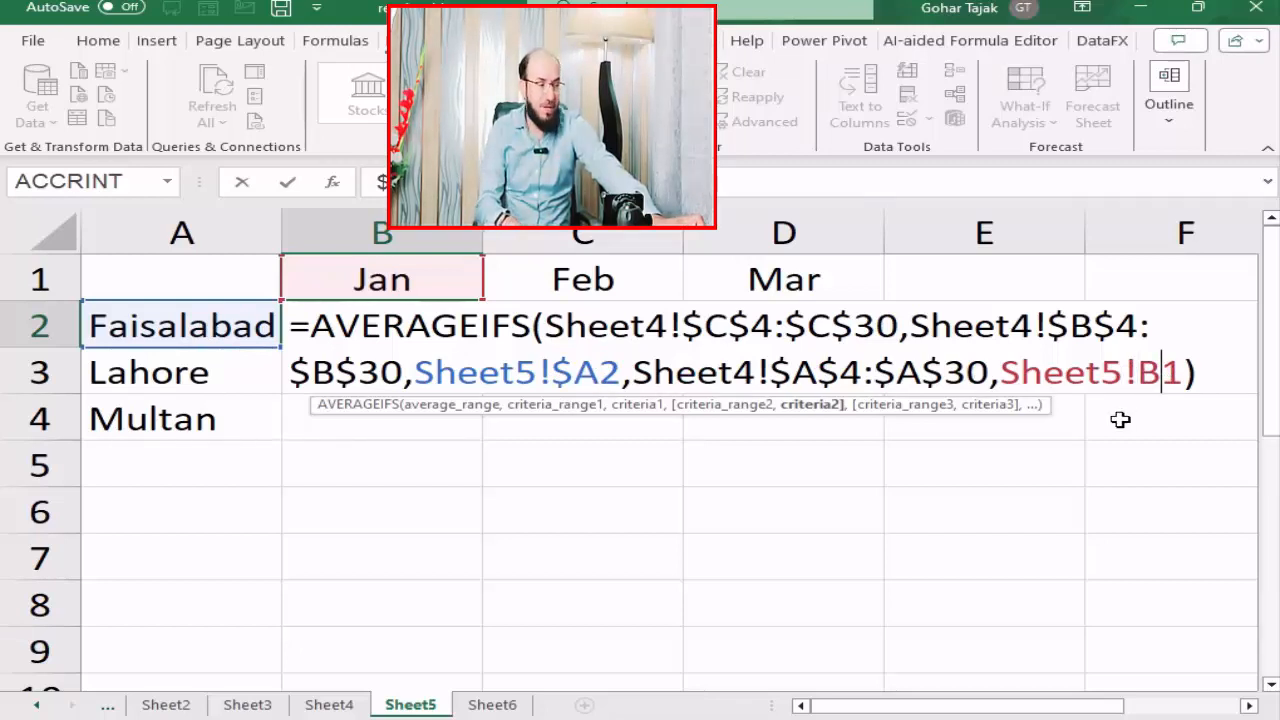
pyautogui.write('$')
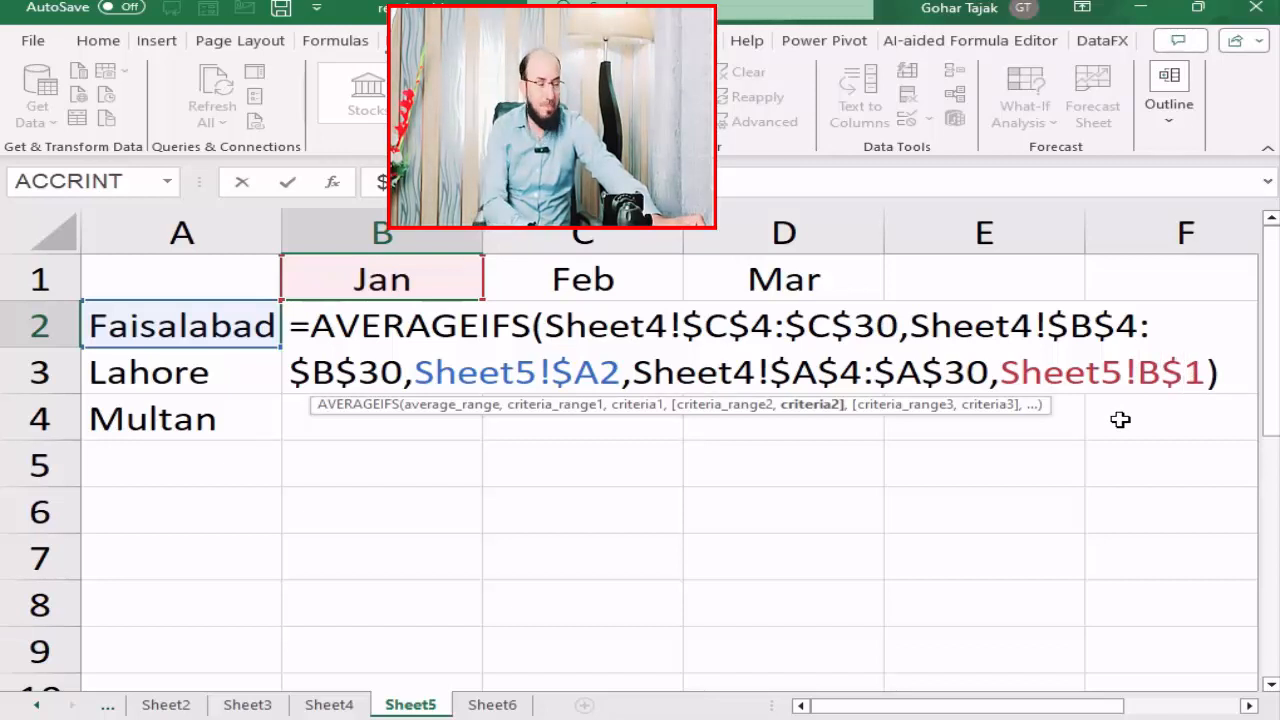
pyautogui.press('Return')
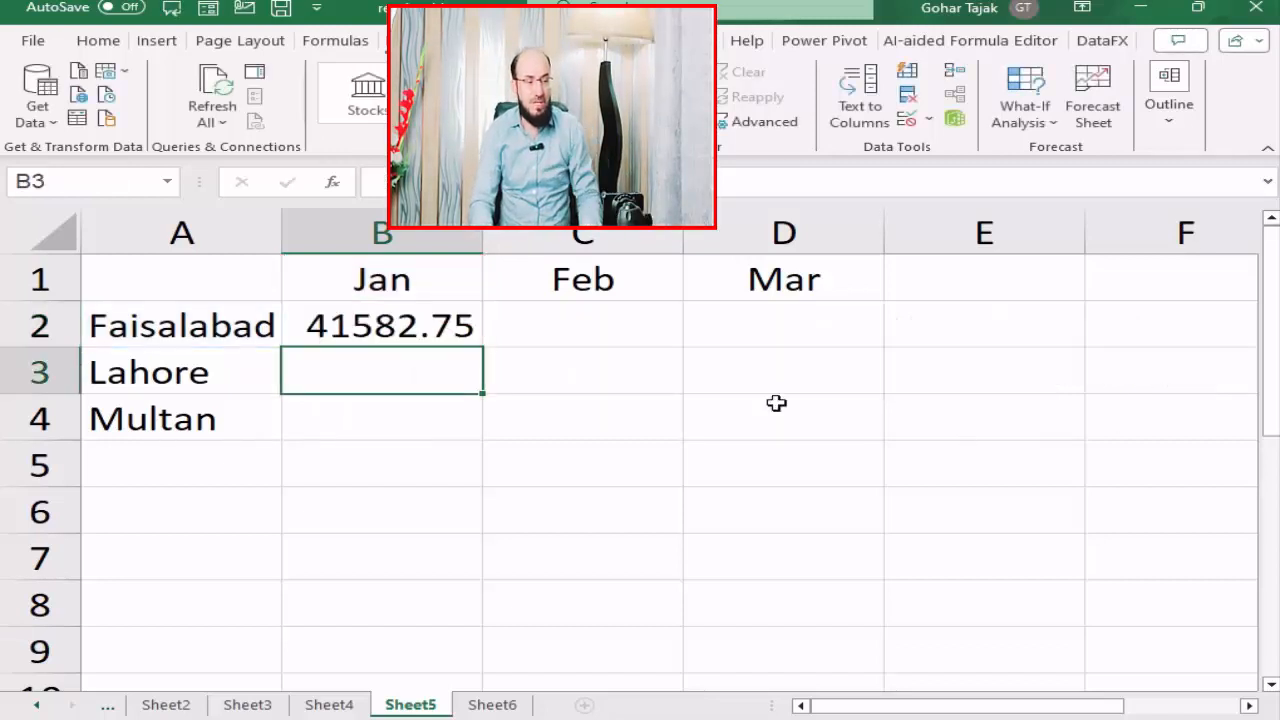
# Step: Fill the B2 formula across to D2 and down to row 4 to complete the grid B2:D4
pyautogui.press('Up')
pyautogui.hotkey('shift', 'Right')
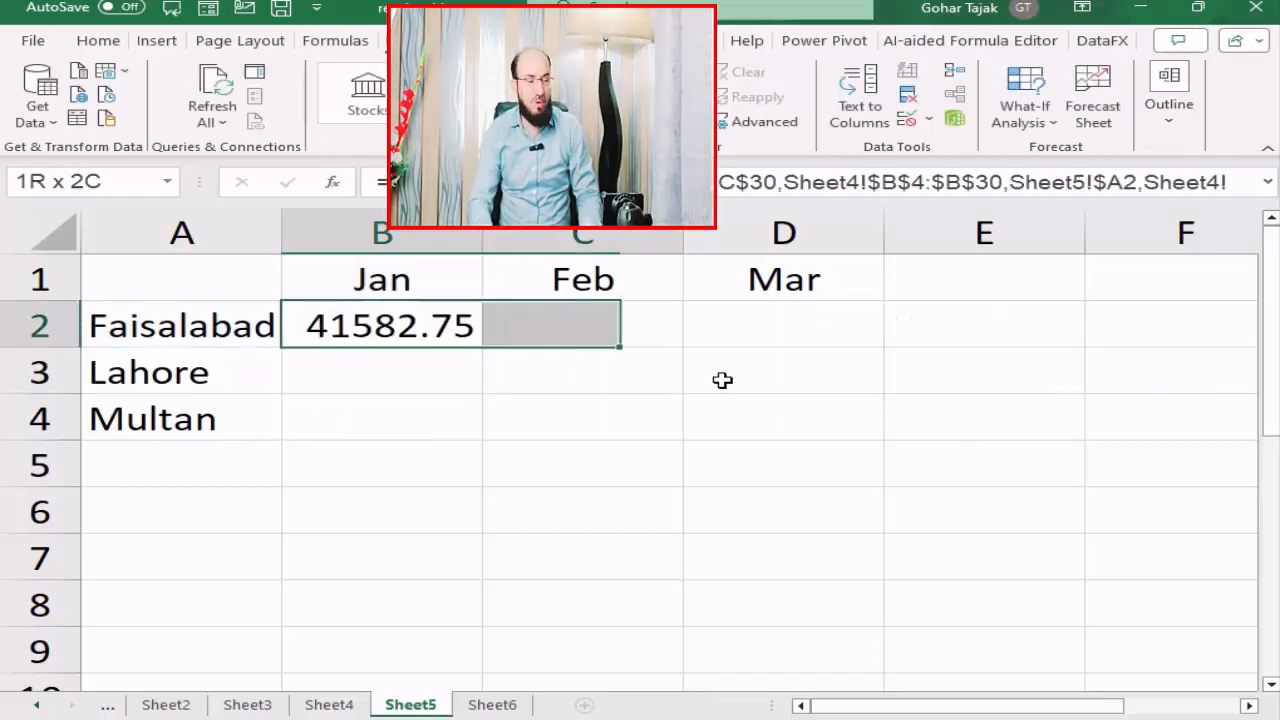
pyautogui.hotkey('shift', 'Right')
pyautogui.hotkey('ctrl', 'r')
pyautogui.hotkey('shift', 'Down')
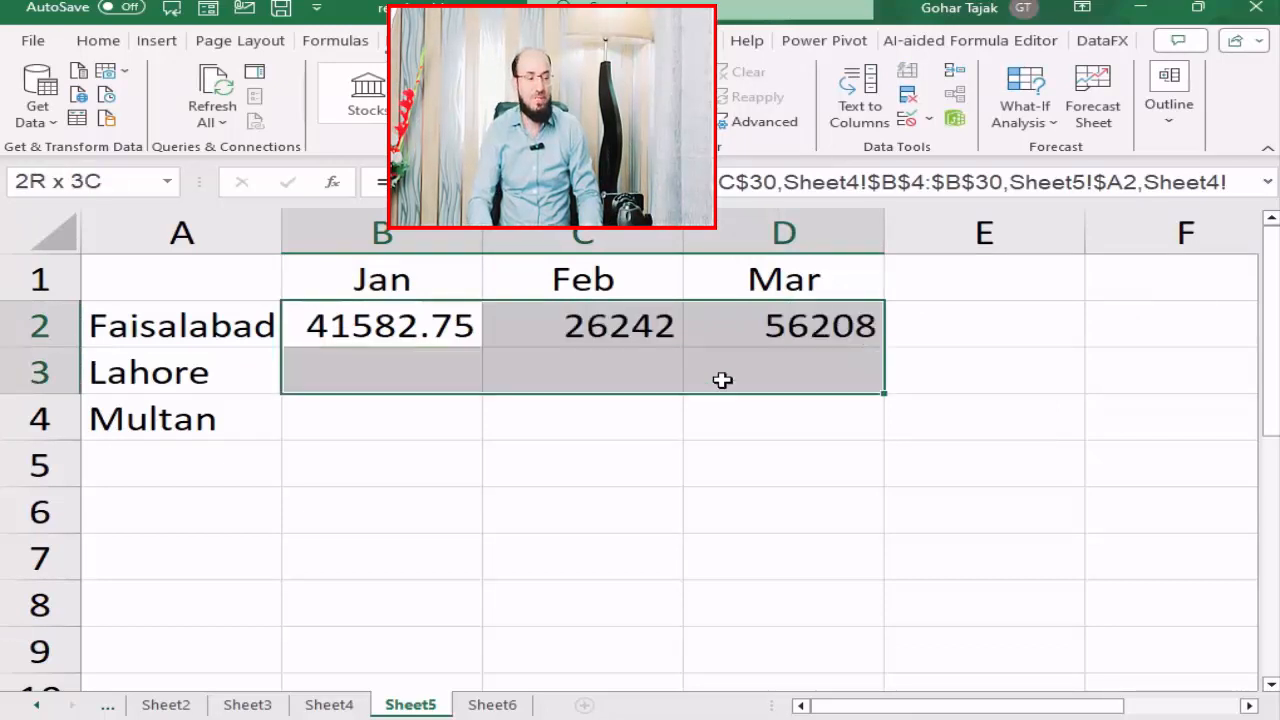
pyautogui.hotkey('shift', 'Down')
pyautogui.hotkey('ctrl', 'd')
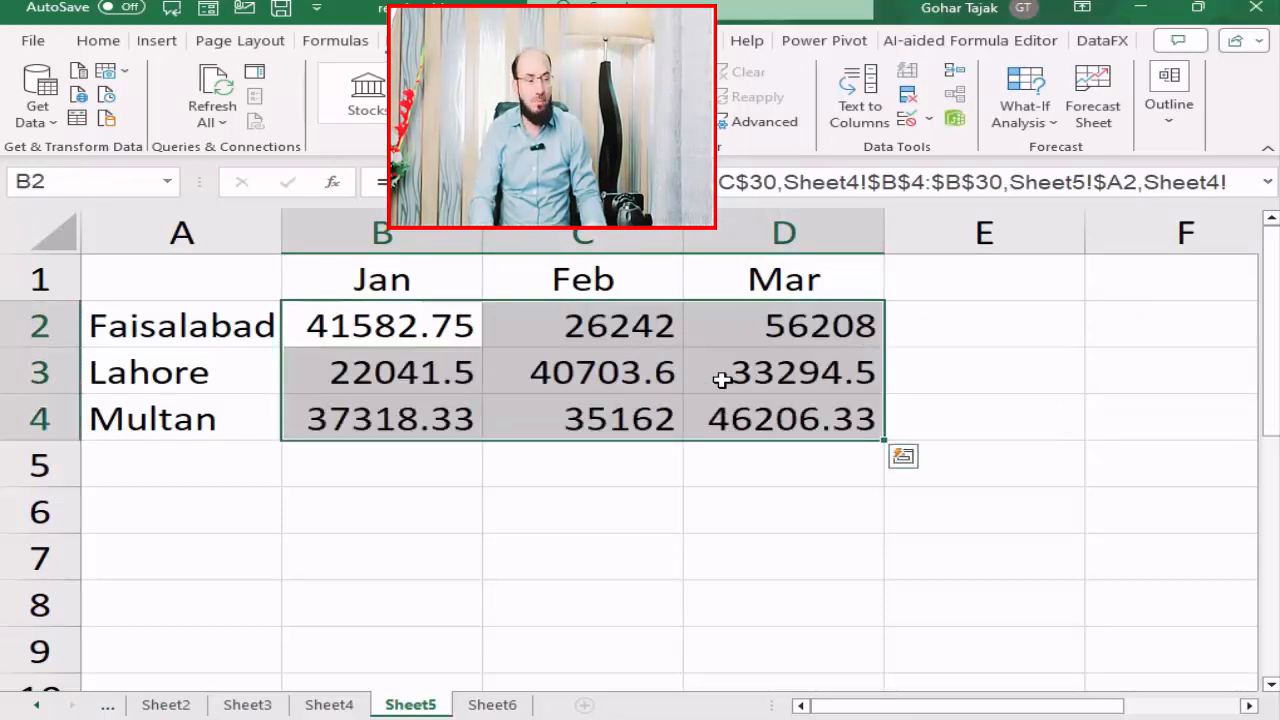
# Step: Inspect the cell references in the Faisalabad row formulas B2, C2 and D2
pyautogui.press('Down')
pyautogui.press('Up')
pyautogui.press('F2')
pyautogui.press('Return')
pyautogui.press('Up')
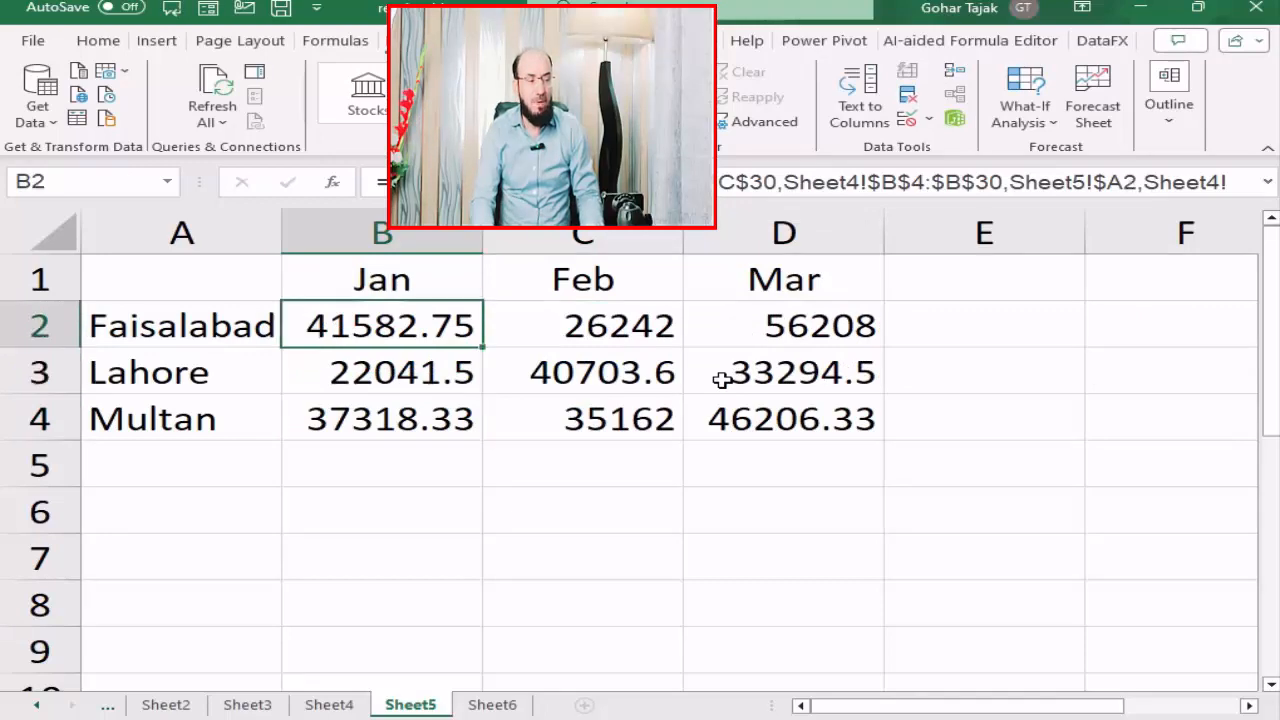
pyautogui.press('Right')
pyautogui.press('F2')
pyautogui.press('Return')
pyautogui.press('Up')
pyautogui.press('Right')
pyautogui.press('F2')
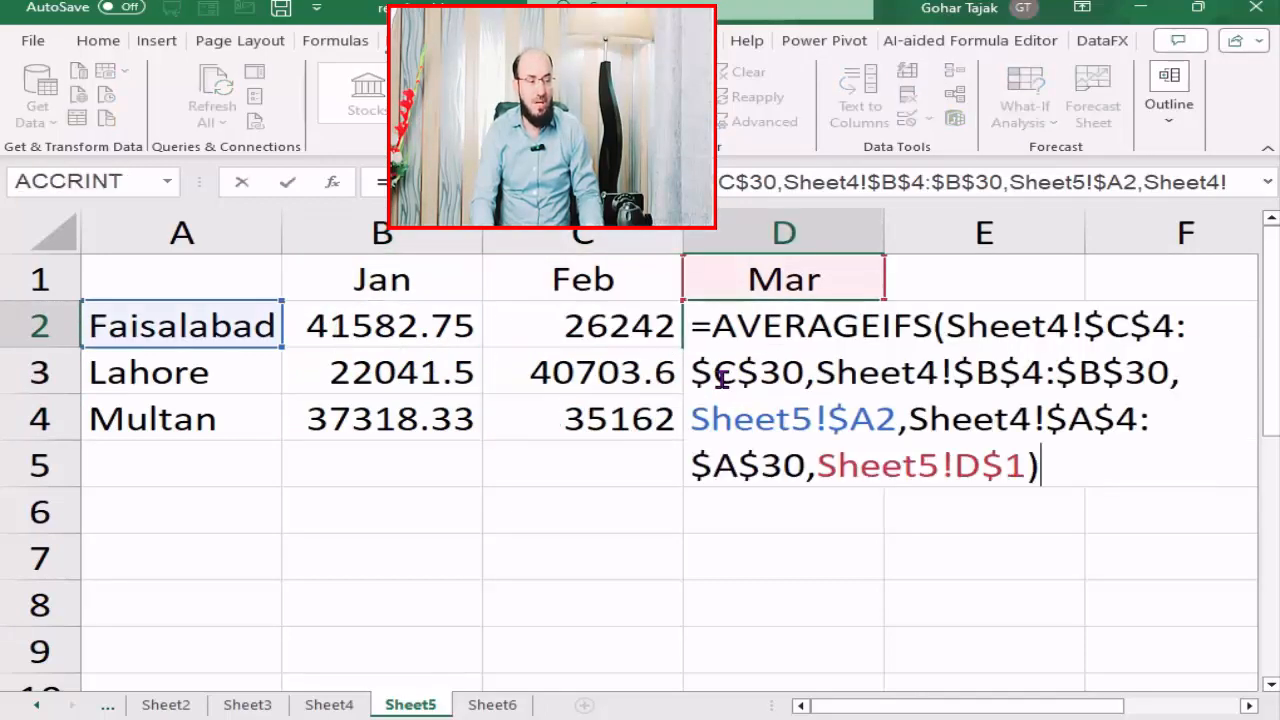
pyautogui.press('Return')
# Step: Inspect the cell references in the Lahore row formulas D3, C3 and B3
pyautogui.press('F2')
pyautogui.press('Return')
pyautogui.press('Up')
pyautogui.press('Left')
pyautogui.press('F2')
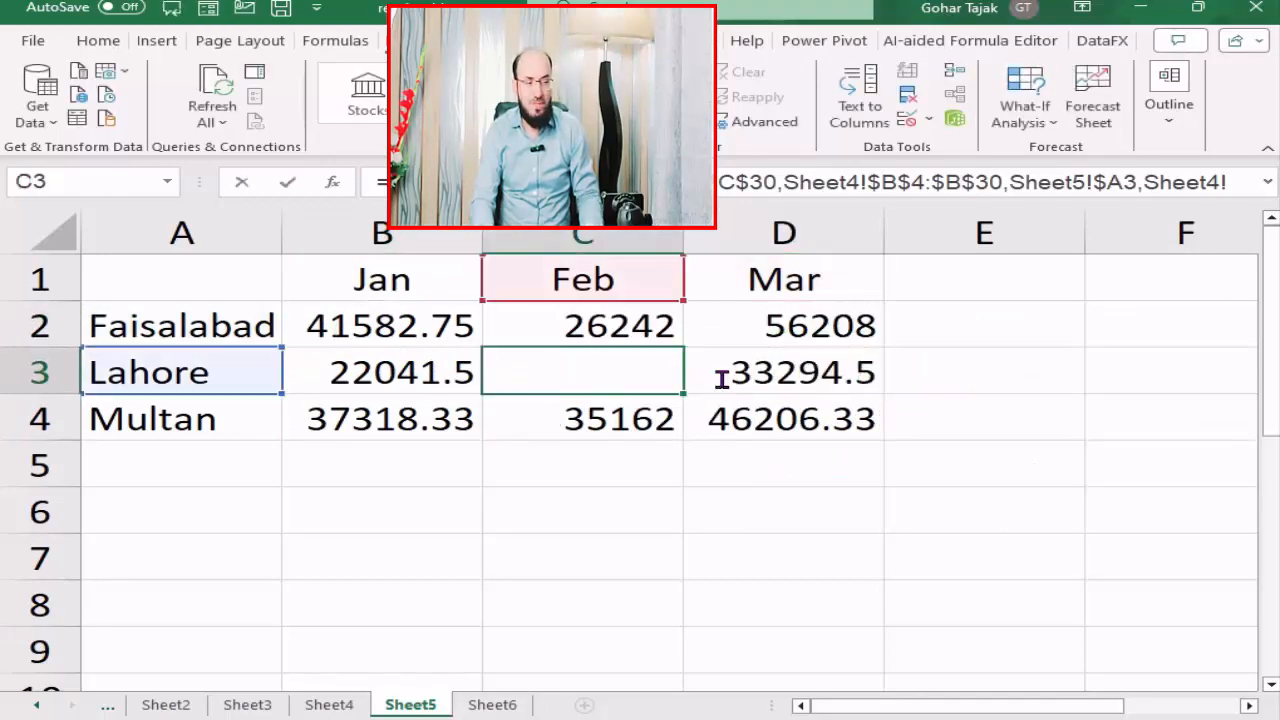
pyautogui.press('Return')
pyautogui.press('Up')
pyautogui.press('Left')
pyautogui.press('F2')
pyautogui.press('Return')
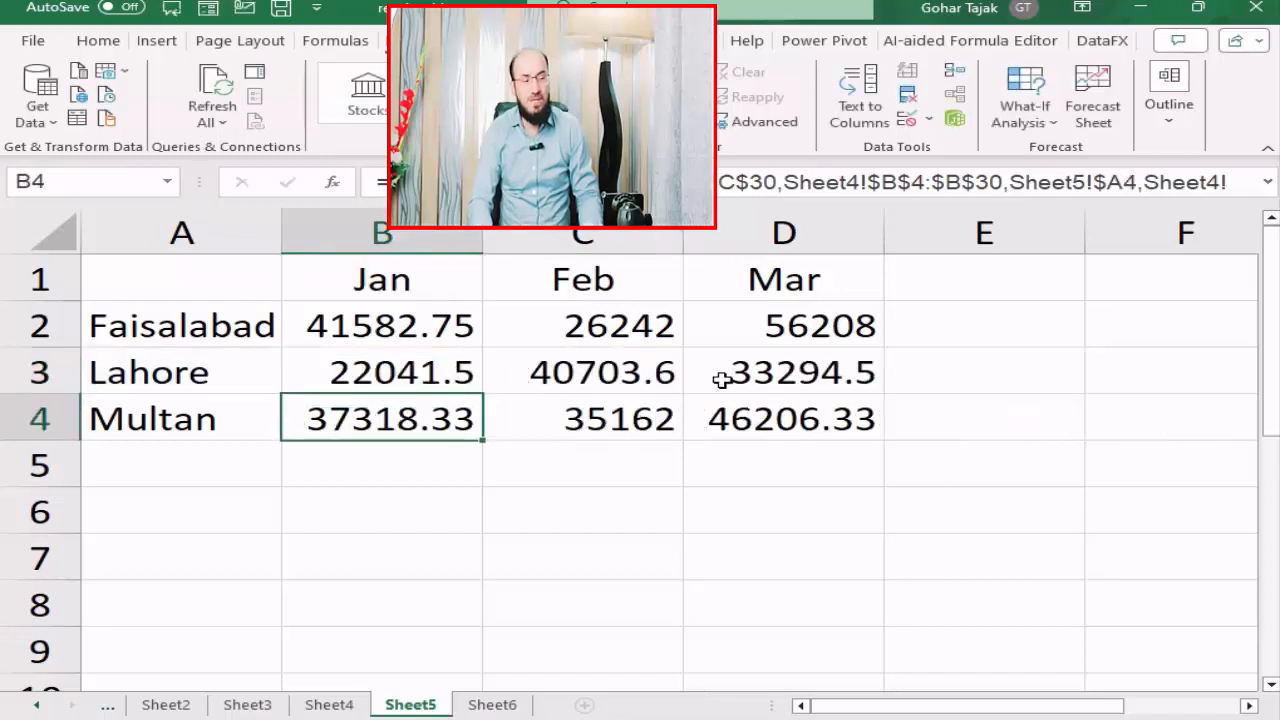
pyautogui.press('Down')
pyautogui.press('Up')
pyautogui.press('Up')
pyautogui.press('Up')
pyautogui.press('Up')
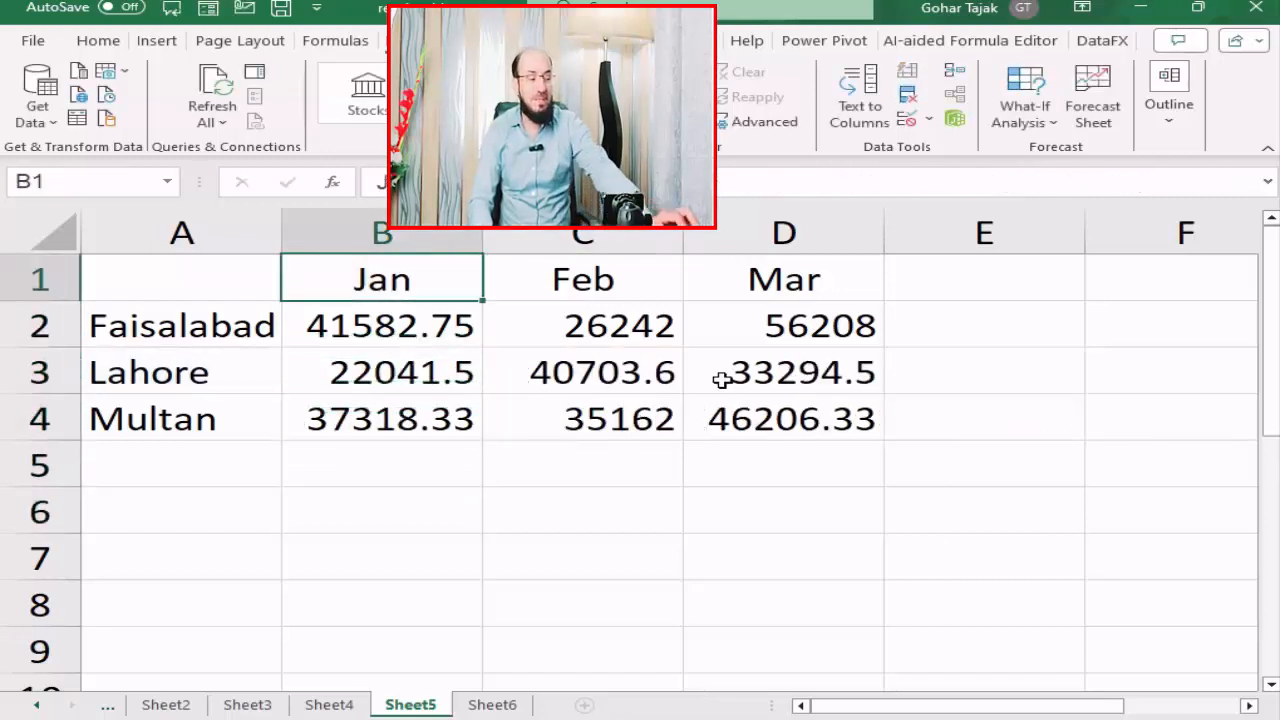
pyautogui.press('Down')
pyautogui.press('Down')
pyautogui.press('Up')
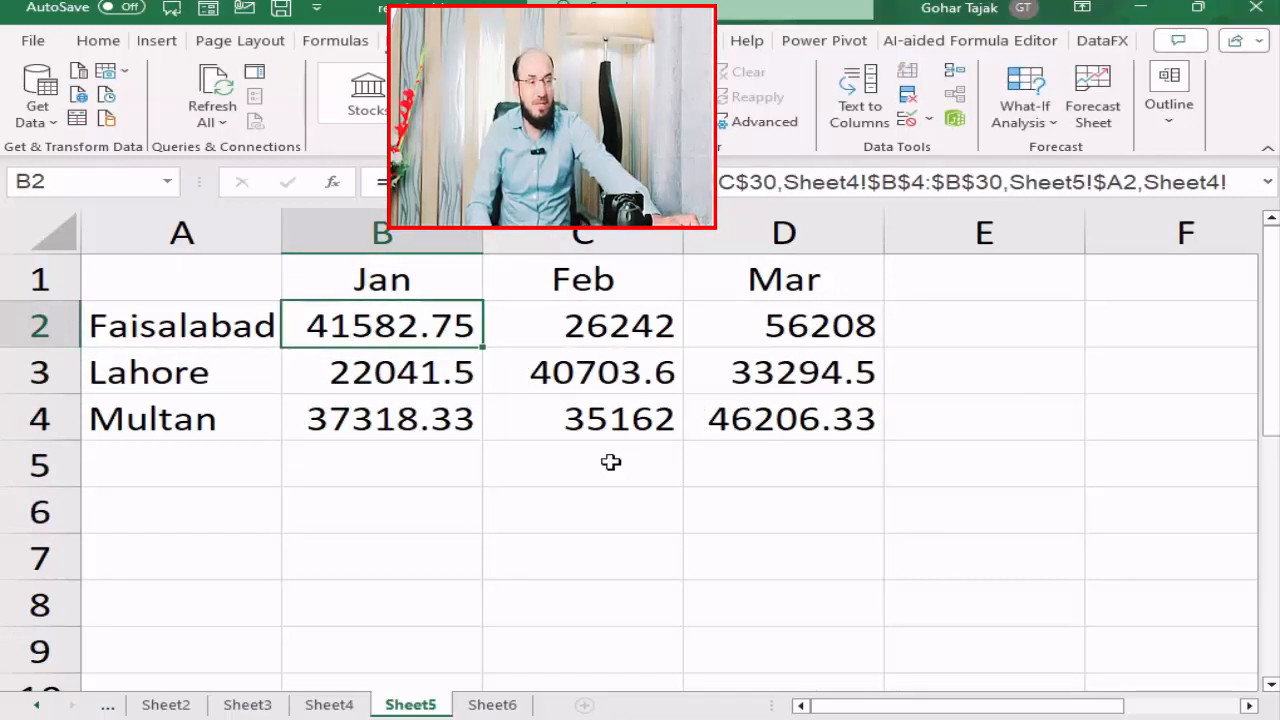
# Step: Reduce the font size of the table A1:D4 to 20
pyautogui.click(98, 40)
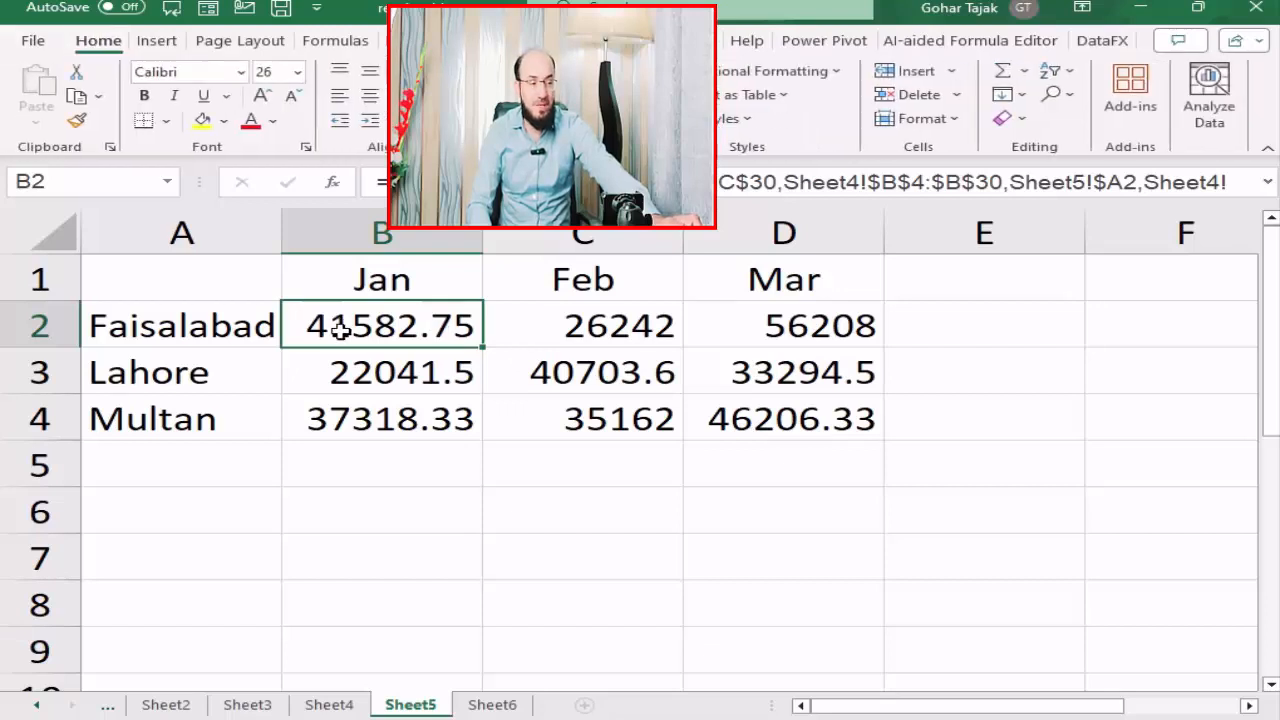
pyautogui.moveTo(251, 298); pyautogui.dragTo(760, 421)
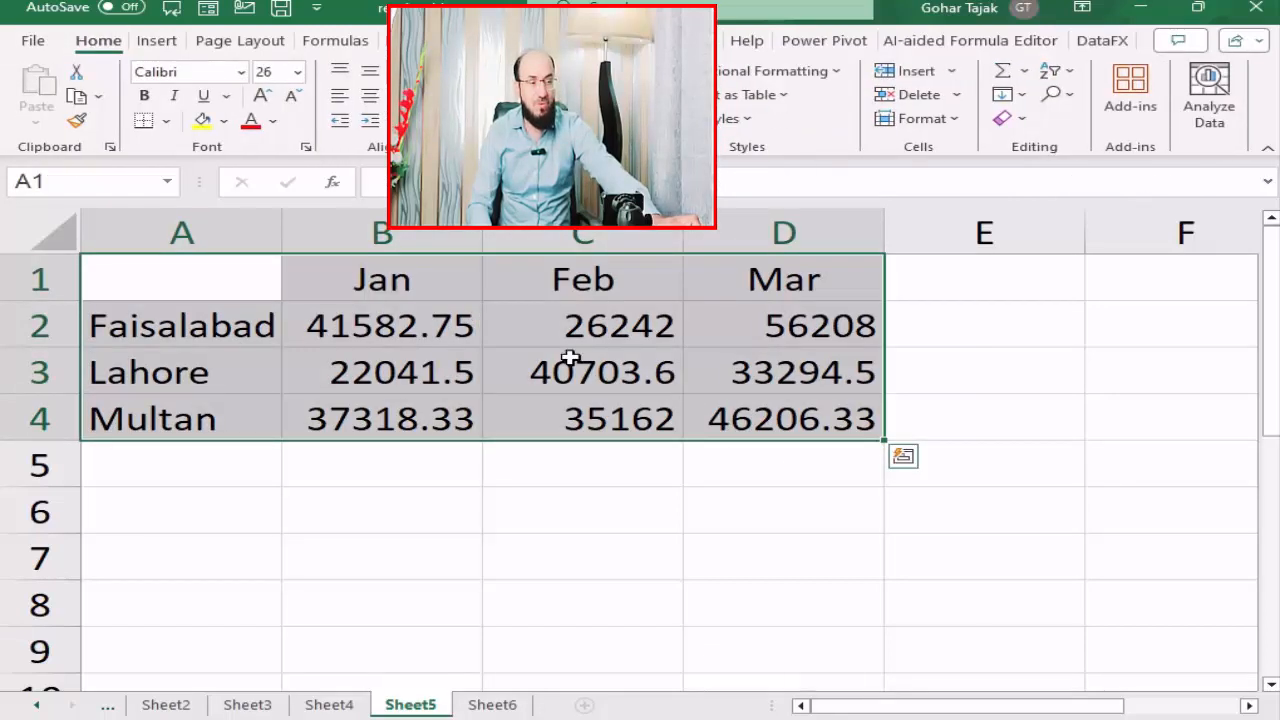
pyautogui.click(291, 96)
pyautogui.click(292, 97)
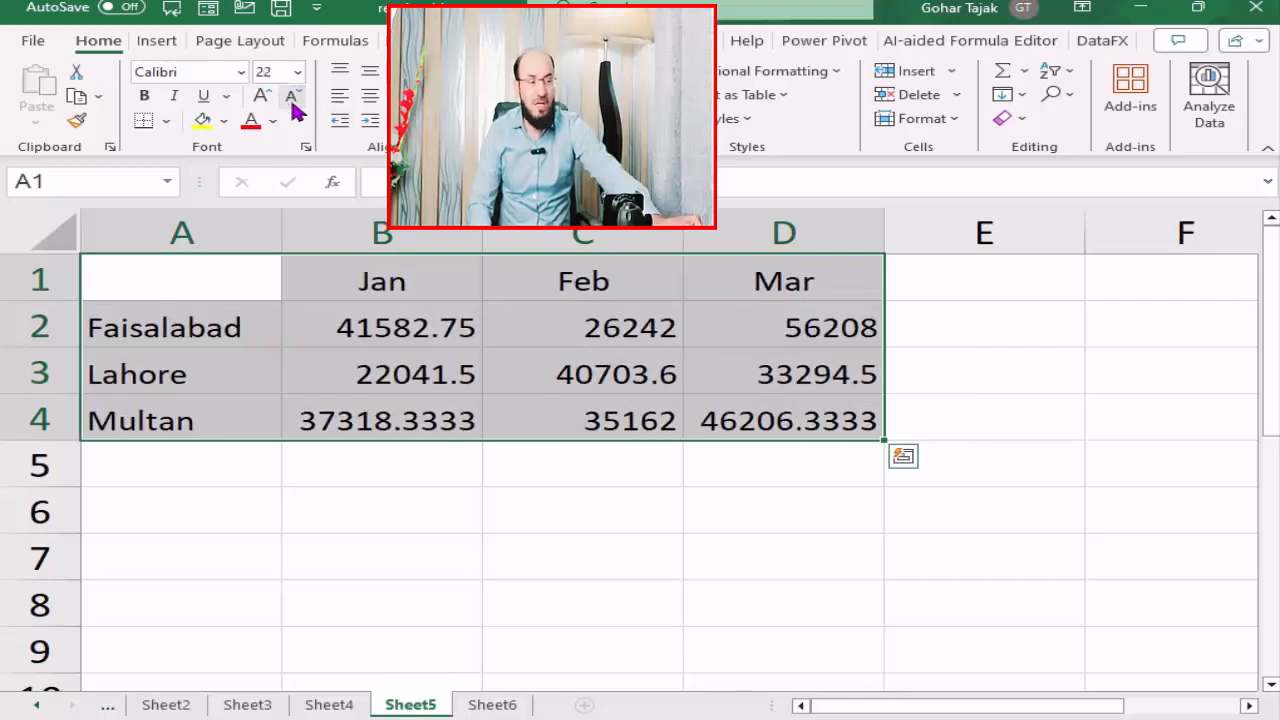
pyautogui.click(292, 97)
pyautogui.keyDown('ctrl'); pyautogui.scroll(-1, 474, 442); pyautogui.keyUp('ctrl')
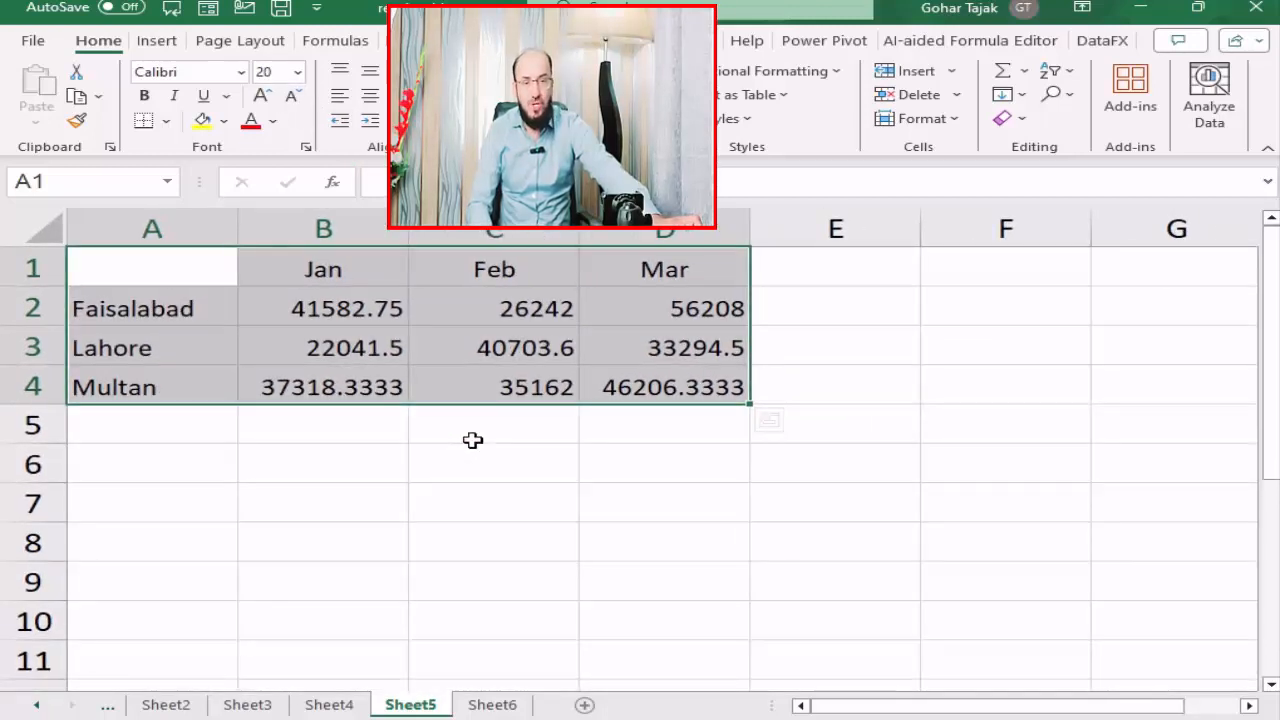
pyautogui.click(473, 440)
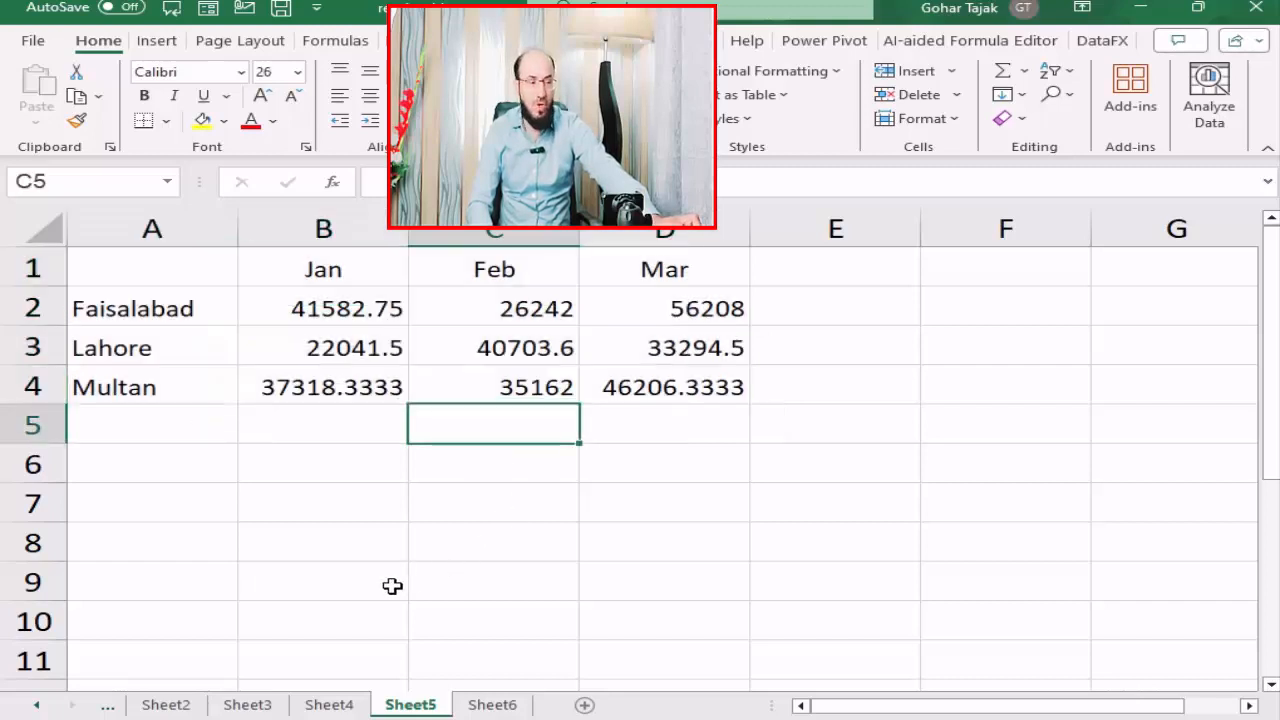
# Step: Extend the AVERAGEIFS formula in B2 with Sheet4's Sale range C4:C30 as the third criteria range
pyautogui.click(343, 312)
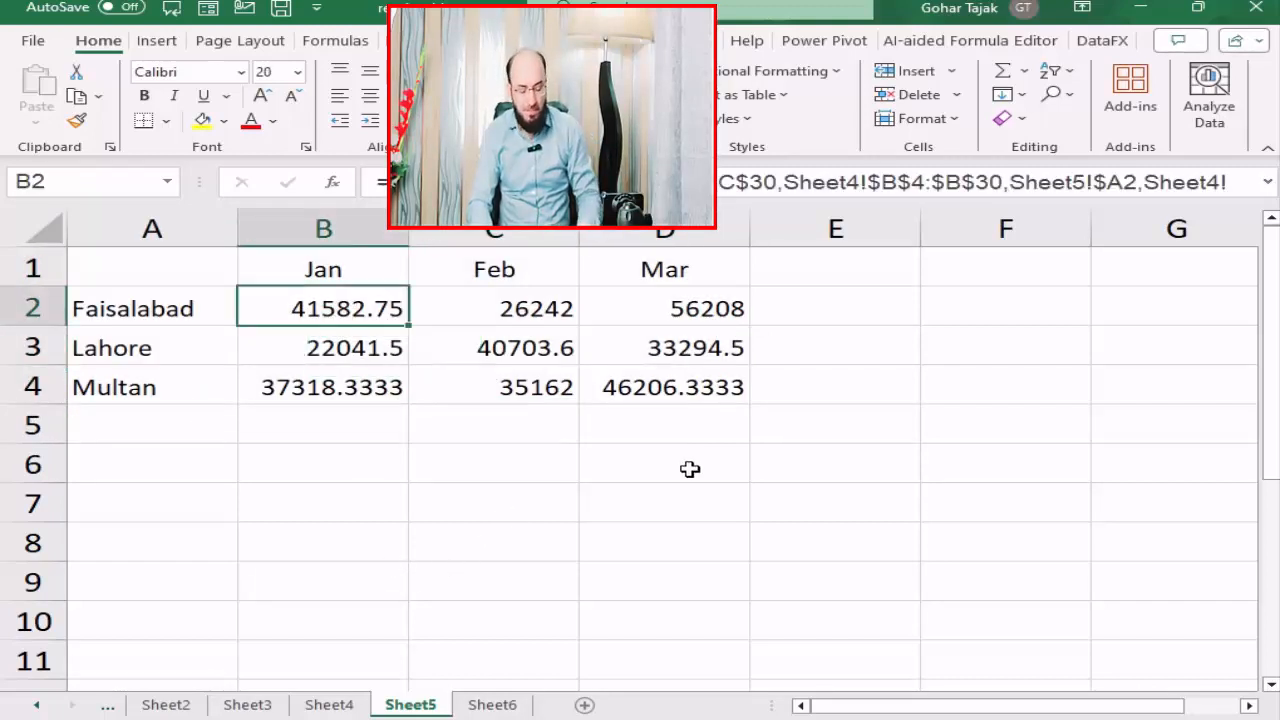
pyautogui.press('F2')
pyautogui.press('Left')
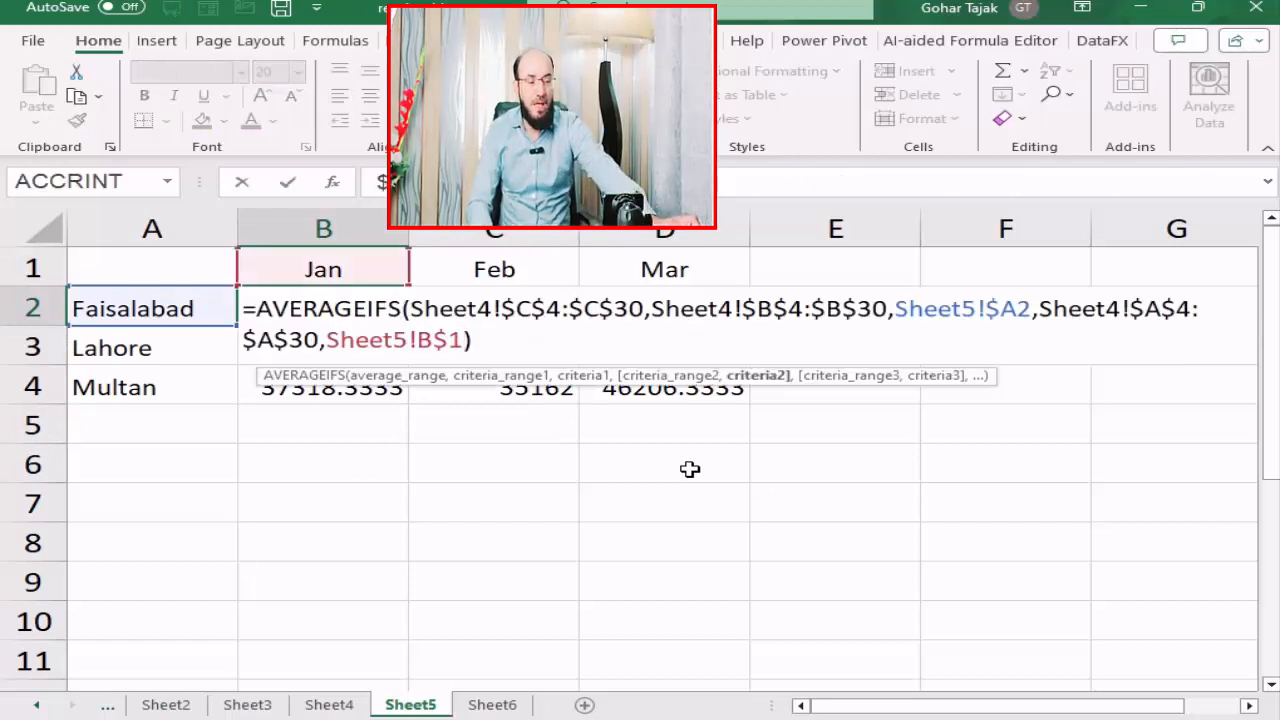
pyautogui.write(',')
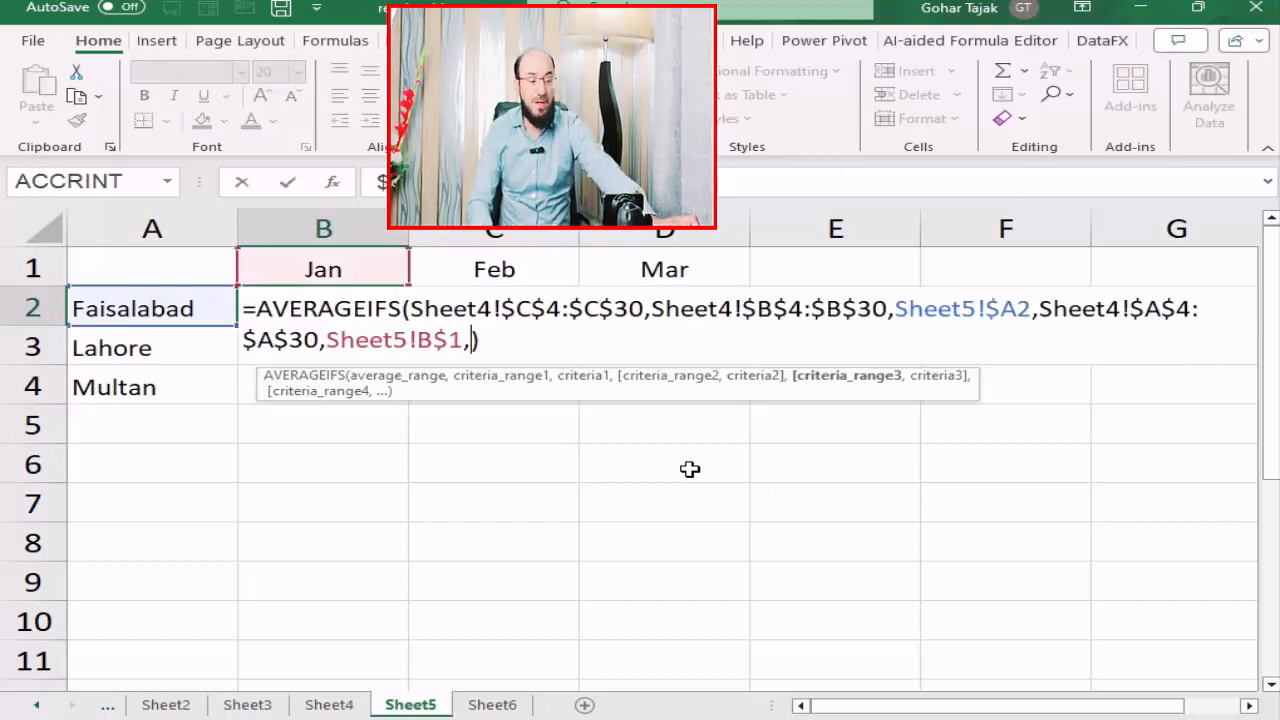
pyautogui.click(329, 705)
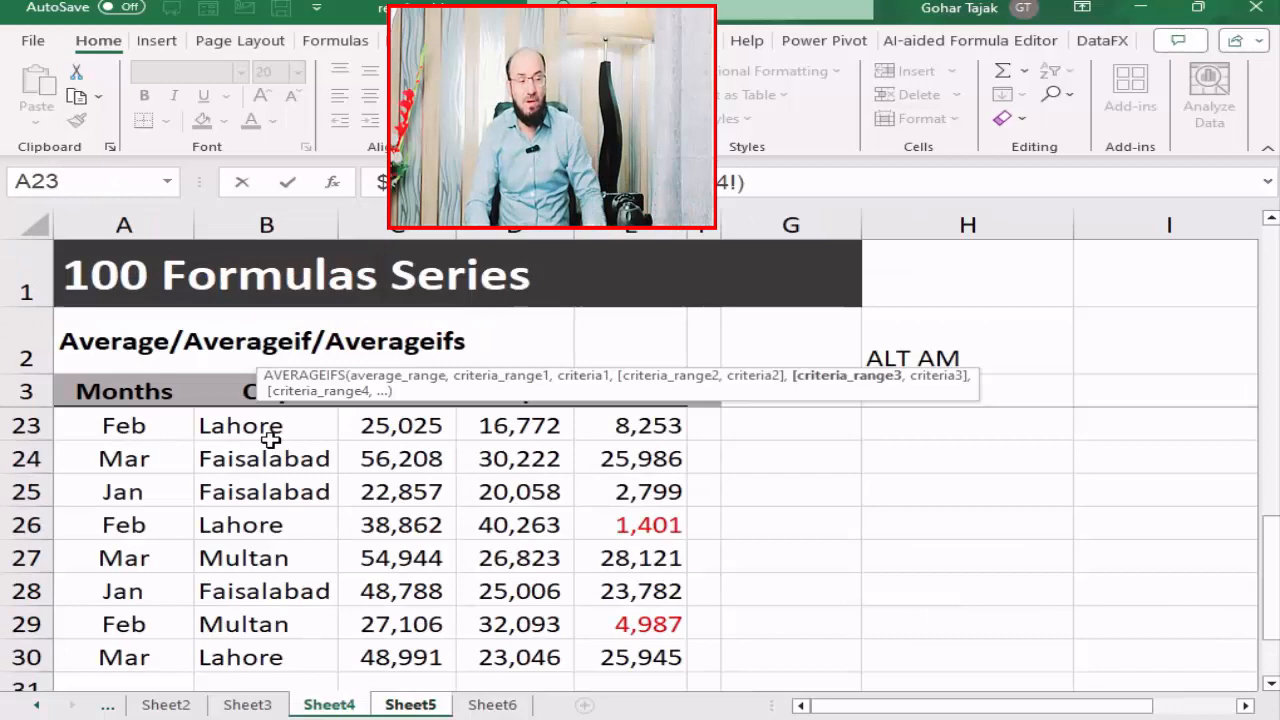
pyautogui.click(345, 430)
pyautogui.hotkey('ctrl', 'Up')
pyautogui.press('Down')
pyautogui.press('Down')
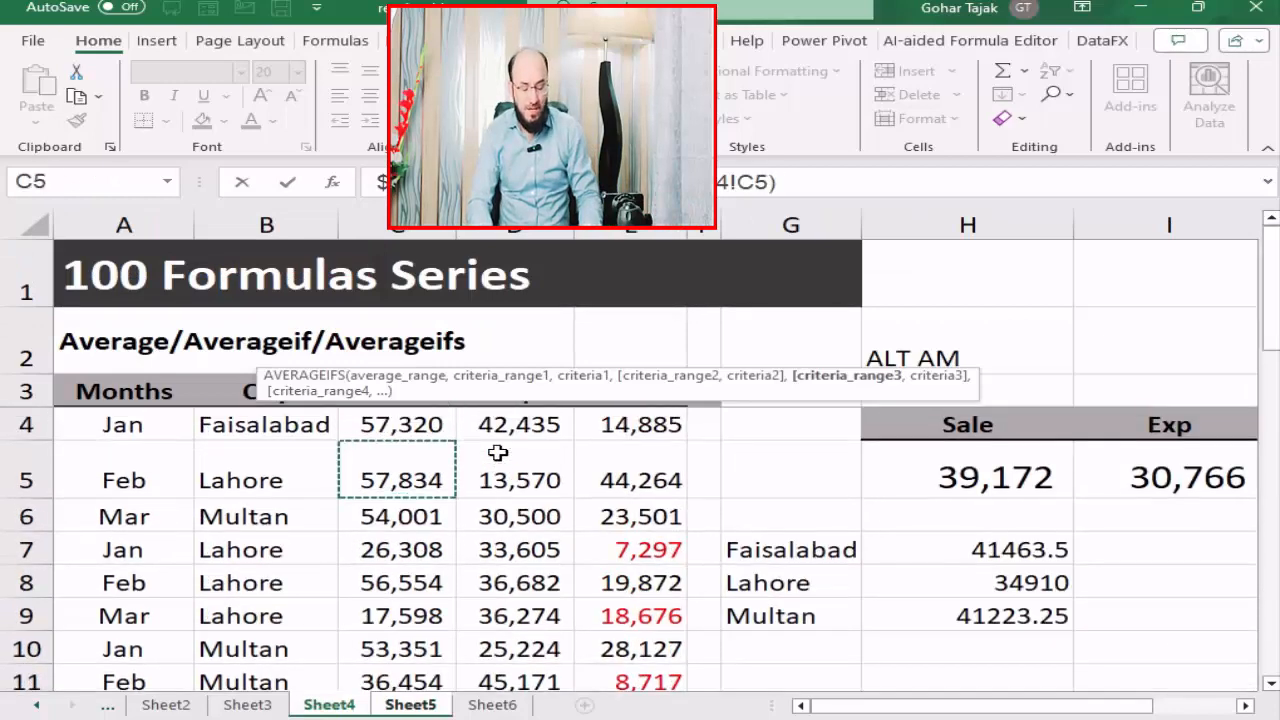
pyautogui.press('Up')
pyautogui.hotkey('ctrl', 'shift', 'Down')
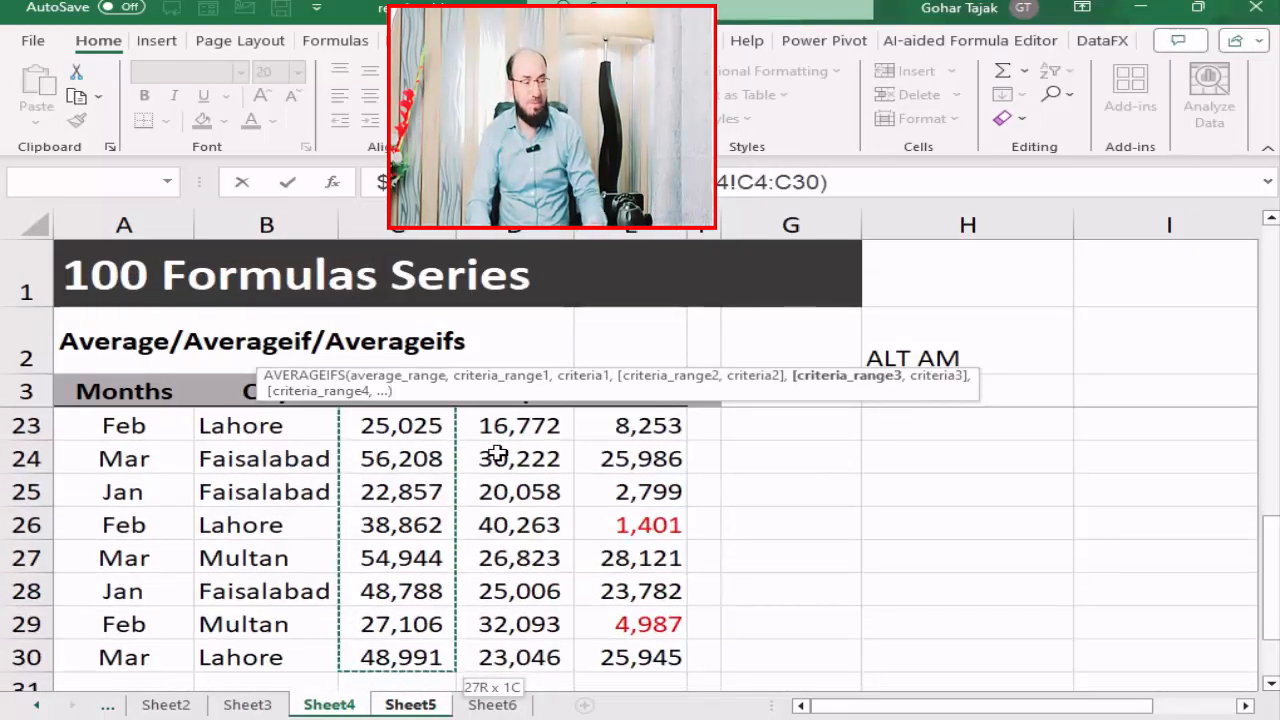
pyautogui.write(',')
pyautogui.hotkey('ctrl', 'pagedown')
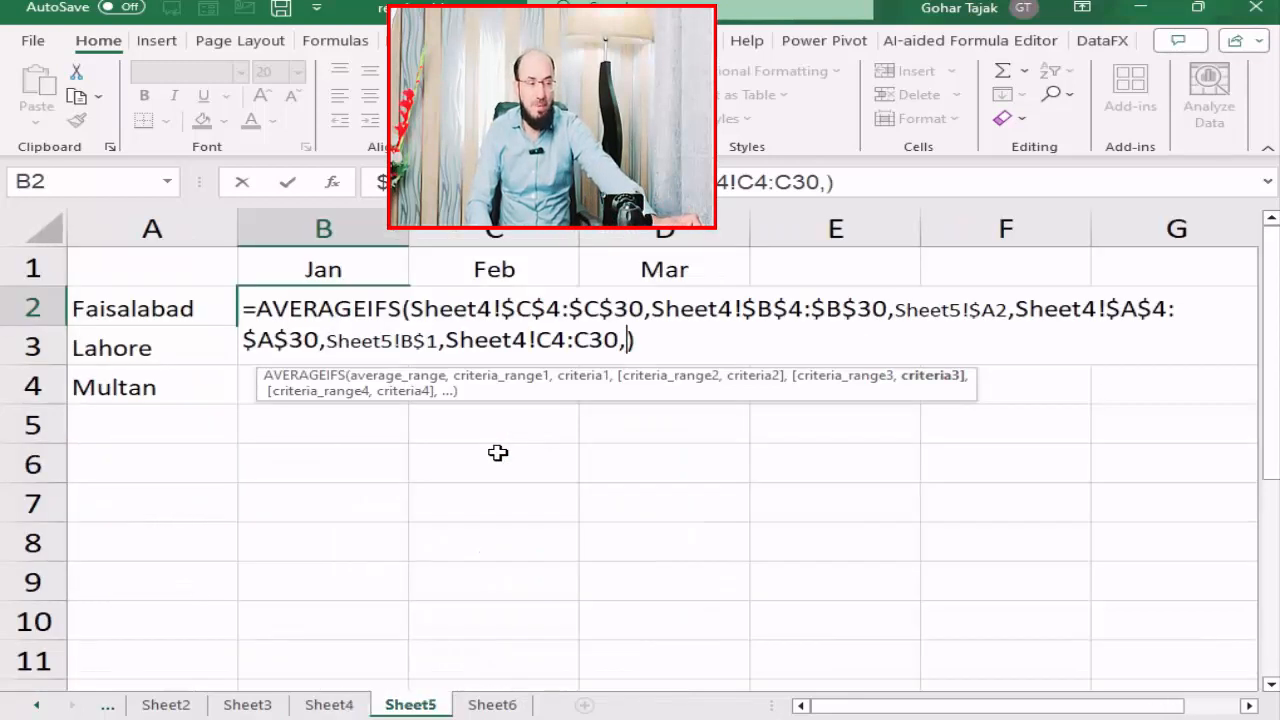
# Step: Make the third criteria range in the B2 formula absolute as $C$4:$C$30
pyautogui.moveTo(620, 341); pyautogui.dragTo(538, 341)
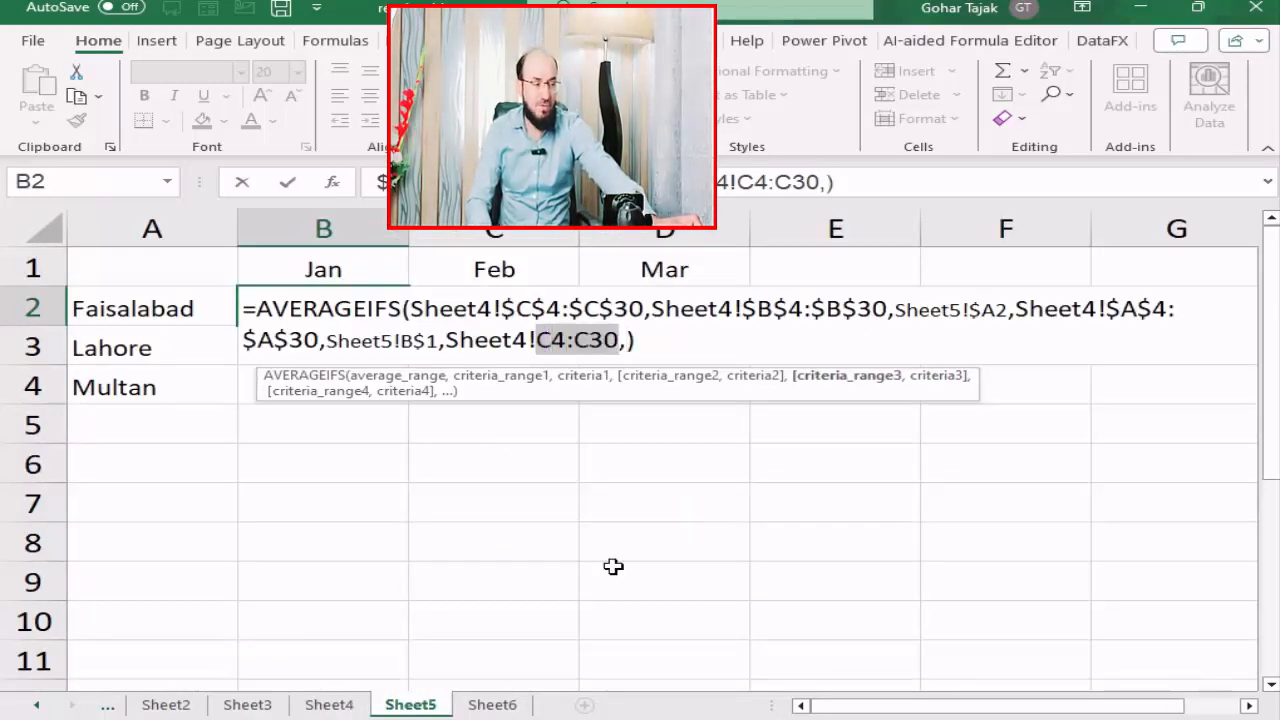
pyautogui.press('F4')
pyautogui.click(709, 341)
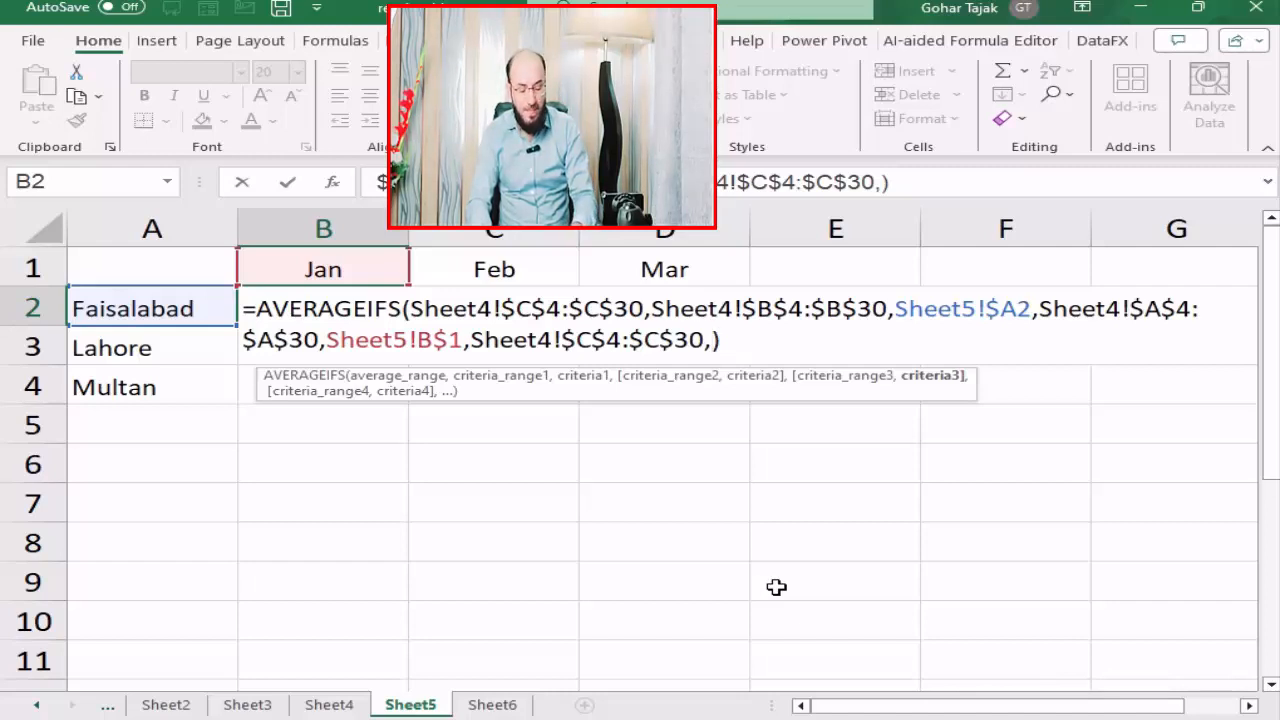
# Step: Enter ">=50000" as the third criterion in the B2 formula and commit it
pyautogui.press('BackSpace')
pyautogui.press('BackSpace')
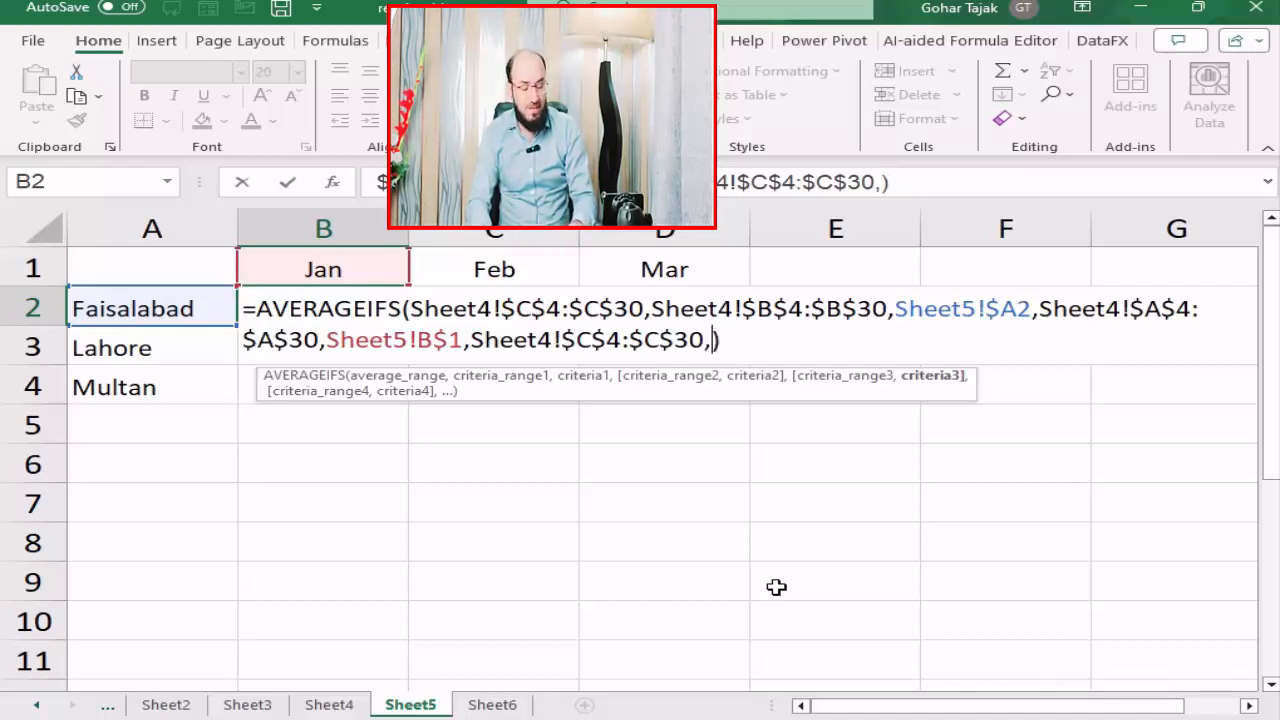
pyautogui.write('">')
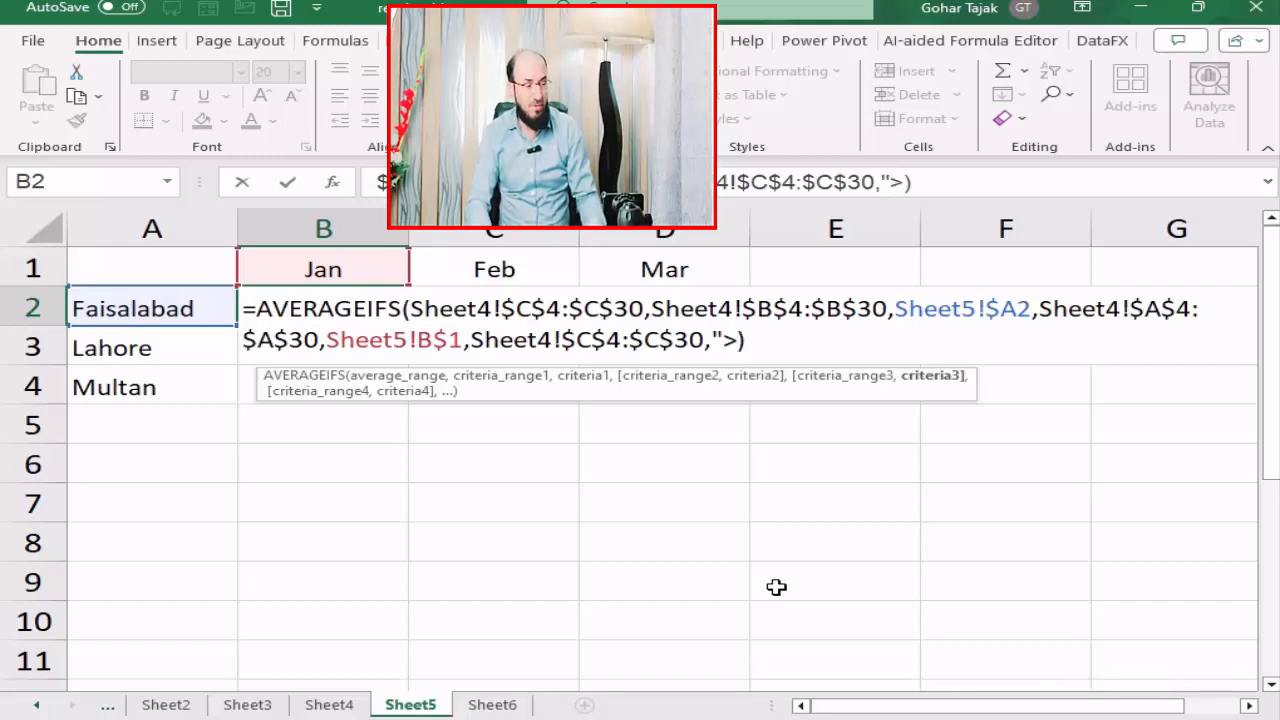
pyautogui.write('=50000')
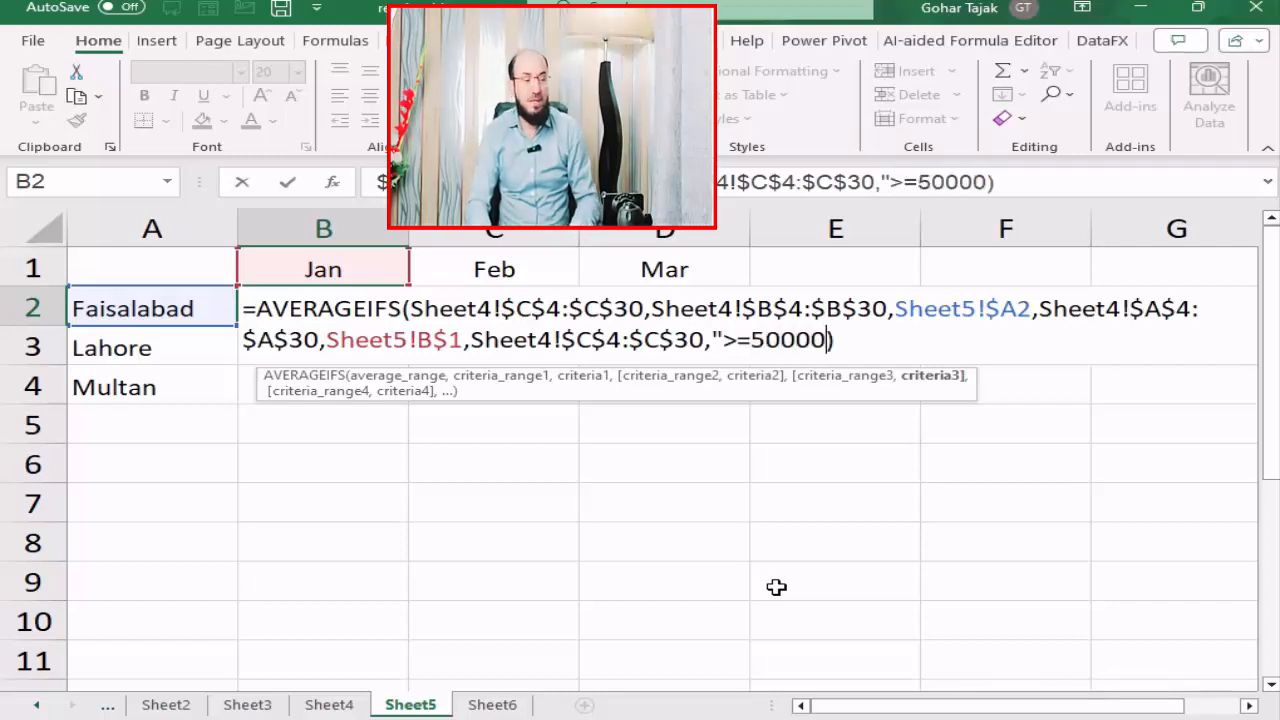
pyautogui.write('"')
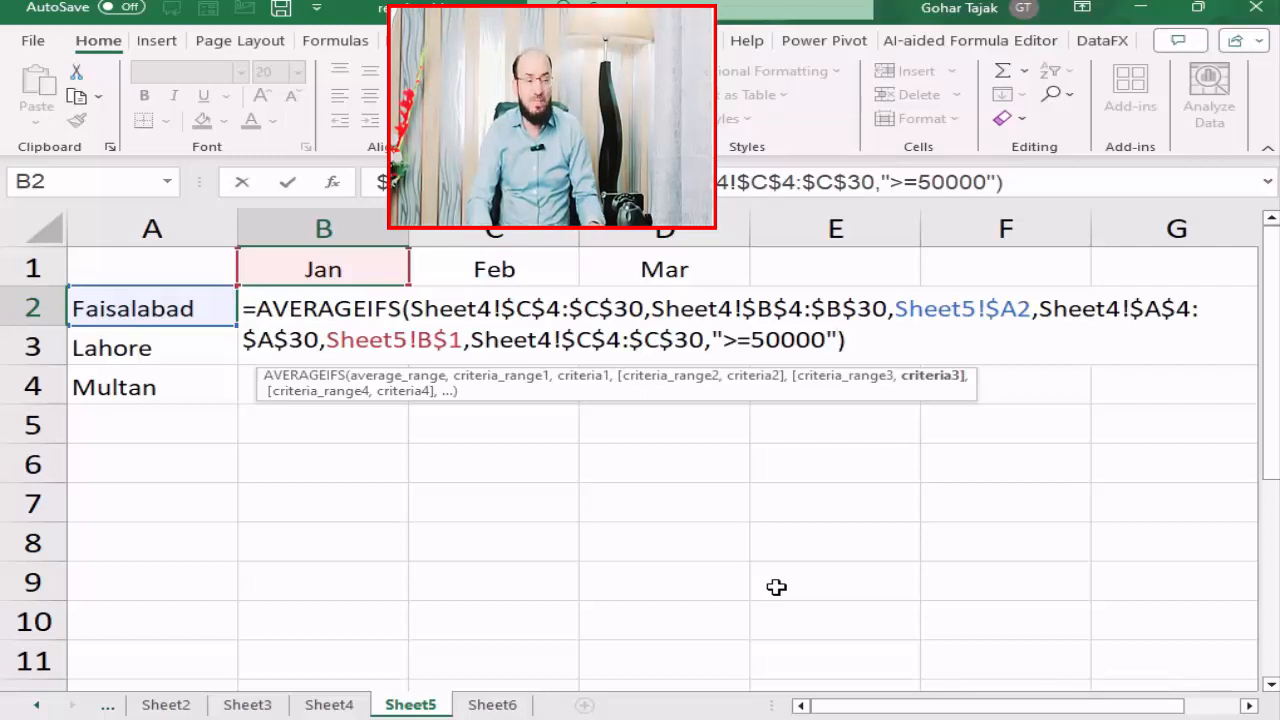
pyautogui.press('Return')
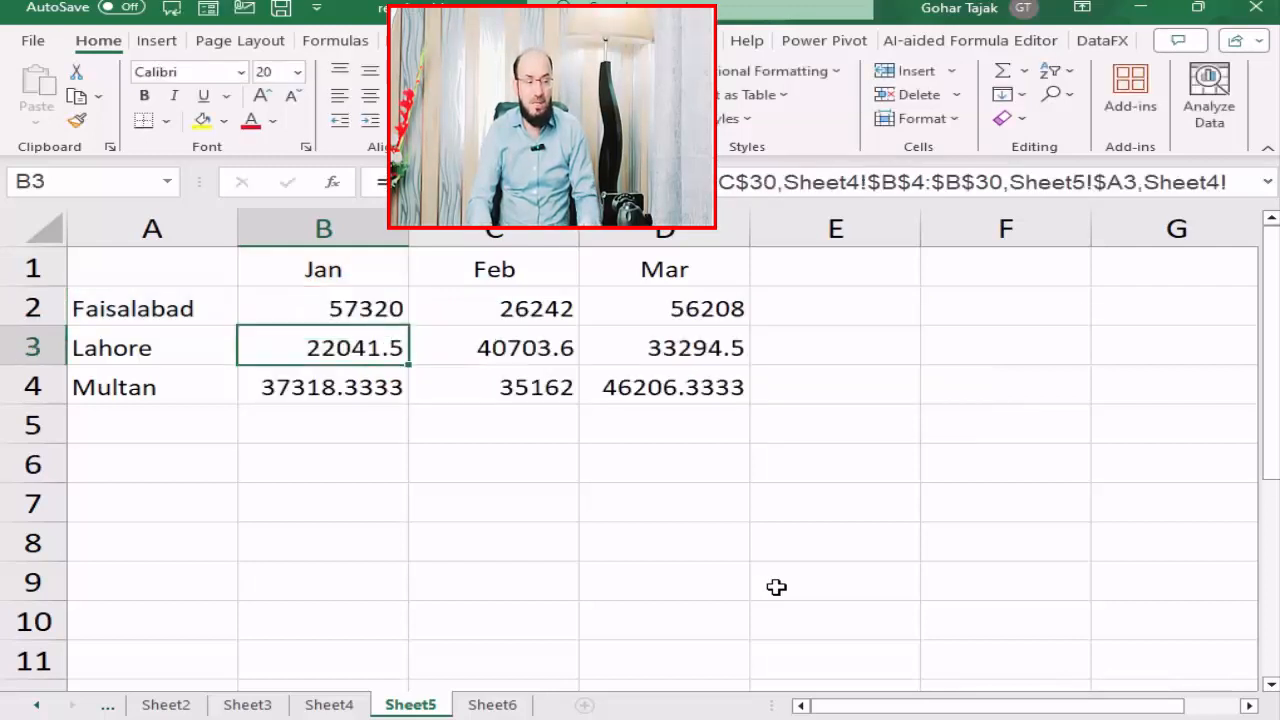
# Step: Fill the updated B2 formula across to column D and down to row 4, covering B2:D4
pyautogui.press('Up')
pyautogui.hotkey('shift', 'Right')
pyautogui.hotkey('shift', 'Right')
pyautogui.hotkey('shift', 'Right')
pyautogui.hotkey('shift', 'Left')
pyautogui.hotkey('shift', 'Down')
pyautogui.hotkey('shift', 'Down')
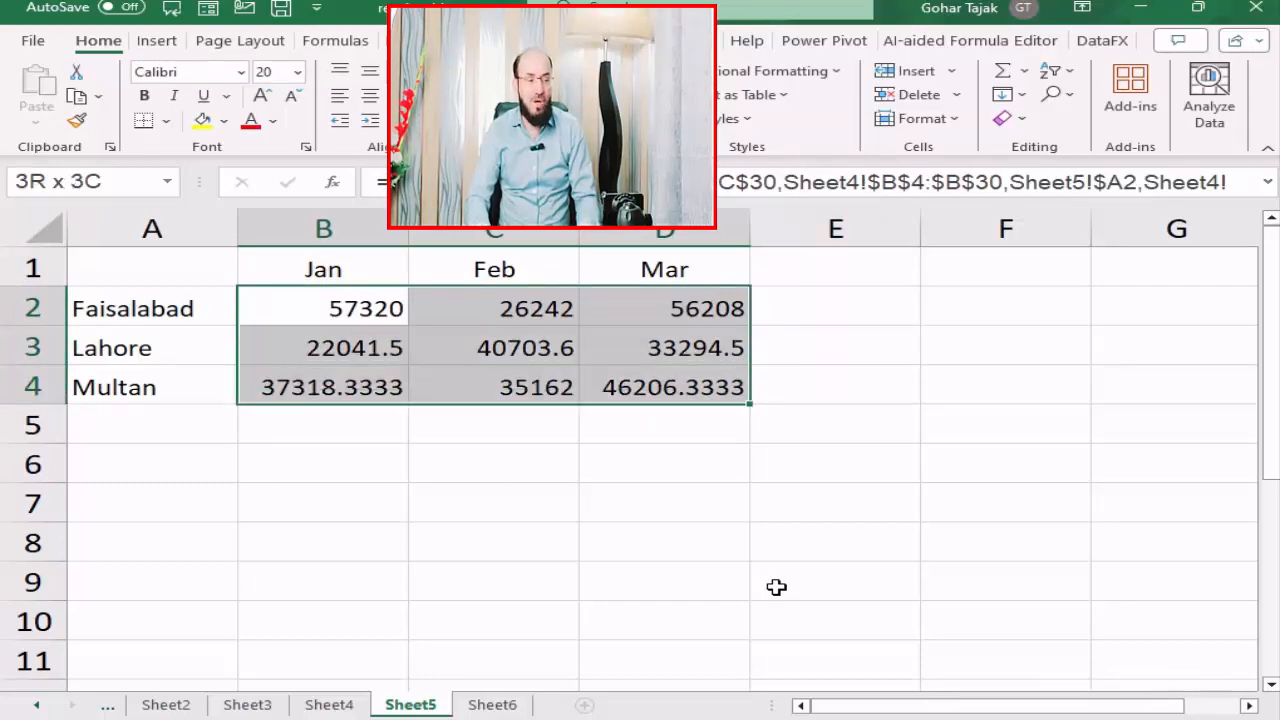
pyautogui.hotkey('ctrl', 'r')
pyautogui.hotkey('ctrl', 'd')
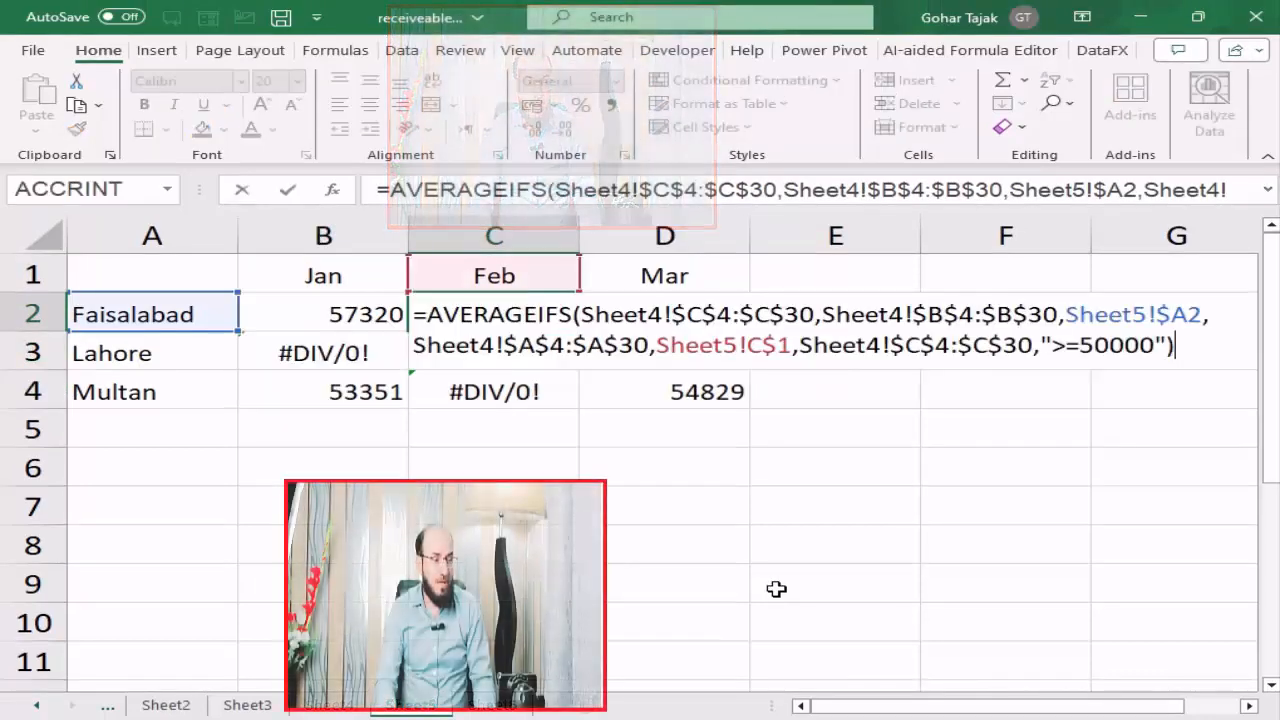
# Step: Inspect the filled AVERAGEIFS formula for Faisalabad in Feb and the cells below it
pyautogui.press('Escape')
pyautogui.press('Left')
pyautogui.press('Right')
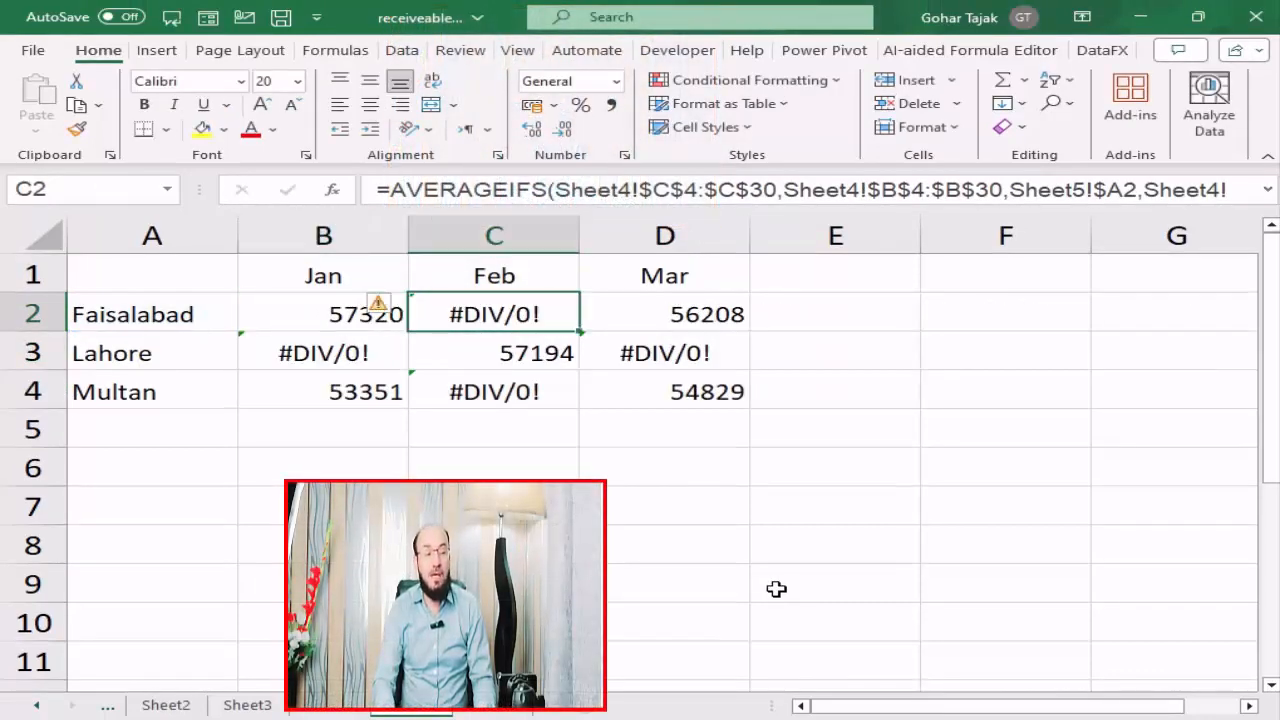
pyautogui.press('Down')
pyautogui.press('Down')
pyautogui.press('Up')
pyautogui.press('Left')
pyautogui.press('Up')
pyautogui.hotkey('shift', 'Right')
pyautogui.hotkey('shift', 'Right')
pyautogui.hotkey('shift', 'Down')
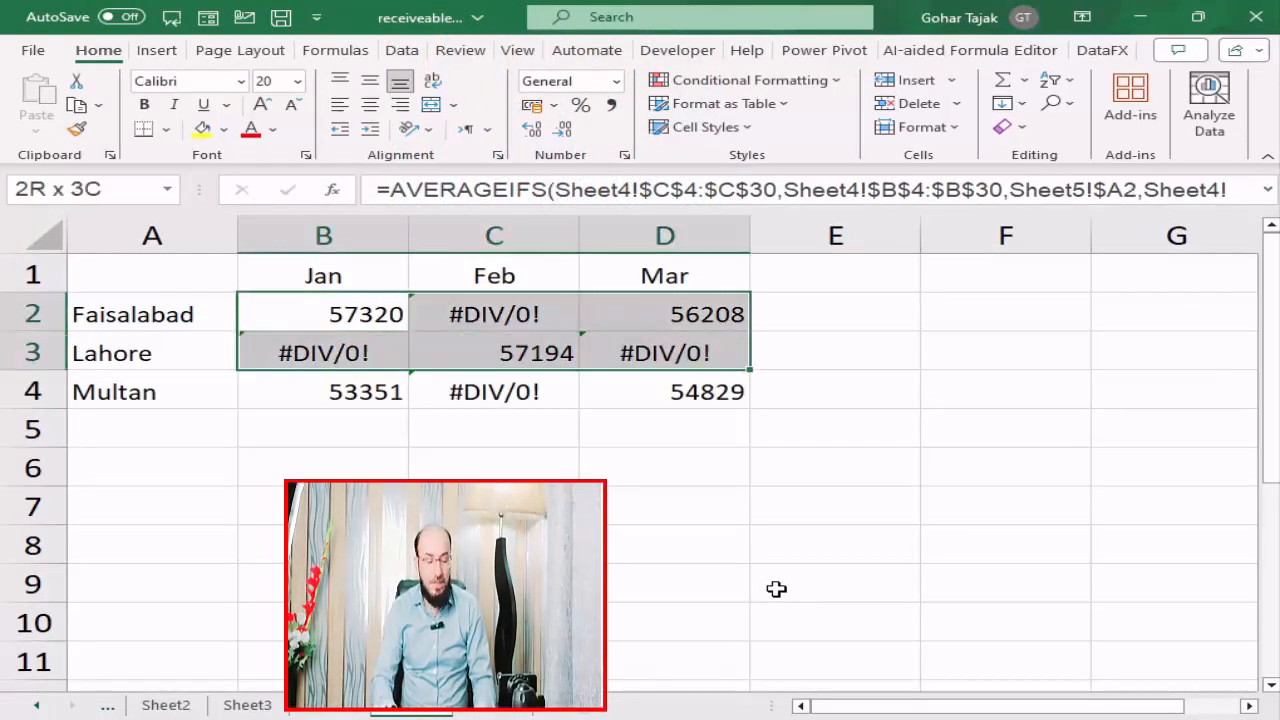
pyautogui.hotkey('shift', 'Down')
pyautogui.hotkey('shift', 'Down')
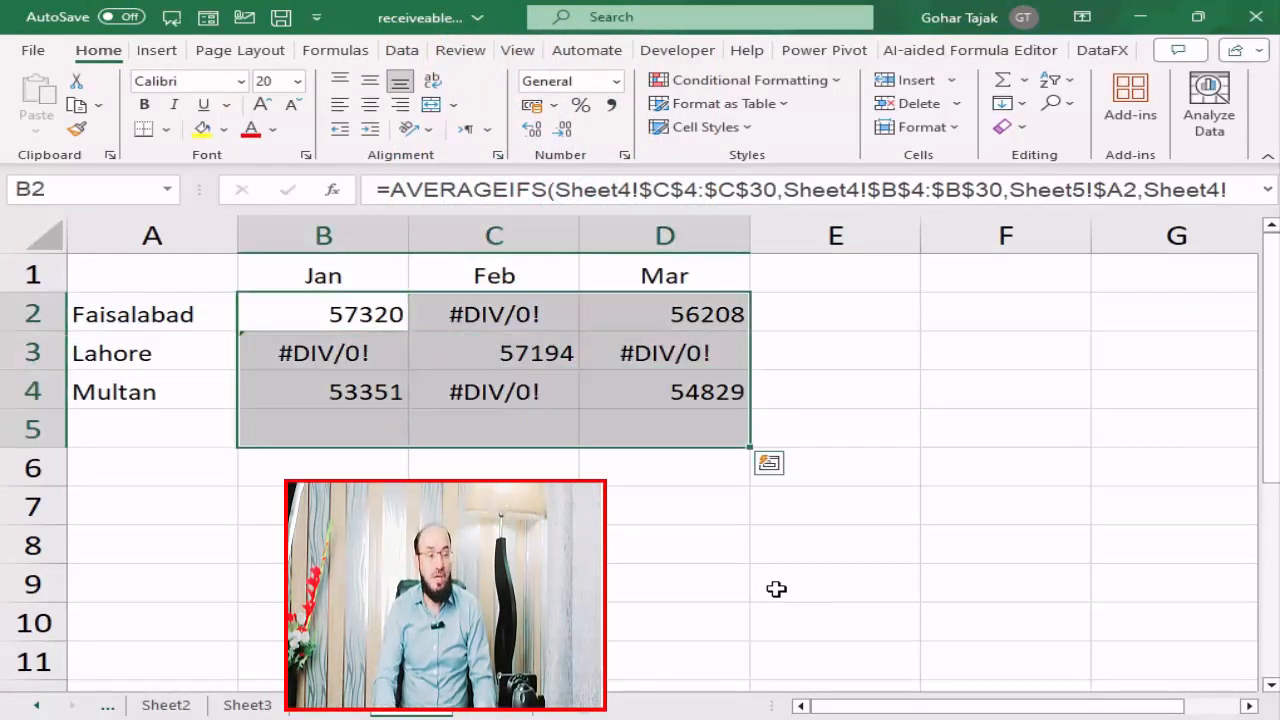
pyautogui.hotkey('ctrl', 'd')
pyautogui.press('Right')
pyautogui.press('Down')
pyautogui.press('Down')
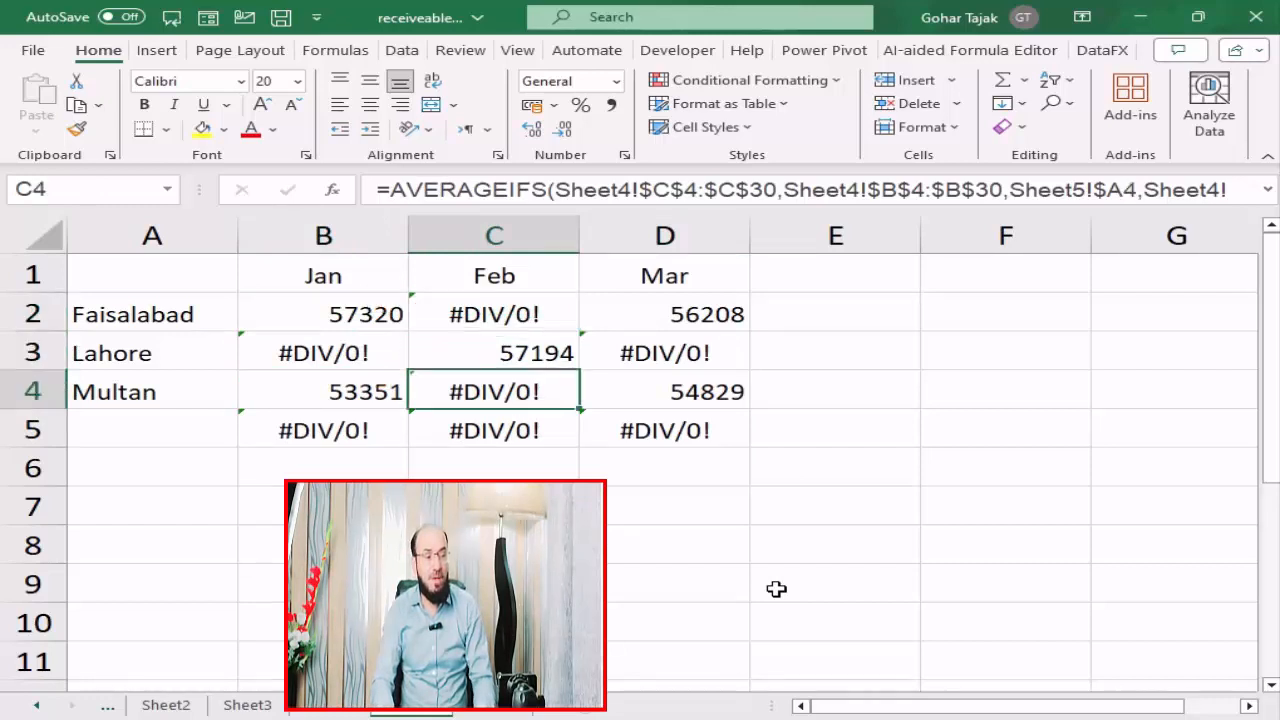
pyautogui.press('Down')
pyautogui.press('Left')
pyautogui.hotkey('shift', 'Right')
pyautogui.hotkey('shift', 'Right')
pyautogui.press('Delete')
# Step: Review the city, month and ">=50000" criteria in the C2 formula
pyautogui.press('Up')
pyautogui.press('Up')
pyautogui.press('Up')
pyautogui.press('Right')
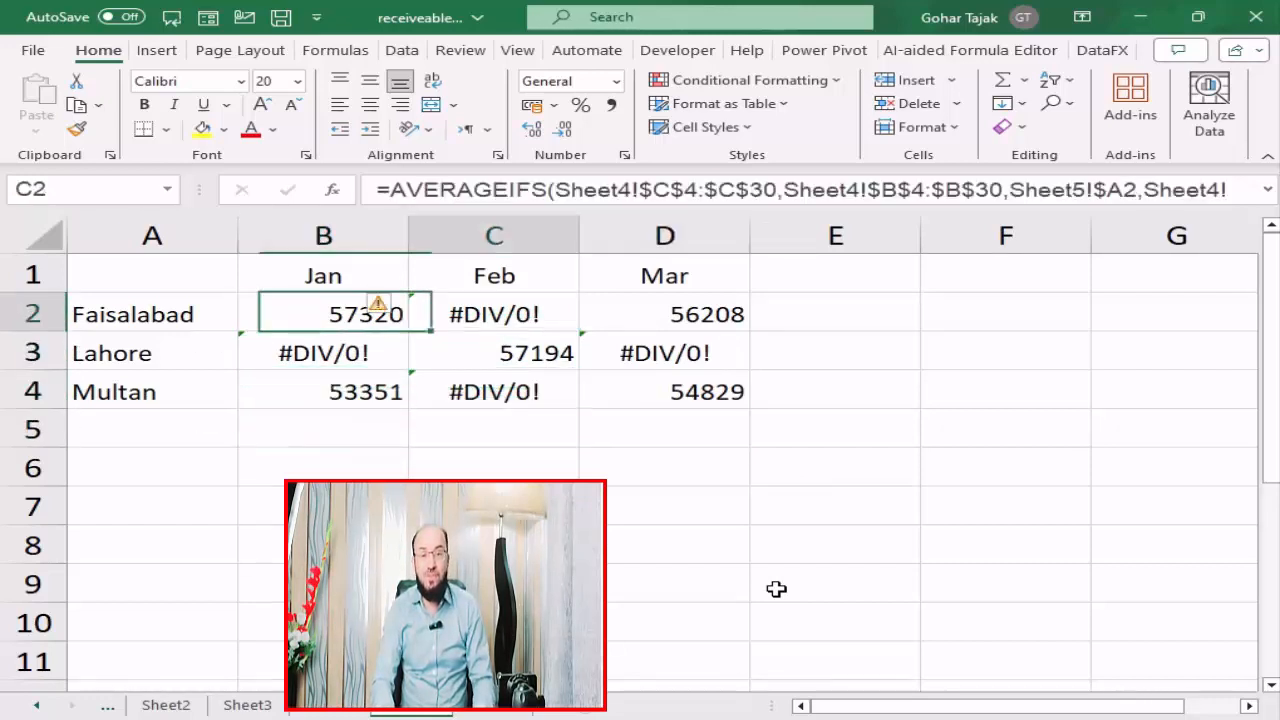
pyautogui.press('Down')
pyautogui.press('Up')
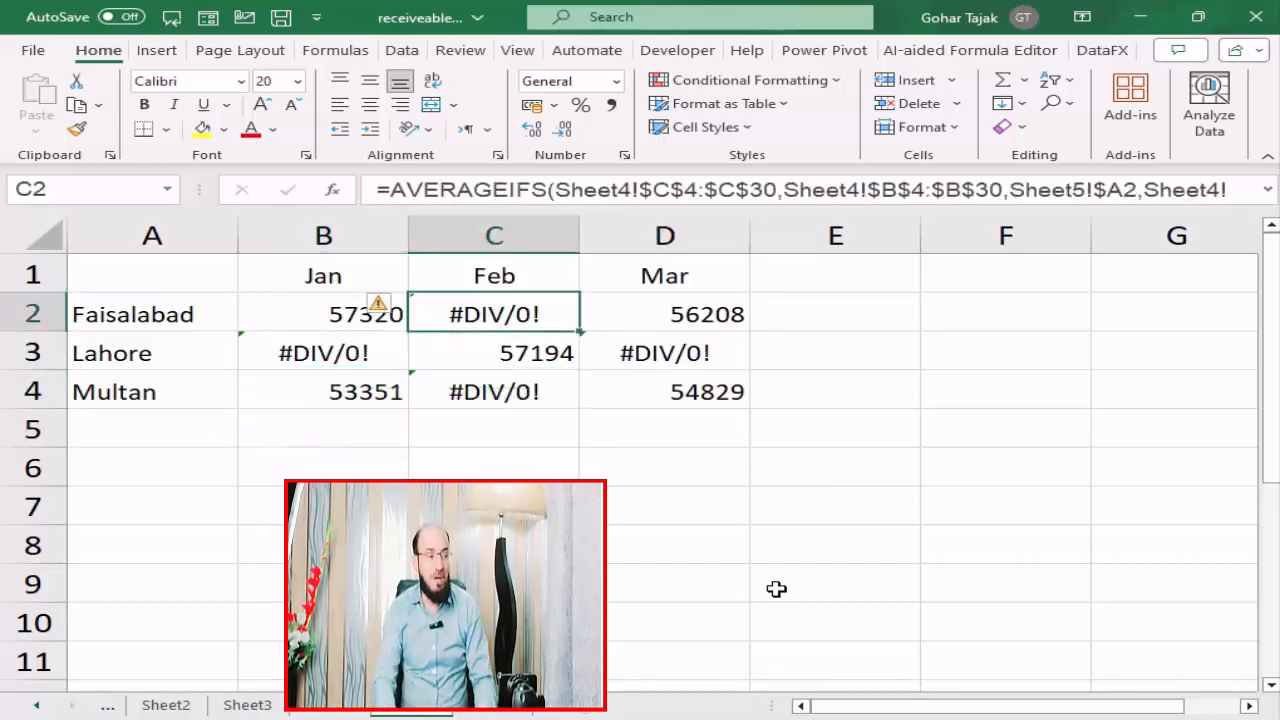
pyautogui.press('F2')
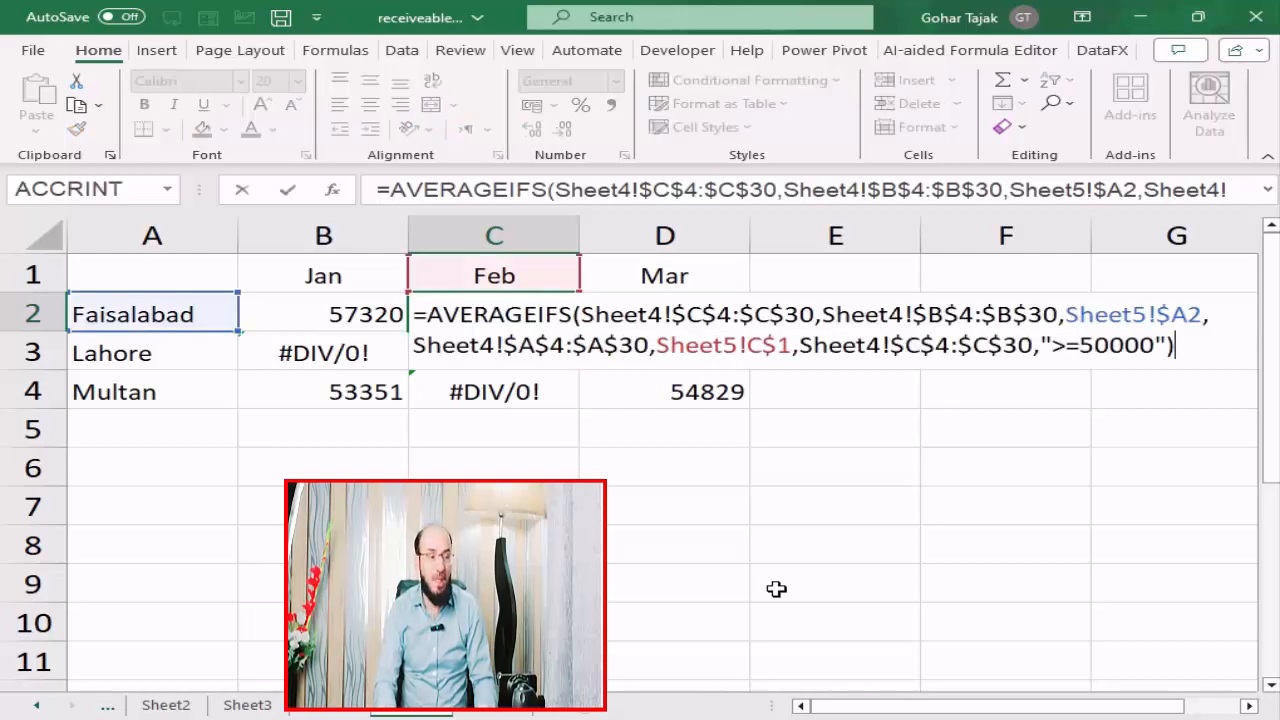
pyautogui.hotkey('ctrl', 'Return')
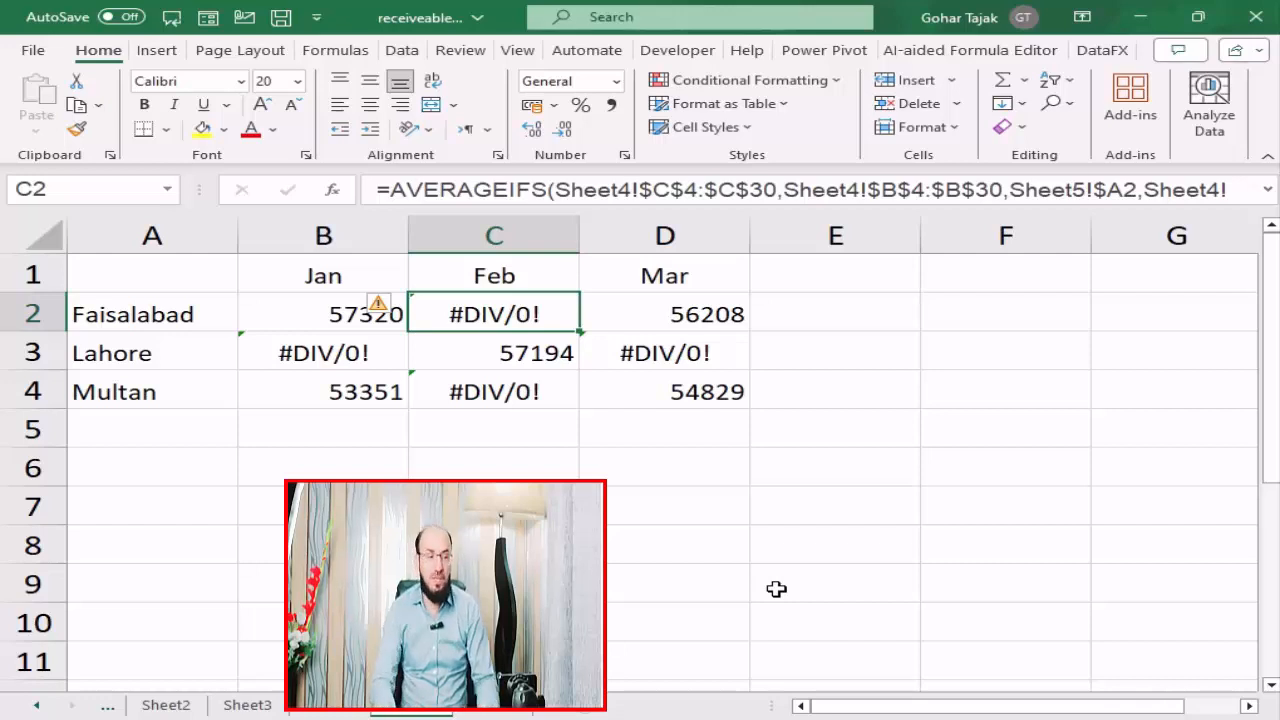
# Step: Insert IFERROR( ahead of AVERAGEIFS in the B2 formula for Faisalabad in Jan
pyautogui.press('Left')
pyautogui.press('F2')
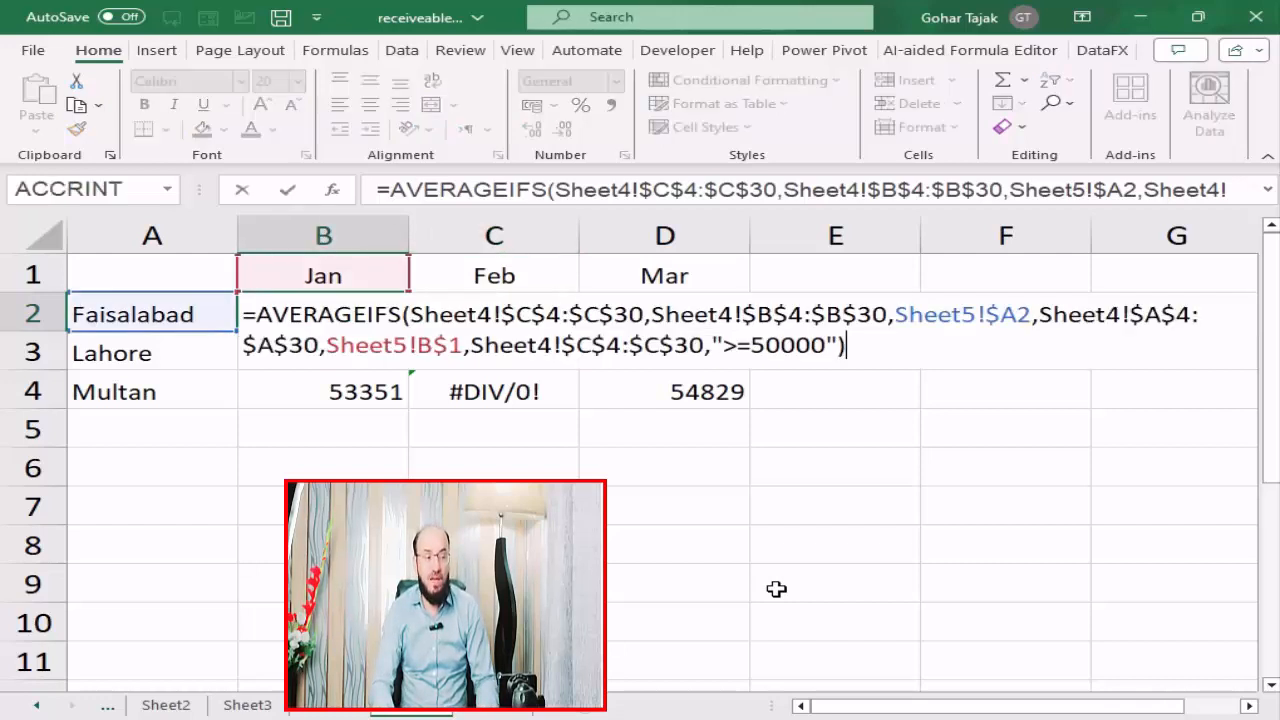
pyautogui.press('Left')
pyautogui.press('Left')
pyautogui.press('Left')
pyautogui.press('Left')
pyautogui.press('Left')
pyautogui.press('Left')
pyautogui.press('Left')
pyautogui.press('Left')
pyautogui.press('Left')
pyautogui.press('Left')
pyautogui.press('Left')
pyautogui.press('Left')
pyautogui.press('Left')
pyautogui.press('Left')
pyautogui.press('Left')
pyautogui.press('Left')
pyautogui.press('Left')
pyautogui.press('Left')
pyautogui.press('Left')
pyautogui.press('Left')
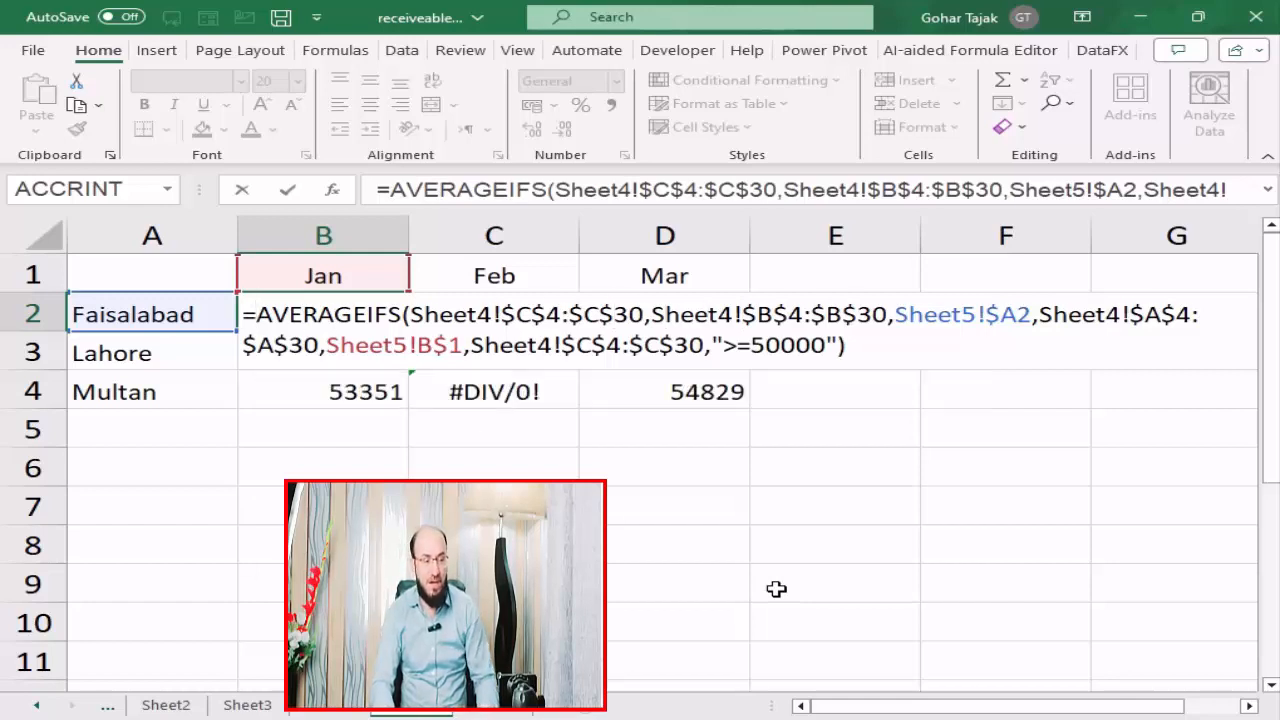
pyautogui.write('IFERROR(')
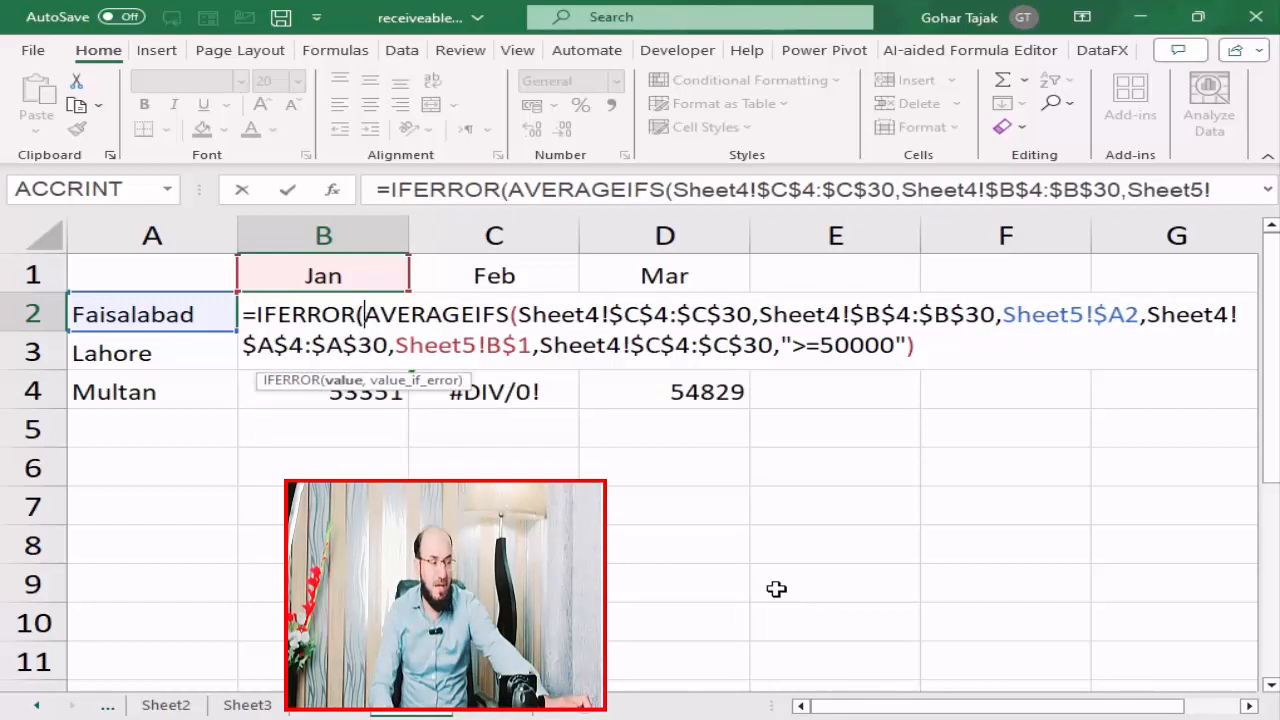
# Step: Add 0 as the value_if_error argument at the end of the B2 formula and commit it
pyautogui.click(925, 356)
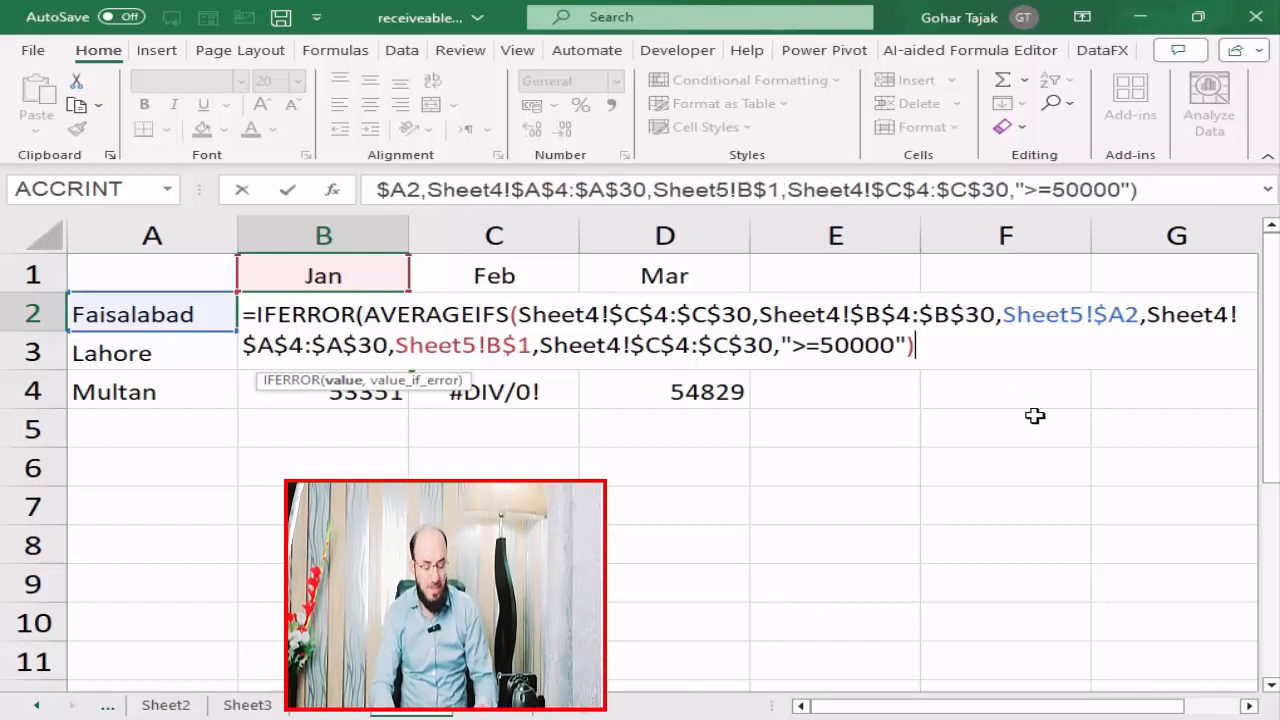
pyautogui.write(',')
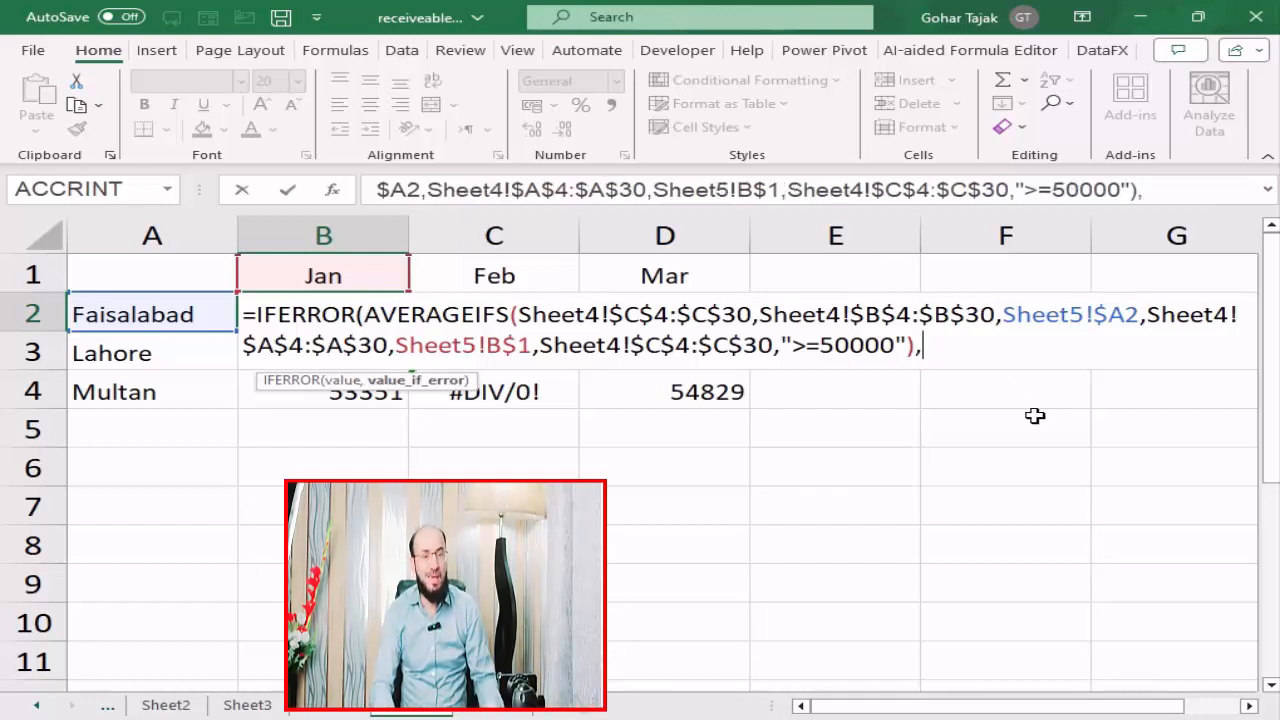
pyautogui.write('0')
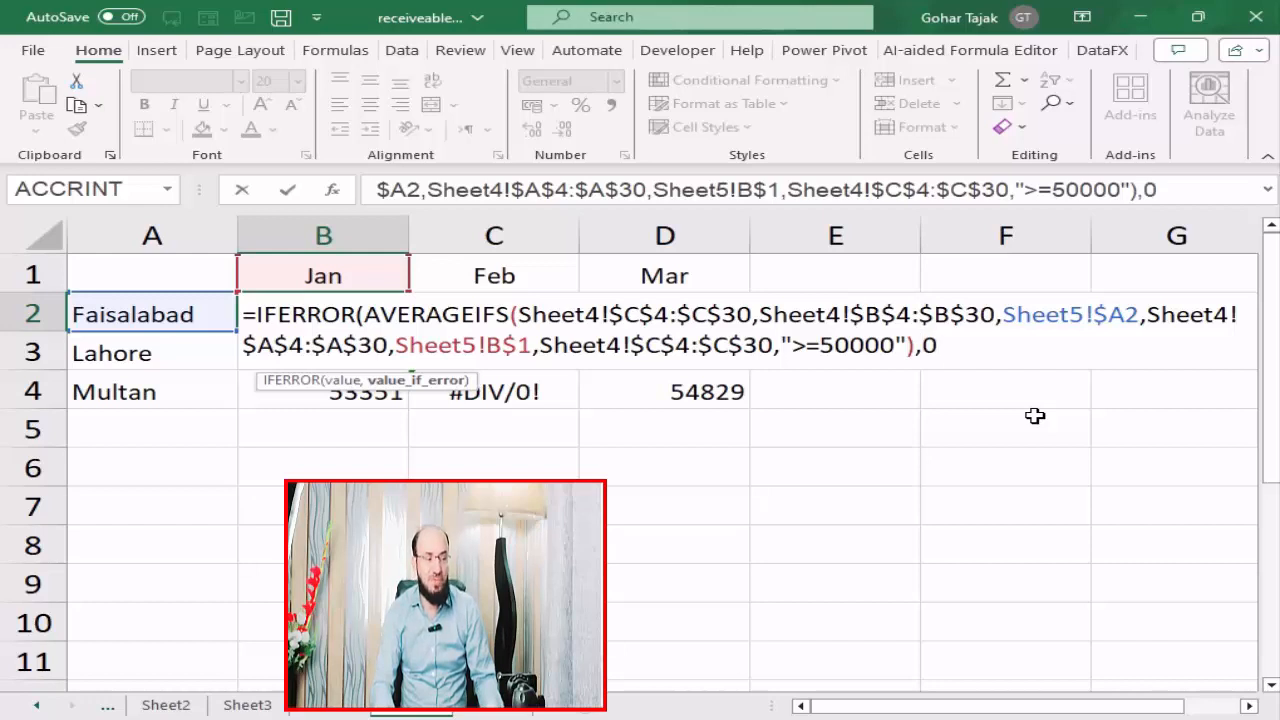
pyautogui.press('Return')
pyautogui.press('Return')
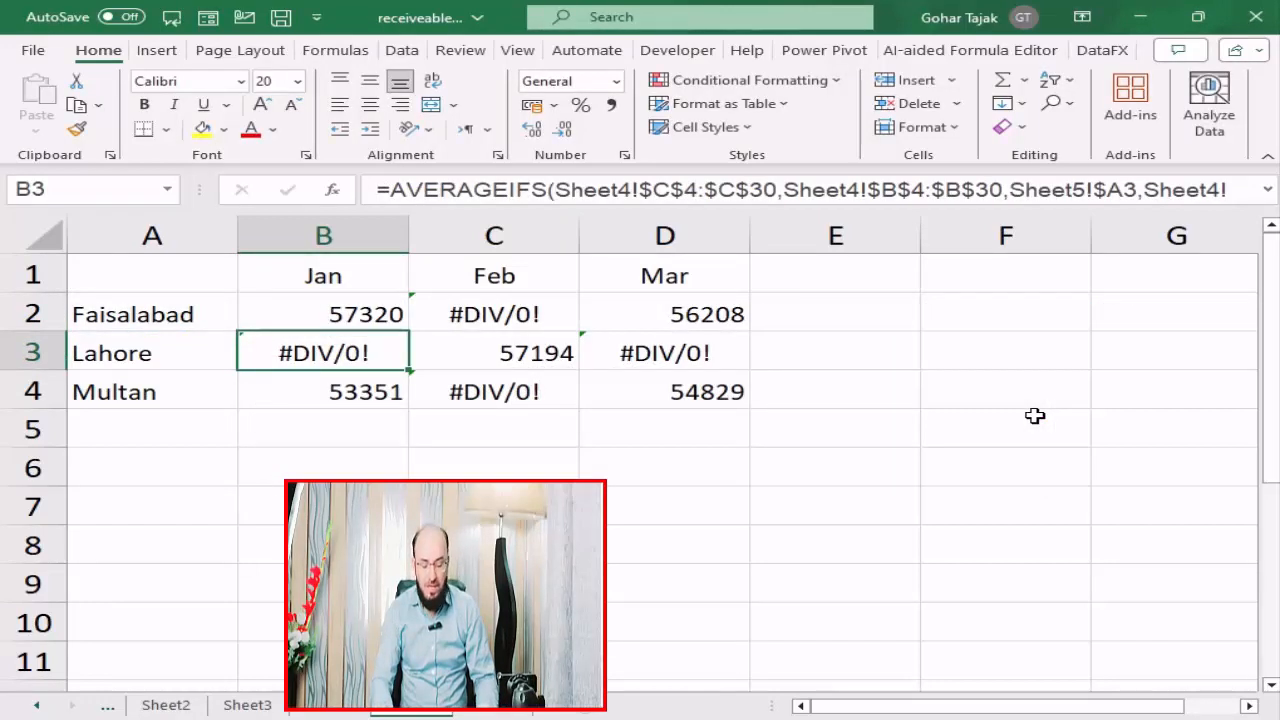
# Step: Fill the IFERROR-wrapped B2 formula across to column D and down to row 4, covering B2:D4
pyautogui.press('Up')
pyautogui.hotkey('shift', 'Right')
pyautogui.hotkey('shift', 'Right')
pyautogui.hotkey('shift', 'Down')
pyautogui.hotkey('shift', 'Down')
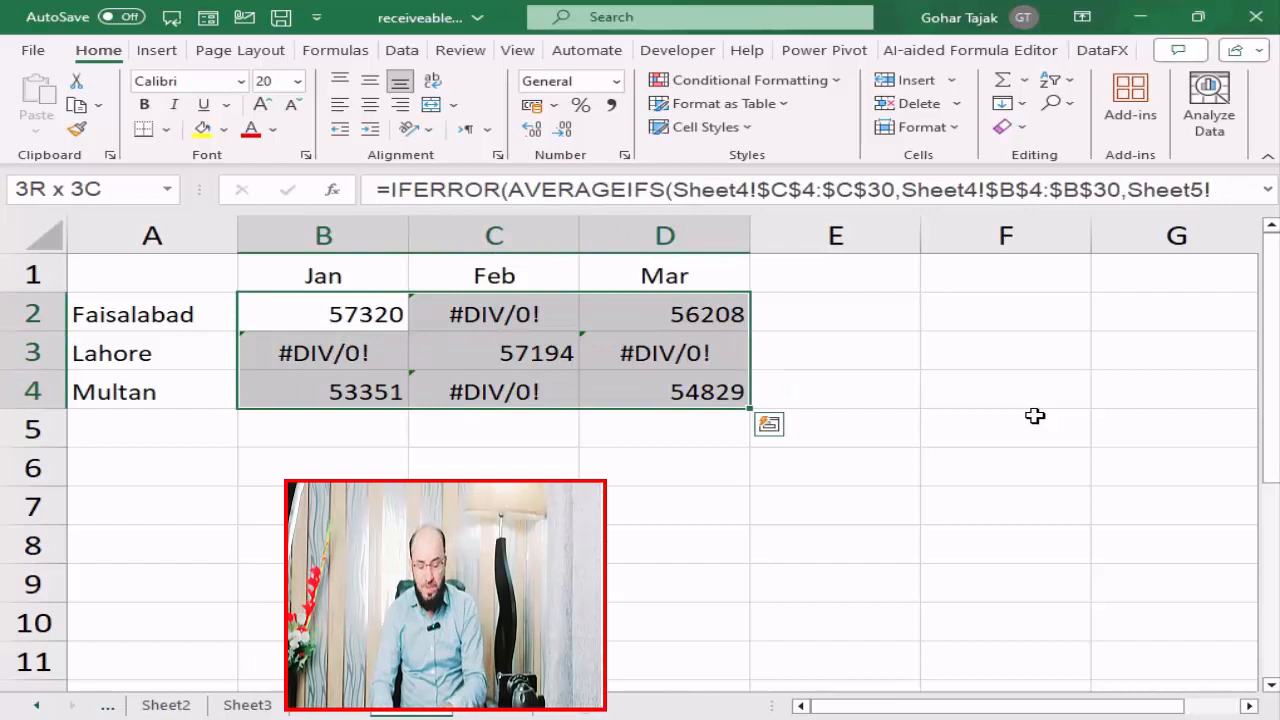
pyautogui.hotkey('ctrl', 'r')
pyautogui.hotkey('ctrl', 'd')
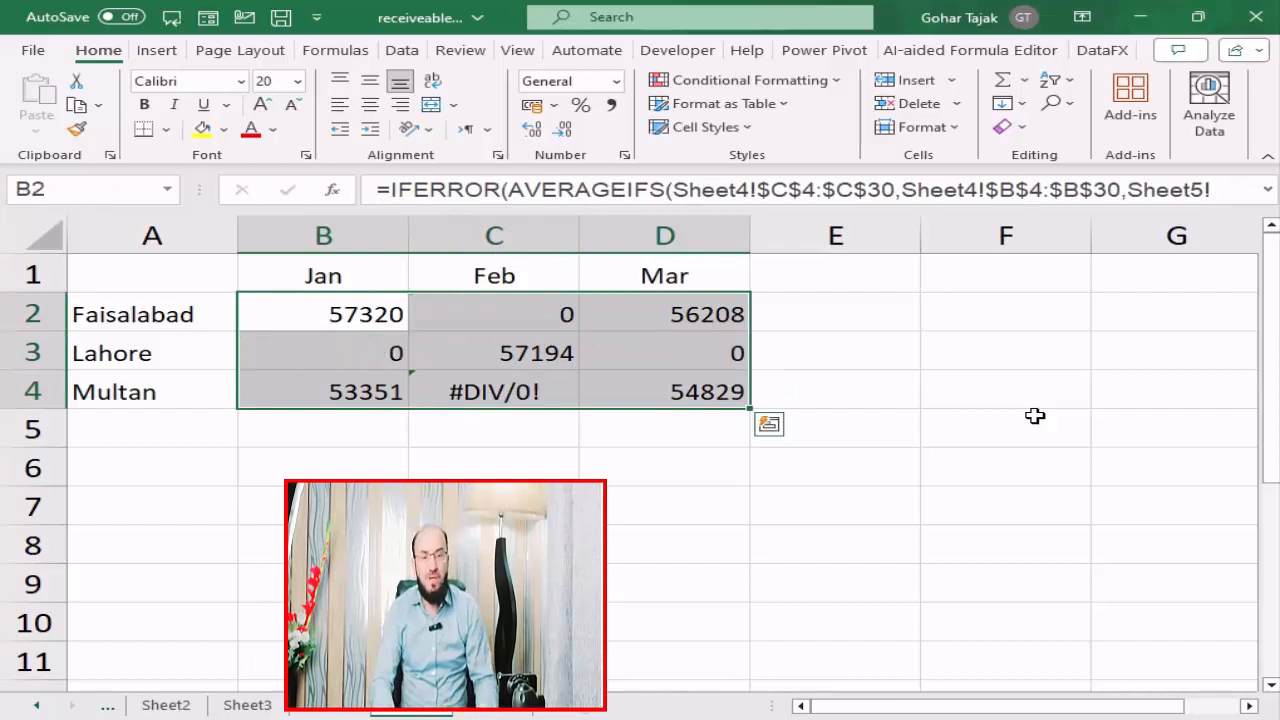
# Step: Inspect the IFERROR formula for Faisalabad in Feb and check the neighbouring Mar and Lahore cells
pyautogui.press('Right')
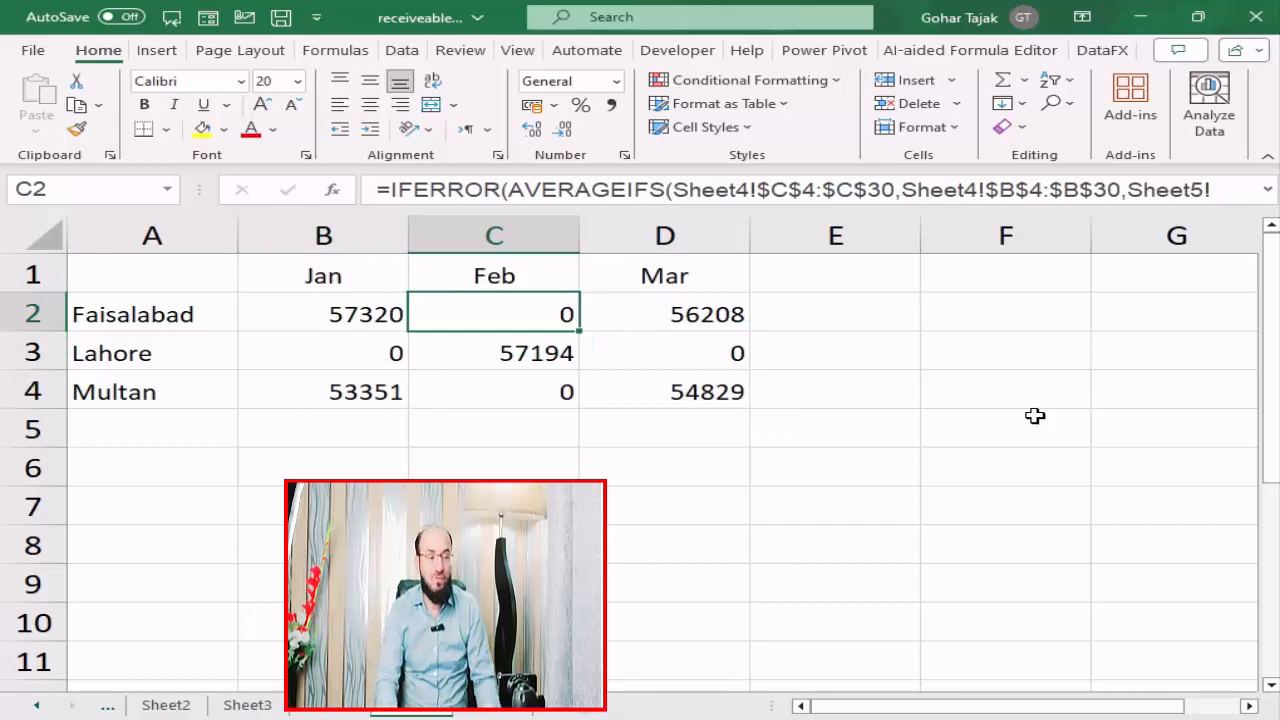
pyautogui.press('F2')
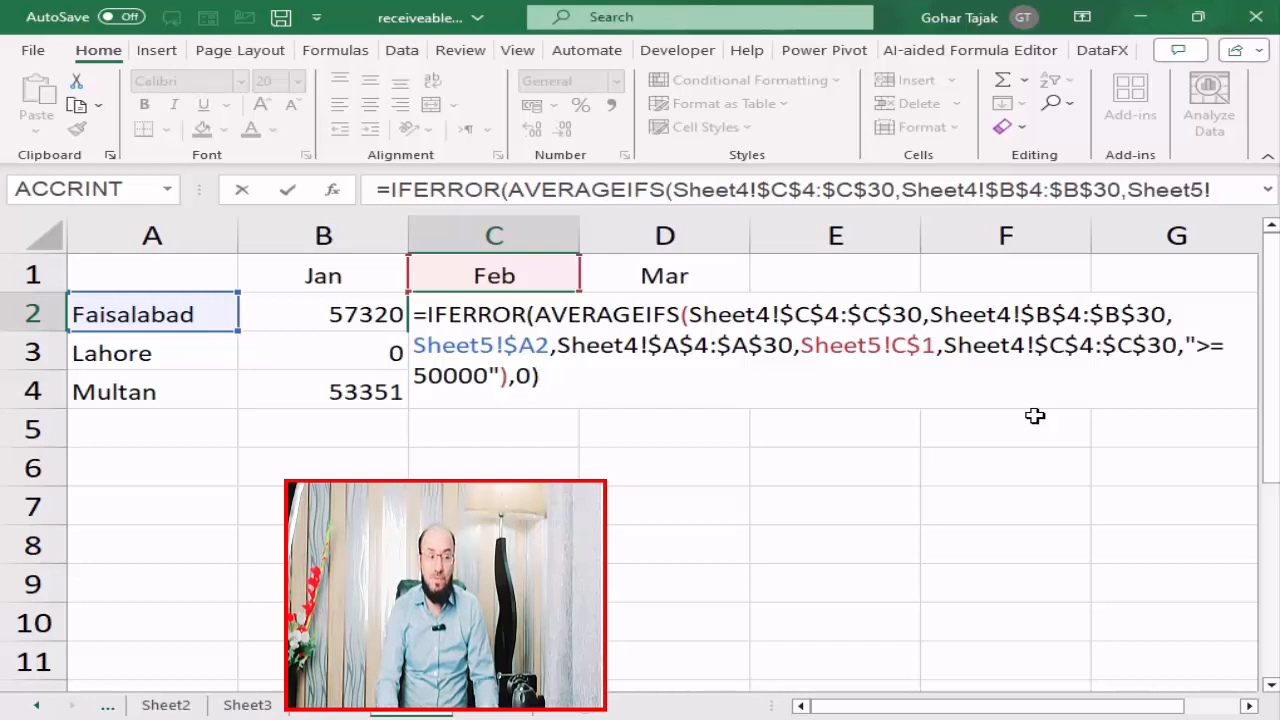
pyautogui.hotkey('ctrl', 'Return')
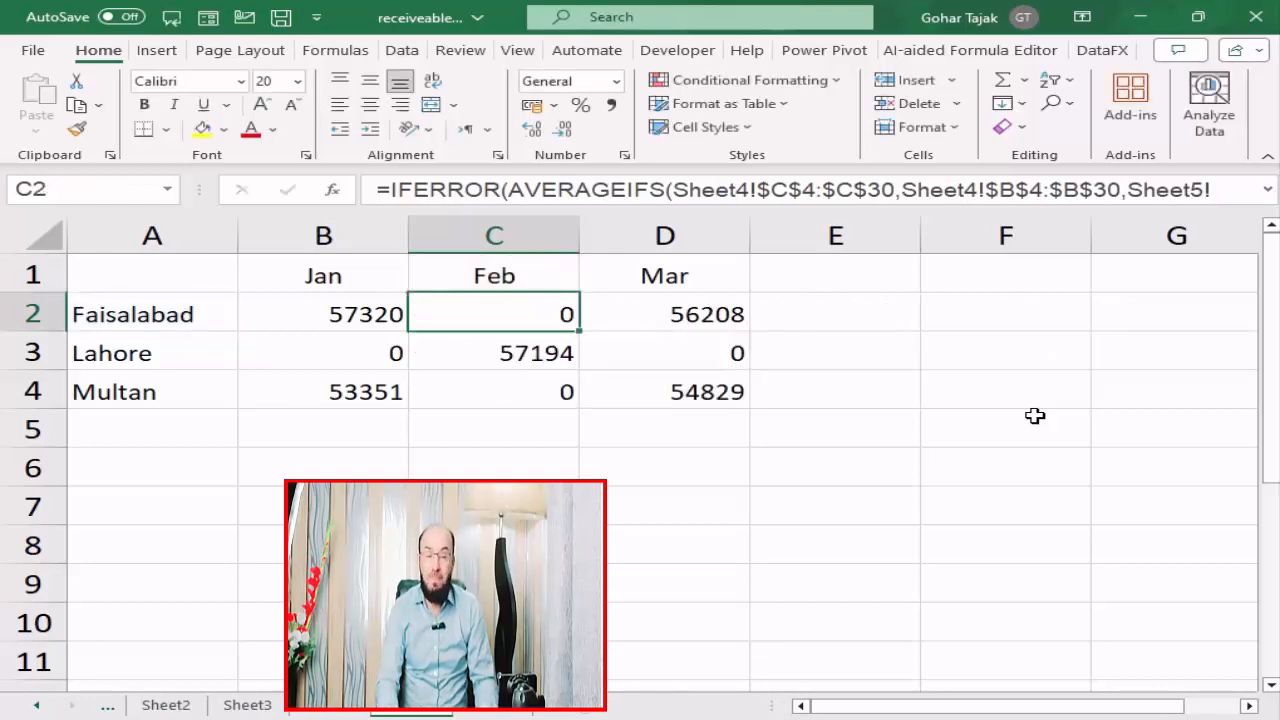
pyautogui.press('Right')
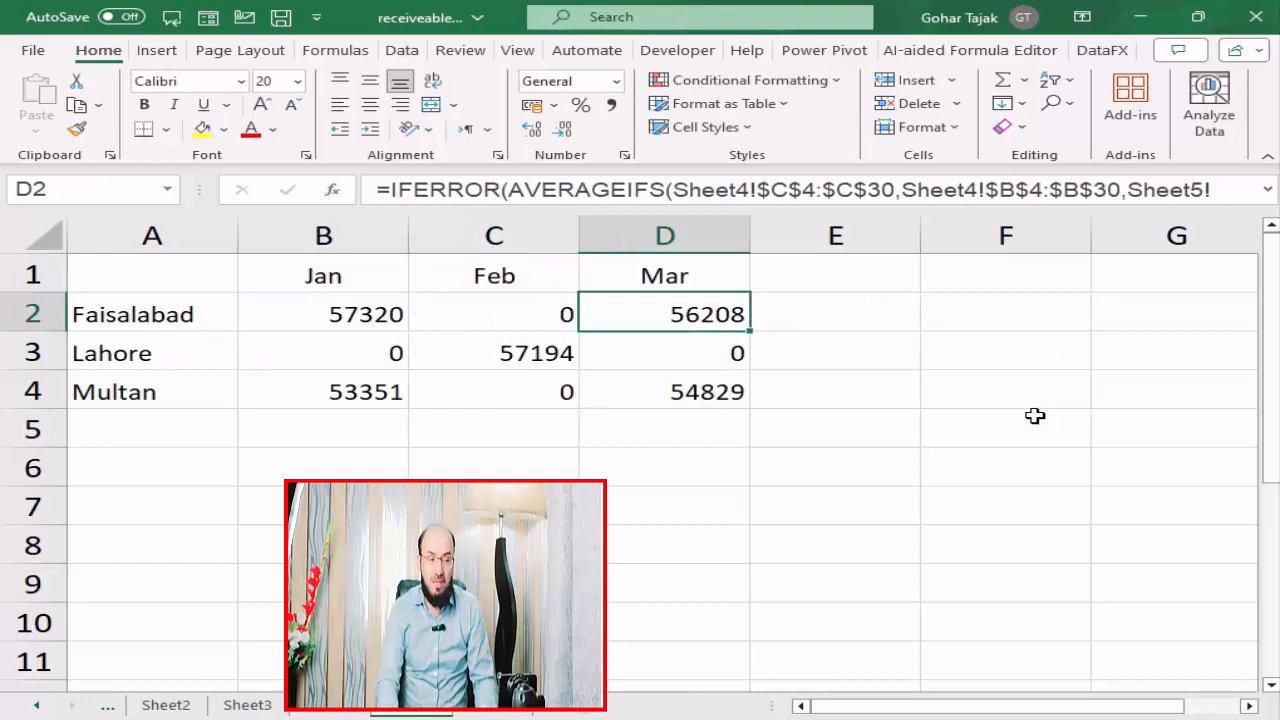
pyautogui.press('Down')
pyautogui.press('Left')
pyautogui.press('Left')
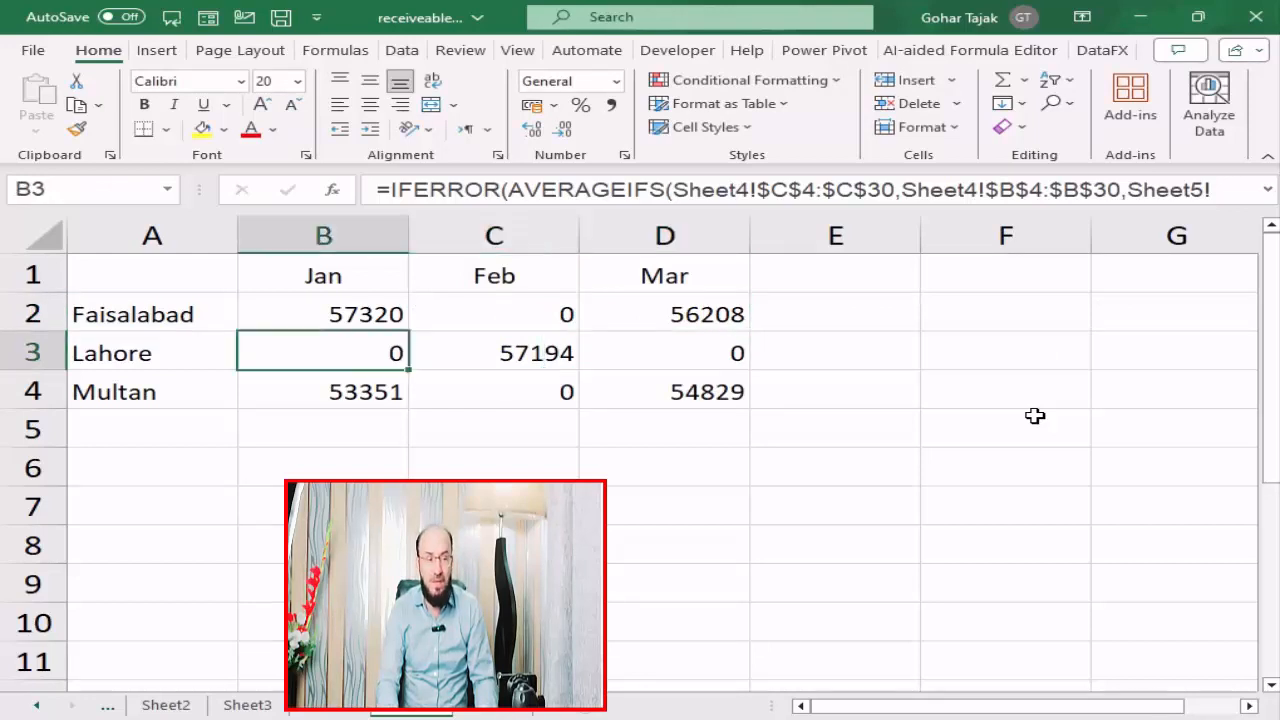
# Step: Check the remaining Feb cells and open the B2 formula for Faisalabad in Jan
pyautogui.press('Right')
pyautogui.press('Down')
pyautogui.press('Up')
pyautogui.press('Up')
pyautogui.press('Left')
pyautogui.press('F2')
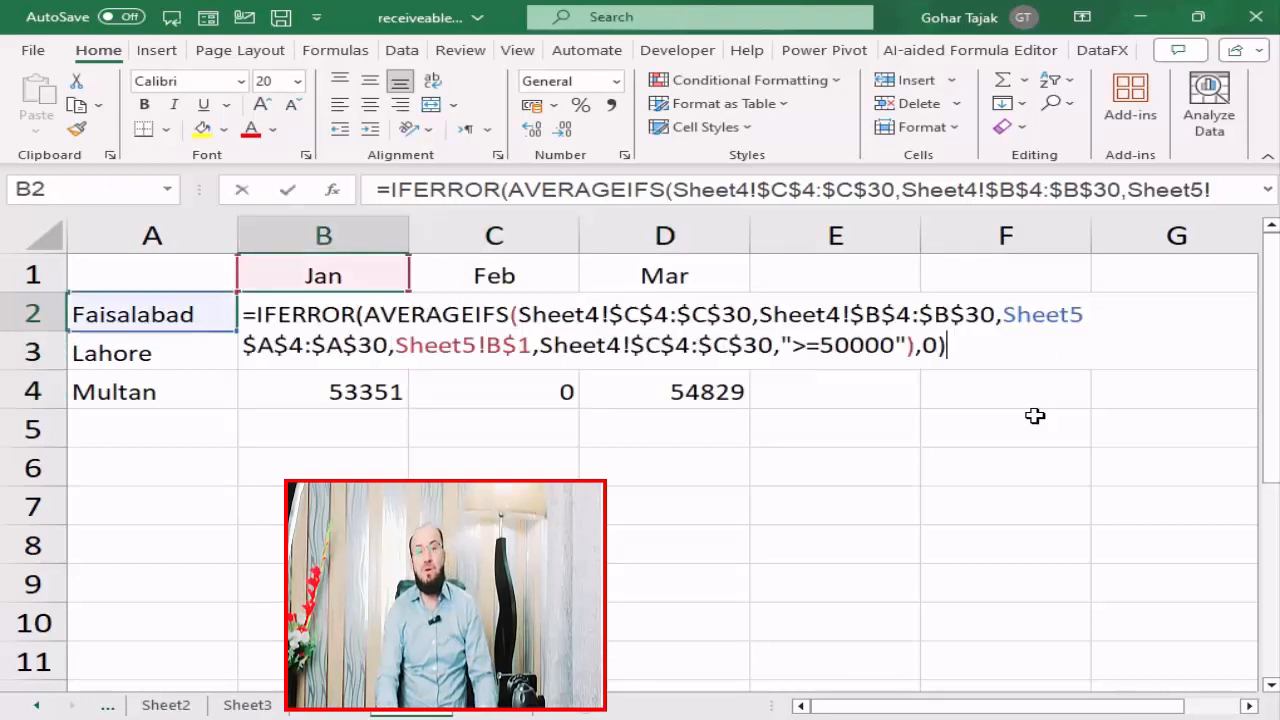